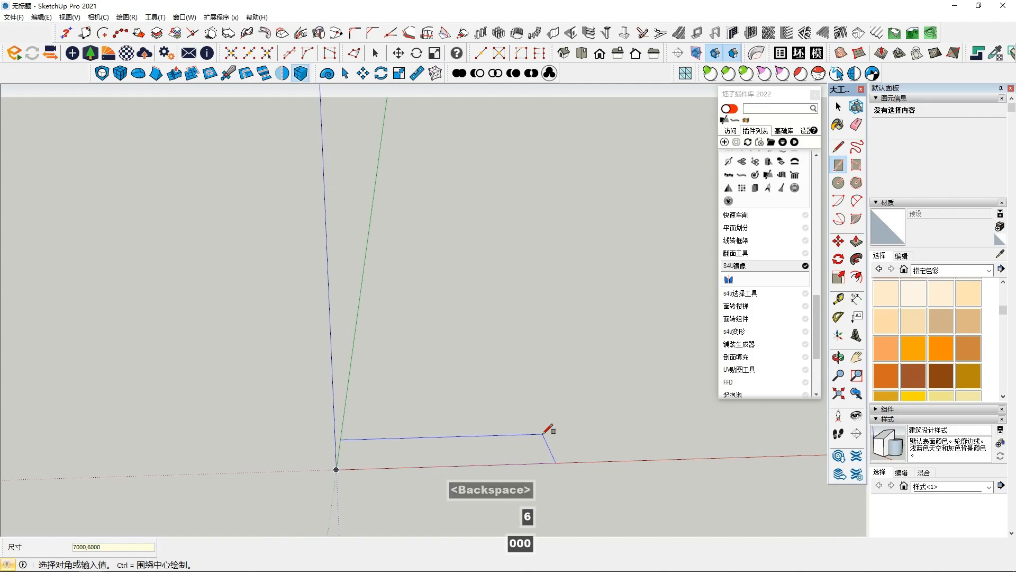
Step: Draw a 7000 × 6000 mm rectangle from the origin and turn its face and edges into a group
{"action": "key", "text": "Return"}
{"action": "key", "text": "space"}
{"action": "right_click", "coordinate": [543, 434]}
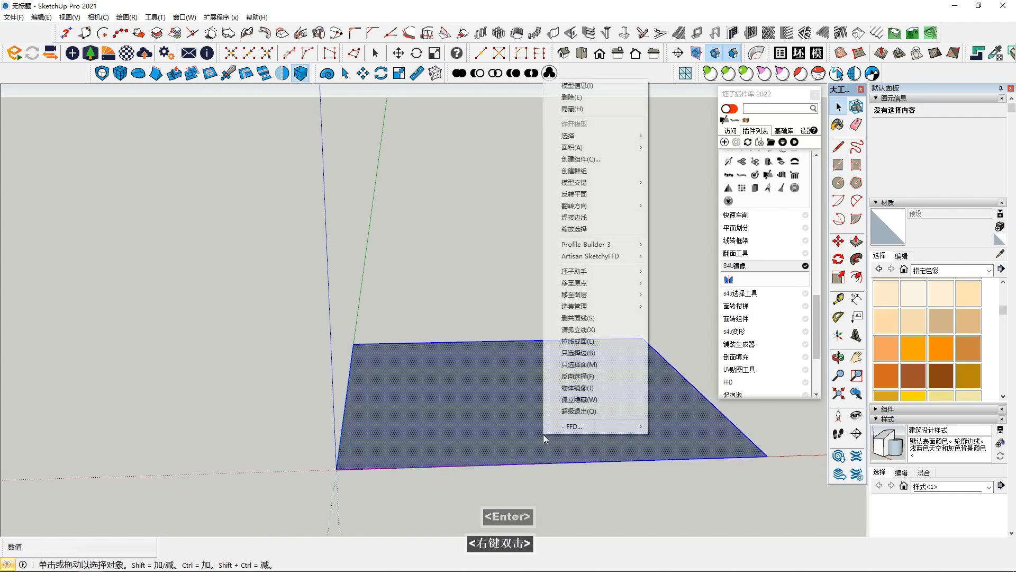
{"action": "left_click", "coordinate": [592, 175]}
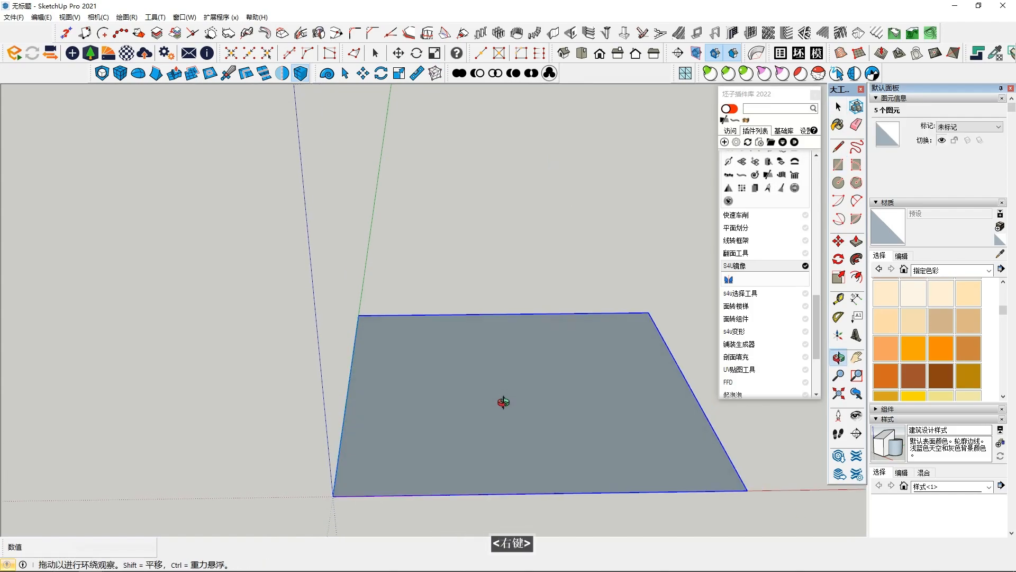
Step: Draw a 60 × 60 mm square on the large rectangle, starting at its corner on the origin
{"action": "scroll", "coordinate": [506, 410], "scroll_direction": "up", "scroll_amount": 4}
{"action": "middle_click_drag", "start_coordinate": [483, 427], "coordinate": [469, 465], "text": "shift"}
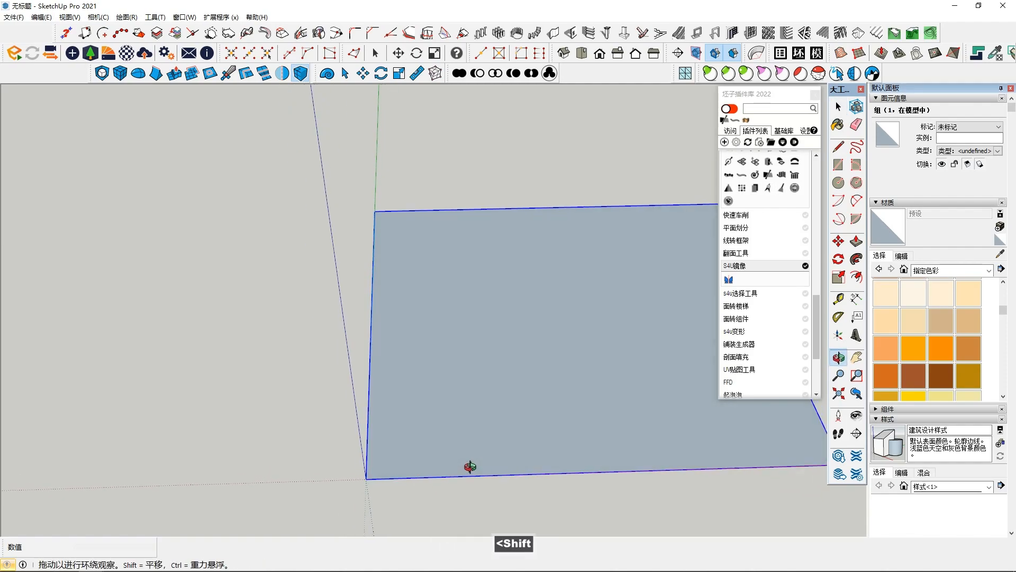
{"action": "key", "text": "r"}
{"action": "scroll", "coordinate": [401, 483], "scroll_direction": "up", "scroll_amount": 2}
{"action": "scroll", "coordinate": [403, 483], "scroll_direction": "up", "scroll_amount": 1}
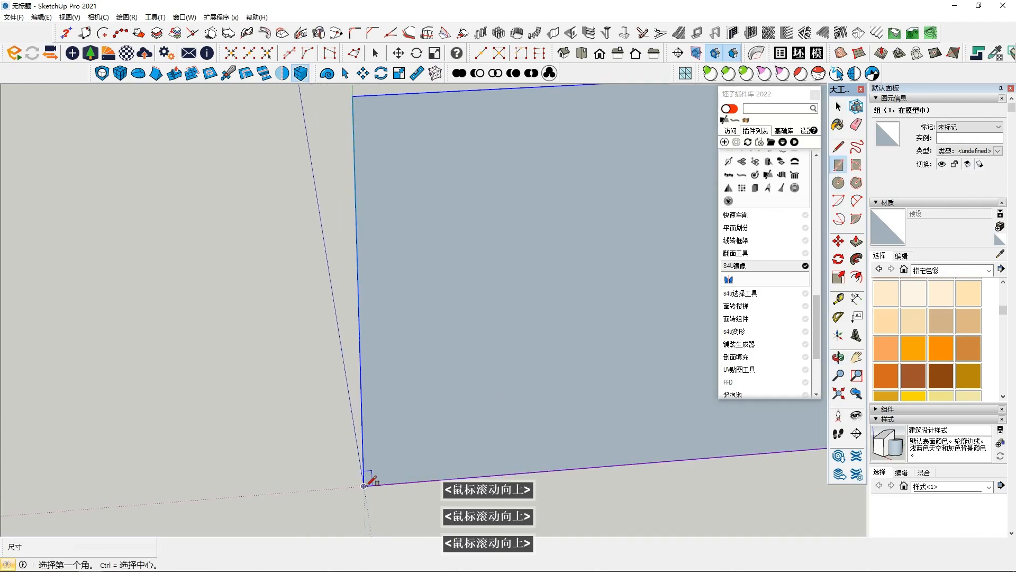
{"action": "left_click", "coordinate": [365, 483]}
{"action": "scroll", "coordinate": [381, 473], "scroll_direction": "up", "scroll_amount": 1}
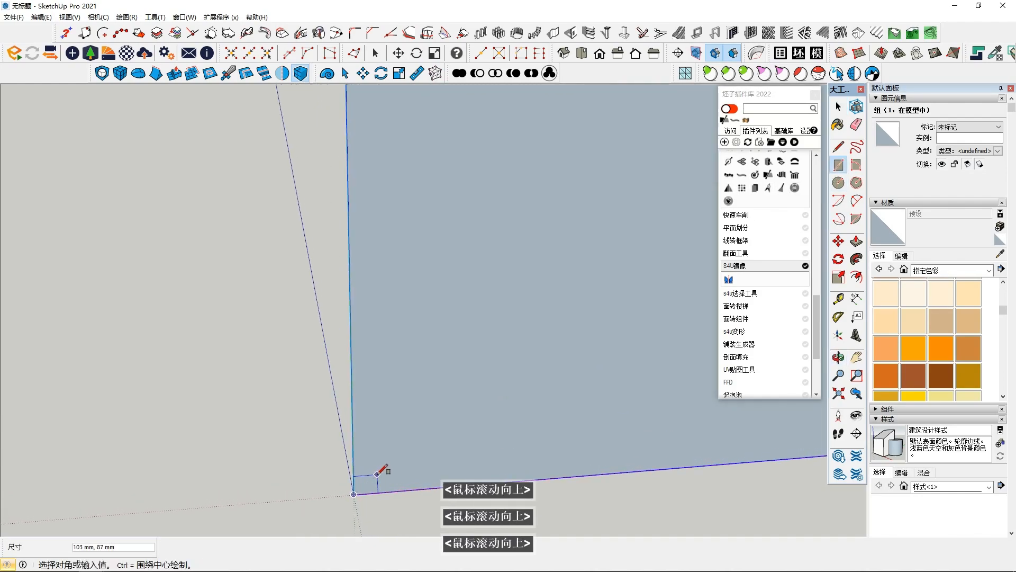
{"action": "type", "text": "60"}
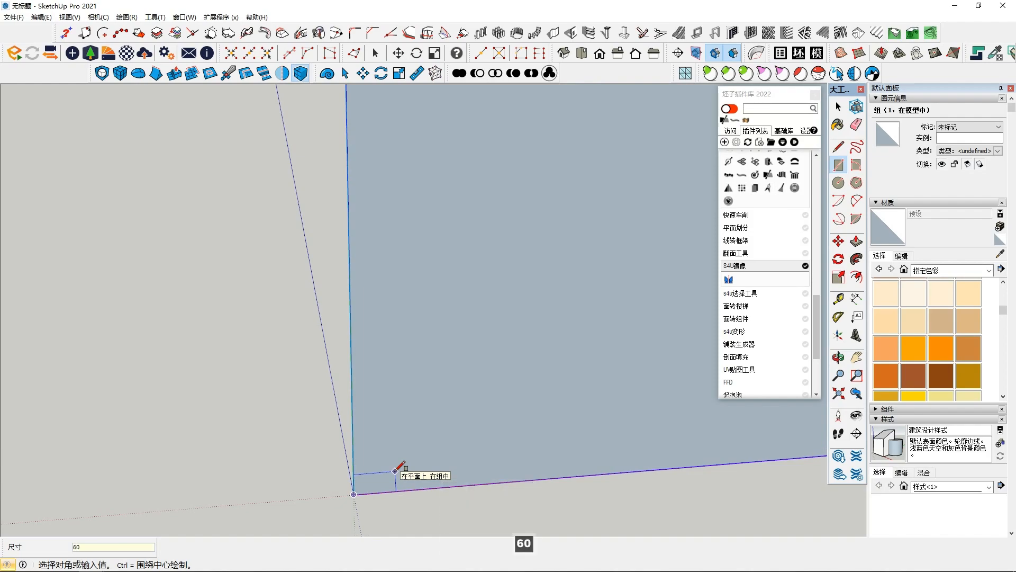
{"action": "type", "text": ",0"}
{"action": "key", "text": "BackSpace"}
{"action": "type", "text": "60"}
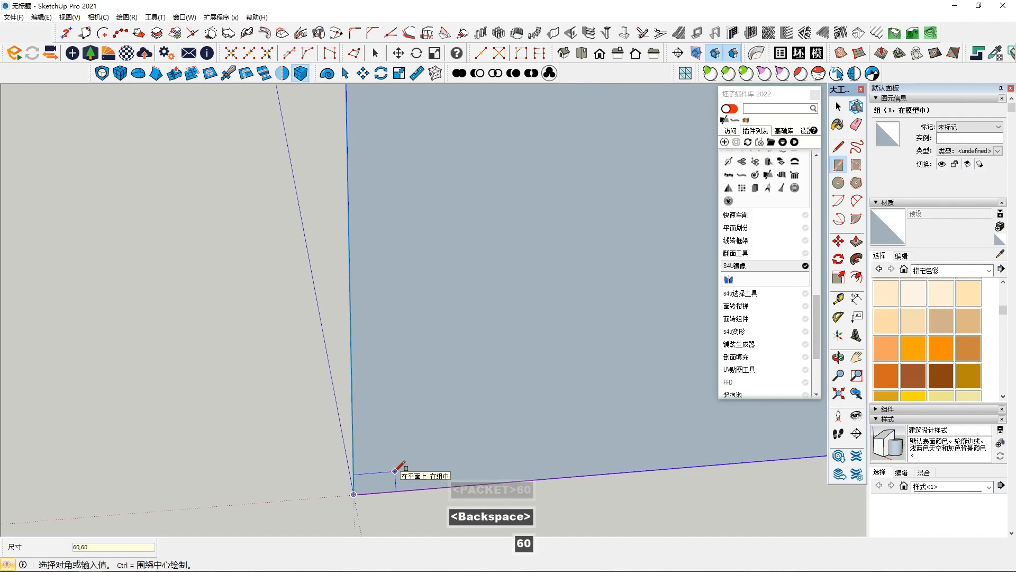
{"action": "key", "text": "Return"}
{"action": "key", "text": "space"}
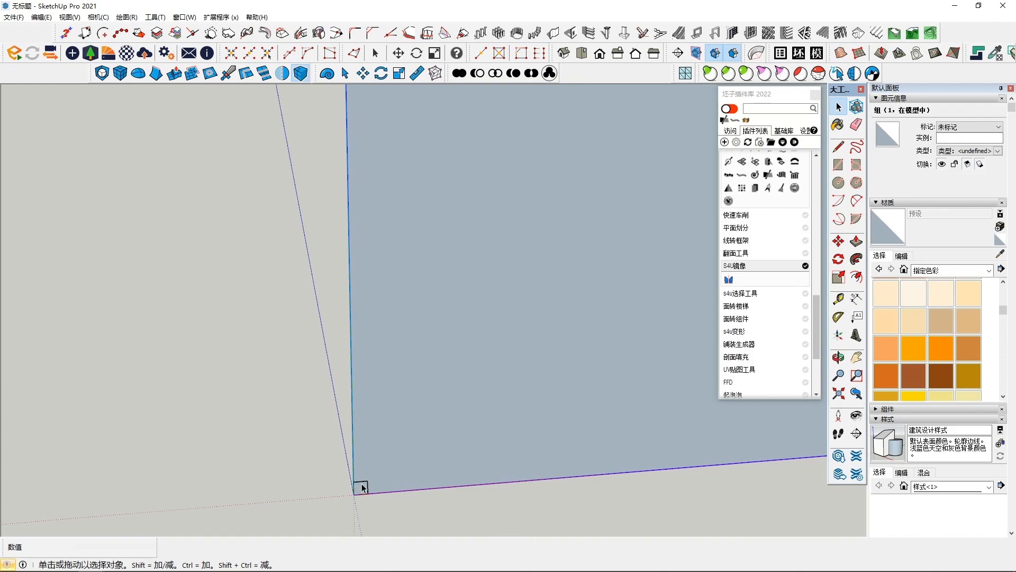
Step: Make the small square at the origin, including its edges, into its own group
{"action": "scroll", "coordinate": [361, 486], "scroll_direction": "up", "scroll_amount": 2}
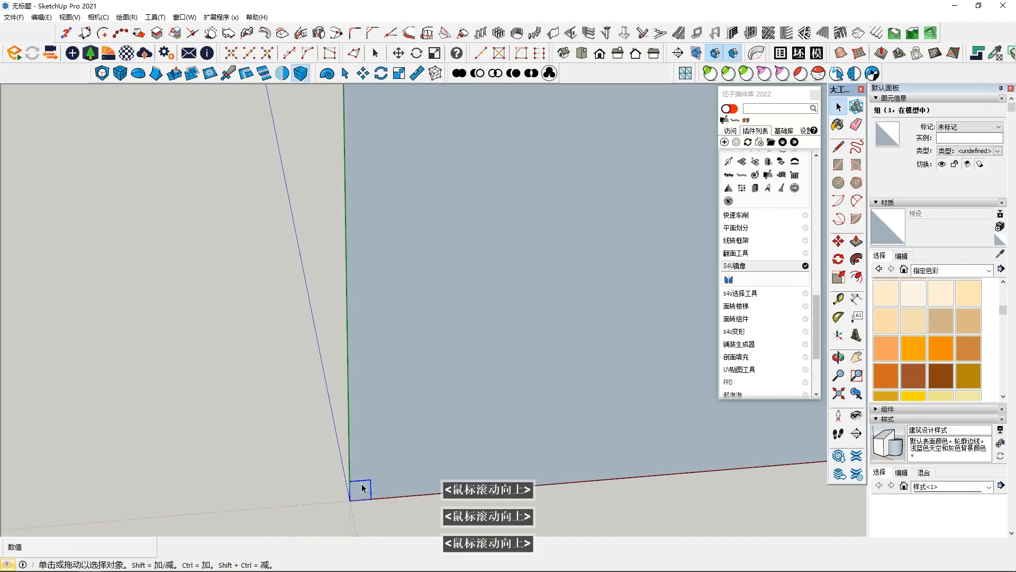
{"action": "right_click", "coordinate": [361, 492]}
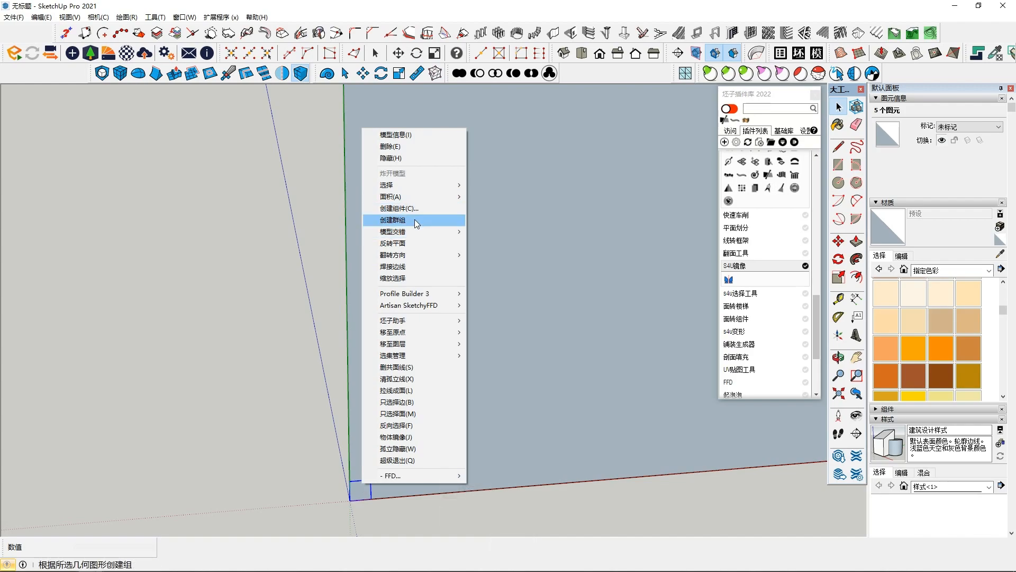
{"action": "left_click", "coordinate": [415, 220]}
{"action": "mouse_move", "coordinate": [386, 361]}
{"action": "middle_mouse_down", "text": "shift"}
{"action": "mouse_move", "coordinate": [419, 359]}
{"action": "mouse_move", "coordinate": [404, 436]}
{"action": "mouse_move", "coordinate": [397, 370]}
{"action": "mouse_move", "coordinate": [556, 386]}
{"action": "middle_mouse_up", "text": "shift"}
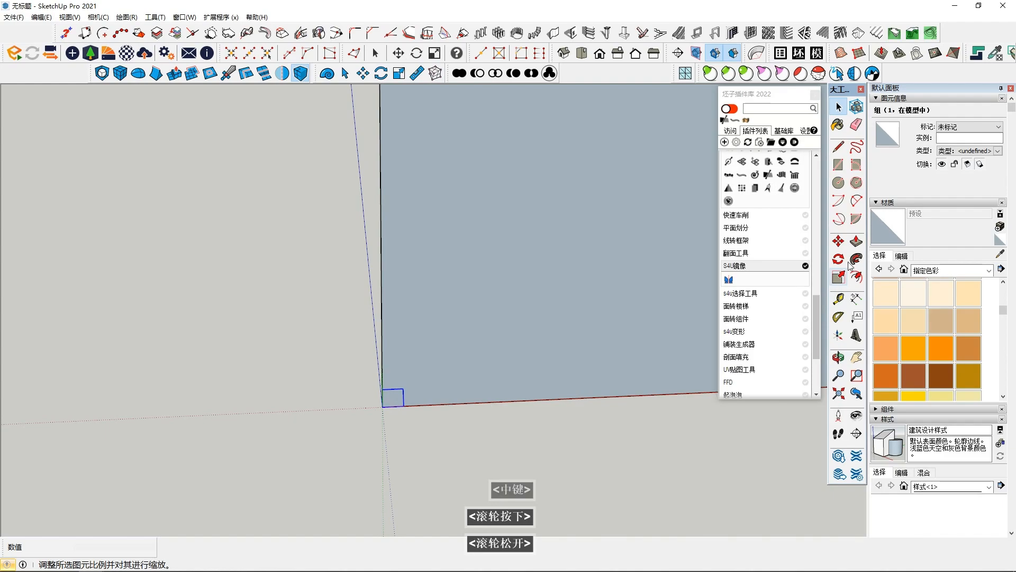
{"action": "left_click", "coordinate": [857, 242]}
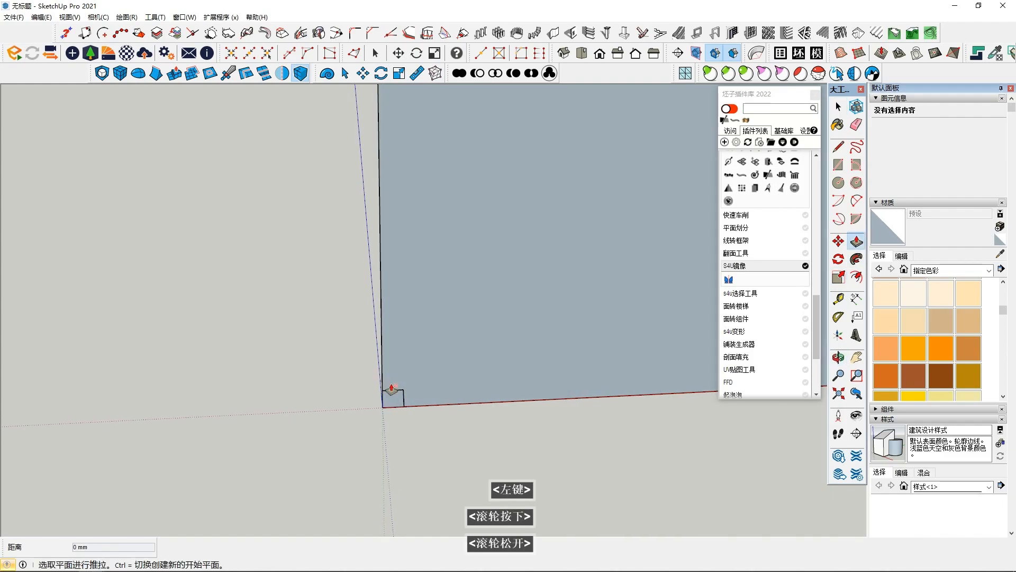
{"action": "key", "text": "space"}
Step: Inside the small square's group, draw a 60 × 180 mm rectangle from the square's inner corner, extending out past the large rectangle
{"action": "middle_click_drag", "start_coordinate": [388, 422], "coordinate": [392, 450]}
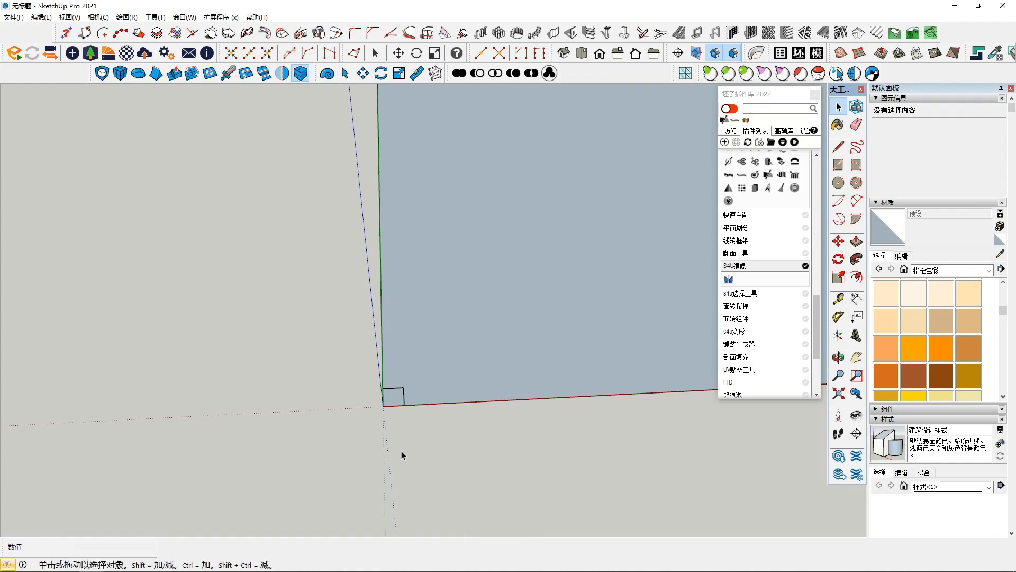
{"action": "middle_click_drag", "start_coordinate": [403, 404], "coordinate": [531, 386]}
{"action": "double_click", "coordinate": [399, 401]}
{"action": "scroll", "coordinate": [409, 404], "scroll_direction": "up", "scroll_amount": 3}
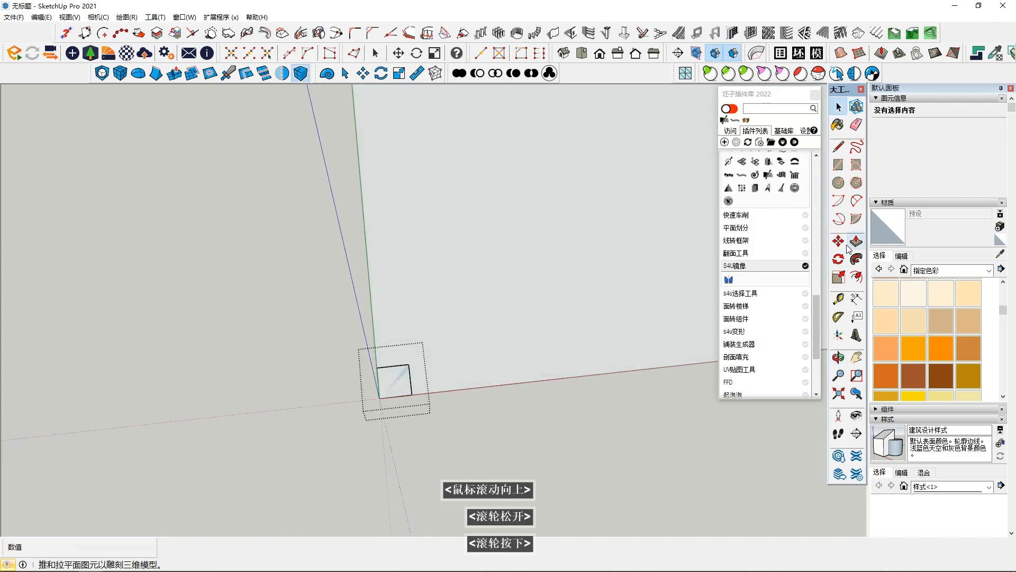
{"action": "left_click", "coordinate": [839, 165]}
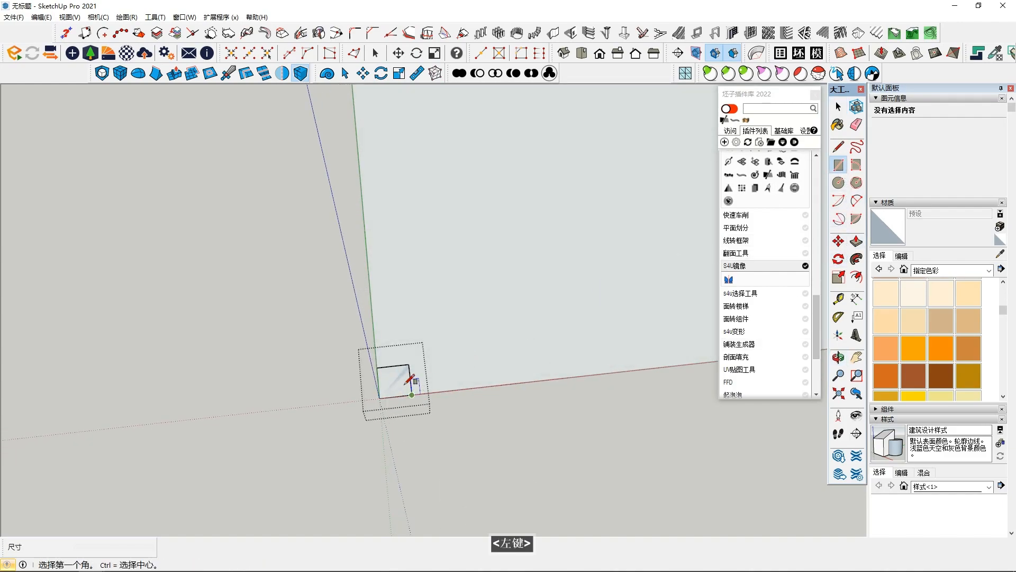
{"action": "left_click", "coordinate": [376, 367]}
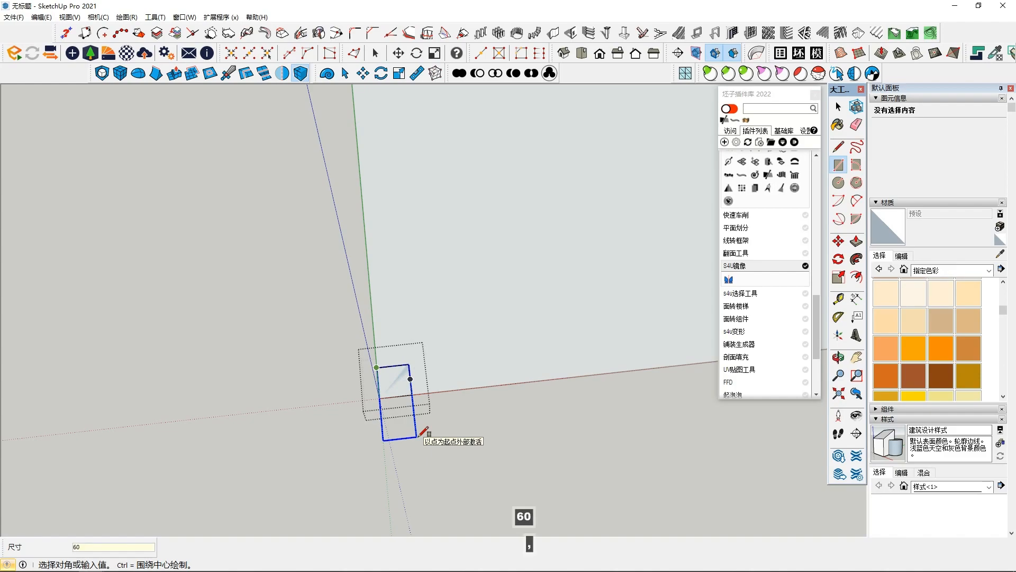
{"action": "type", "text": "1"}
{"action": "key", "text": "BackSpace"}
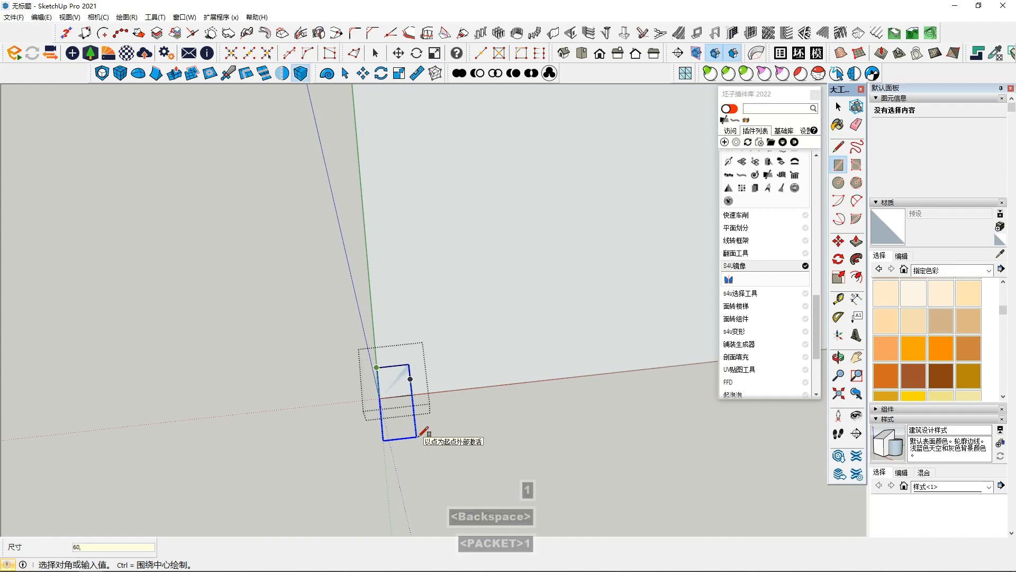
{"action": "type", "text": "80"}
{"action": "key", "text": "BackSpace"}
{"action": "key", "text": "BackSpace"}
{"action": "type", "text": "180"}
{"action": "key", "text": "Return"}
{"action": "key", "text": "space"}
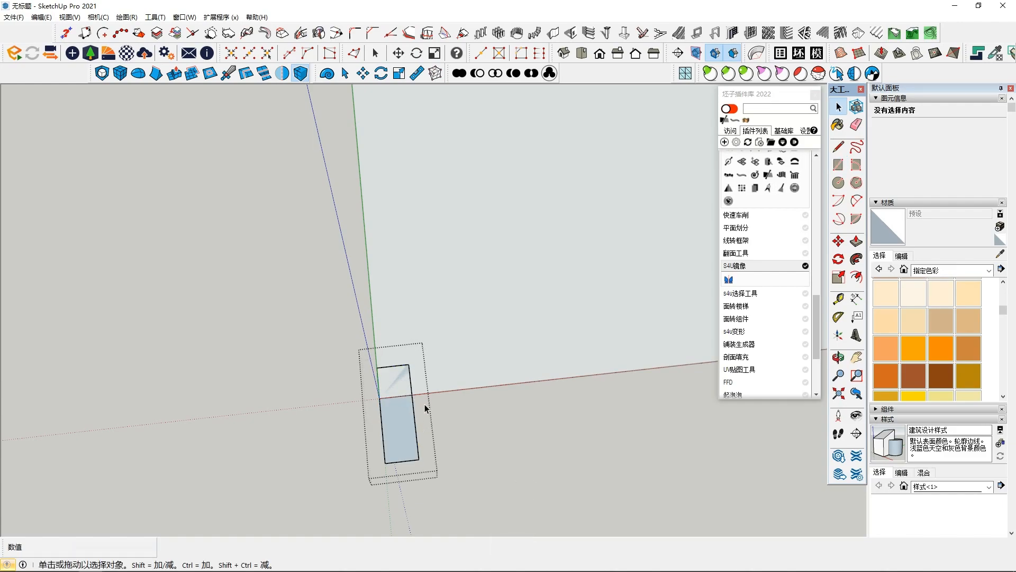
Step: Copy the outer part's 120 mm side edge about 17 mm inward, and copy the new line about 27 mm further across
{"action": "scroll", "coordinate": [386, 433], "scroll_direction": "up", "scroll_amount": 1}
{"action": "scroll", "coordinate": [382, 436], "scroll_direction": "up", "scroll_amount": 1}
{"action": "left_click", "coordinate": [380, 438]}
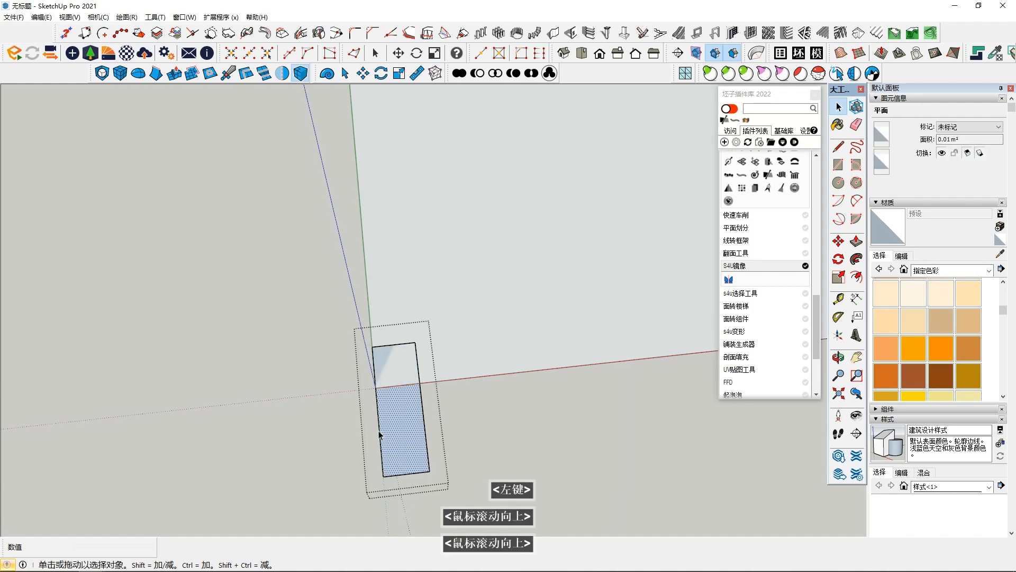
{"action": "scroll", "coordinate": [379, 438], "scroll_direction": "up", "scroll_amount": 1}
{"action": "left_click", "coordinate": [839, 241]}
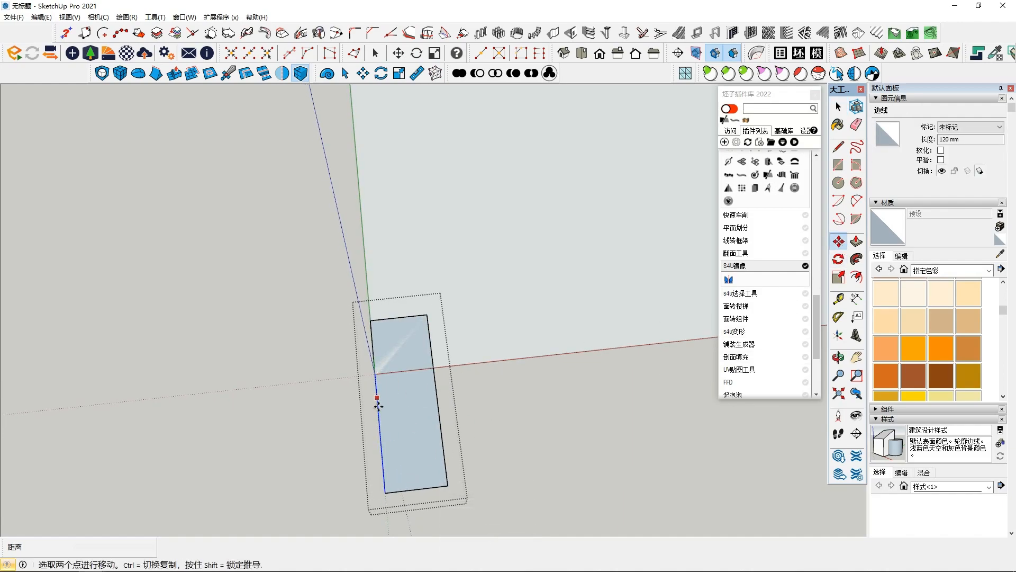
{"action": "left_click", "coordinate": [386, 492], "text": "ctrl"}
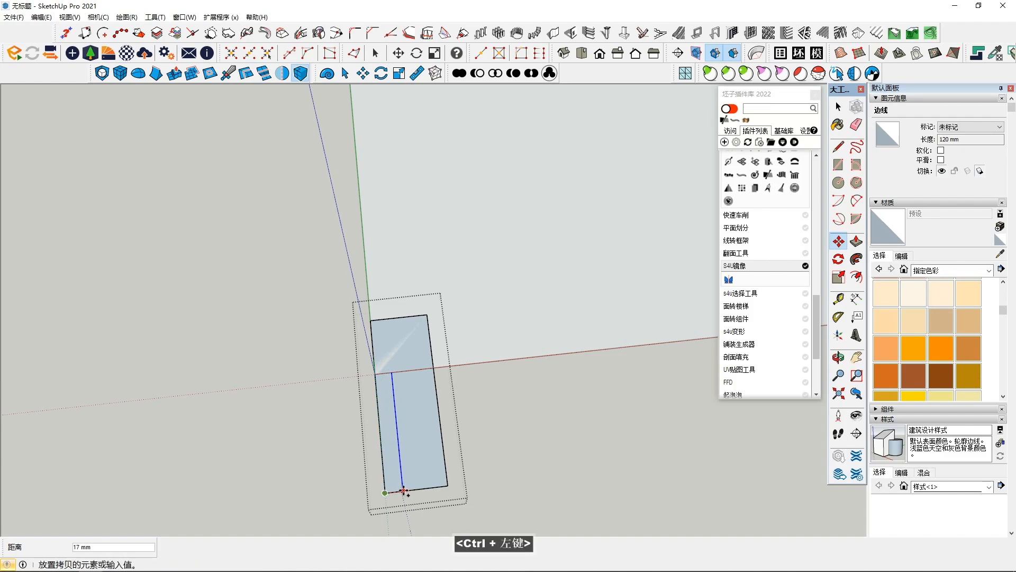
{"action": "left_click", "coordinate": [403, 490]}
{"action": "left_click", "coordinate": [392, 372], "text": "ctrl"}
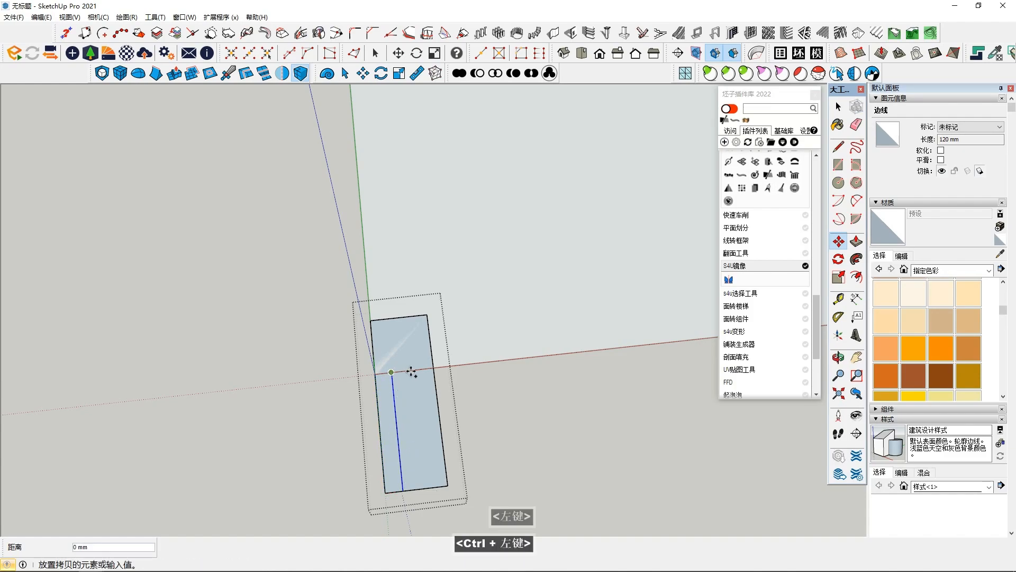
{"action": "scroll", "coordinate": [418, 370], "scroll_direction": "up", "scroll_amount": 3}
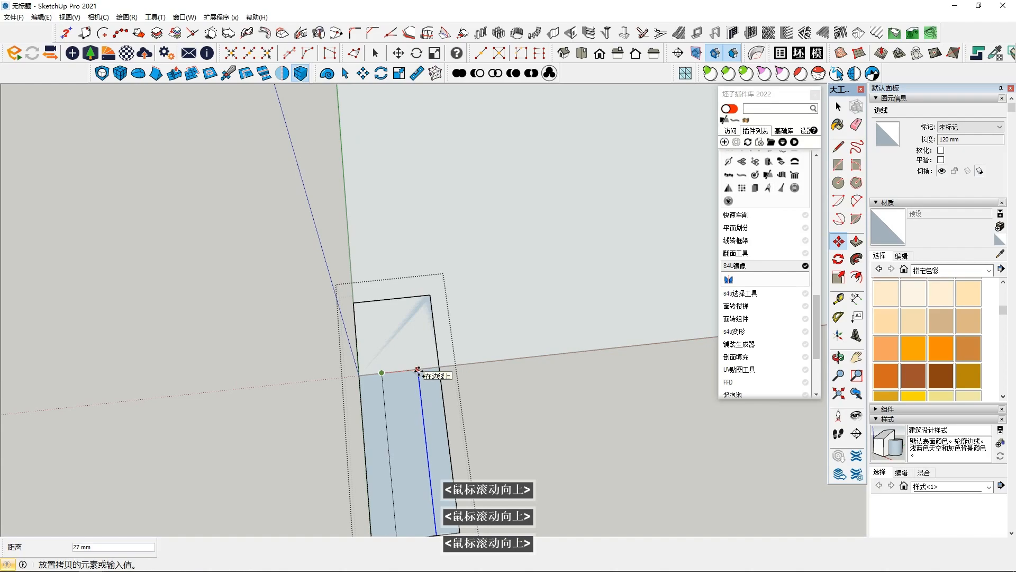
{"action": "left_click", "coordinate": [418, 371]}
Step: Delete the middle strip between the two copied lines to leave an open slot between two legs
{"action": "middle_click_drag", "start_coordinate": [419, 371], "coordinate": [422, 477]}
{"action": "scroll", "coordinate": [425, 407], "scroll_direction": "down", "scroll_amount": 1}
{"action": "key", "text": "space"}
{"action": "left_click", "coordinate": [437, 501]}
{"action": "key", "text": "Delete"}
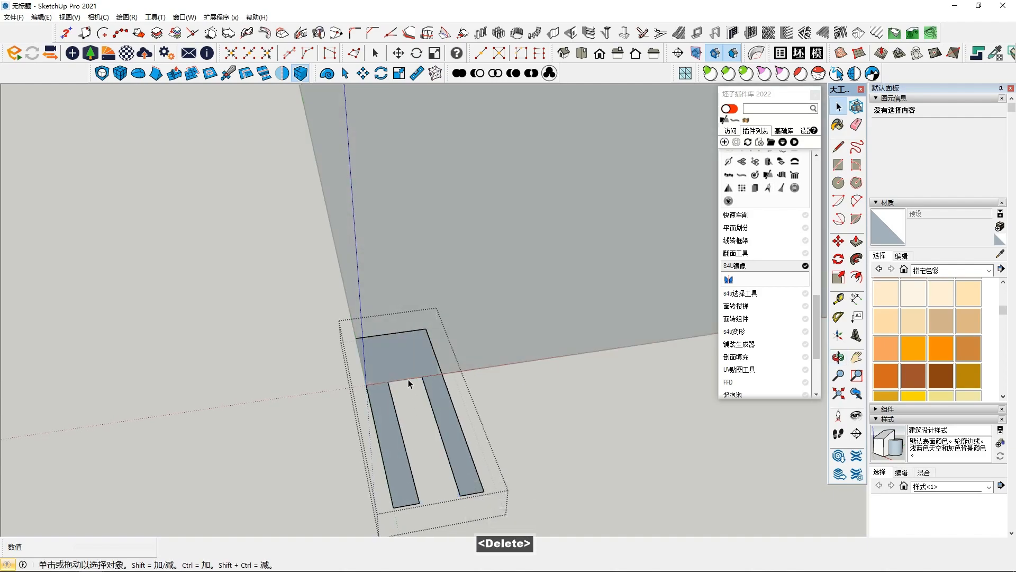
Step: Delete the two short edges separating the legs from the square so that the profile becomes one face
{"action": "middle_click_drag", "start_coordinate": [408, 378], "coordinate": [382, 429]}
{"action": "double_click", "coordinate": [377, 386]}
{"action": "left_click", "coordinate": [378, 374]}
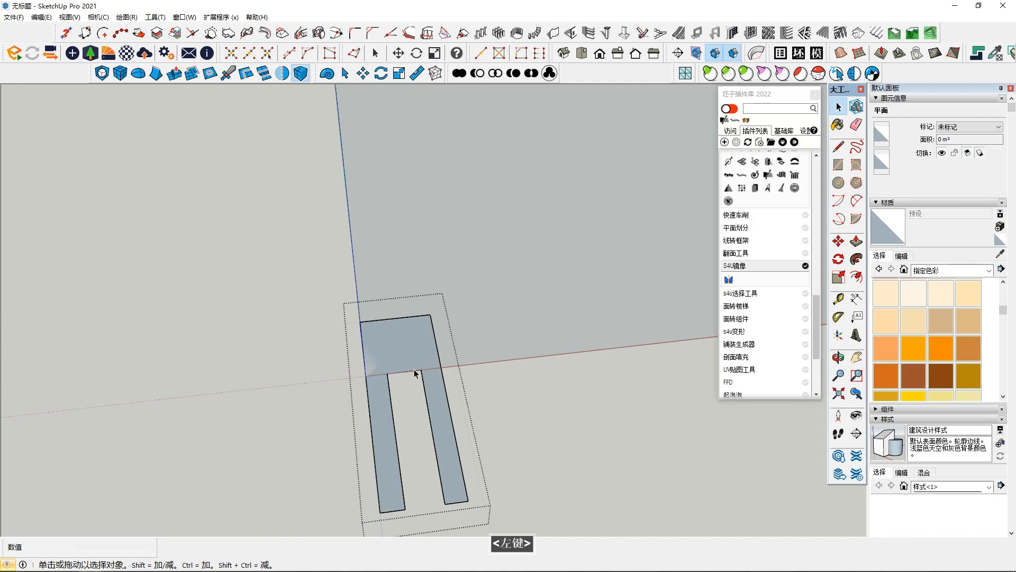
{"action": "middle_click_drag", "start_coordinate": [427, 368], "coordinate": [430, 395]}
{"action": "scroll", "coordinate": [429, 395], "scroll_direction": "up", "scroll_amount": 2}
{"action": "left_click", "coordinate": [434, 354]}
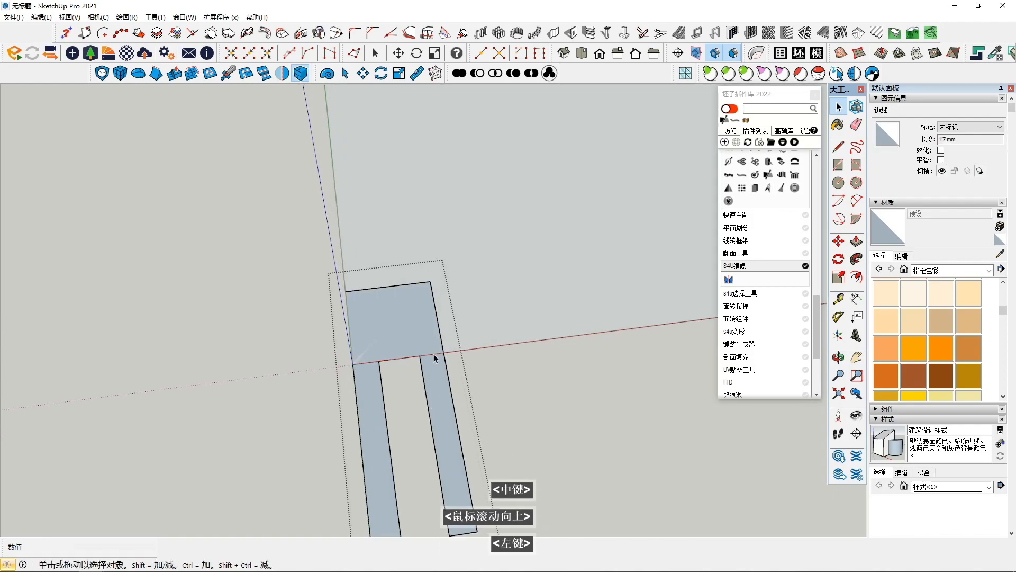
{"action": "key", "text": "Delete"}
{"action": "left_click", "coordinate": [370, 365]}
{"action": "key", "text": "Delete"}
{"action": "left_click", "coordinate": [372, 370]}
{"action": "middle_click_drag", "start_coordinate": [381, 415], "coordinate": [407, 407]}
{"action": "key", "text": "space"}
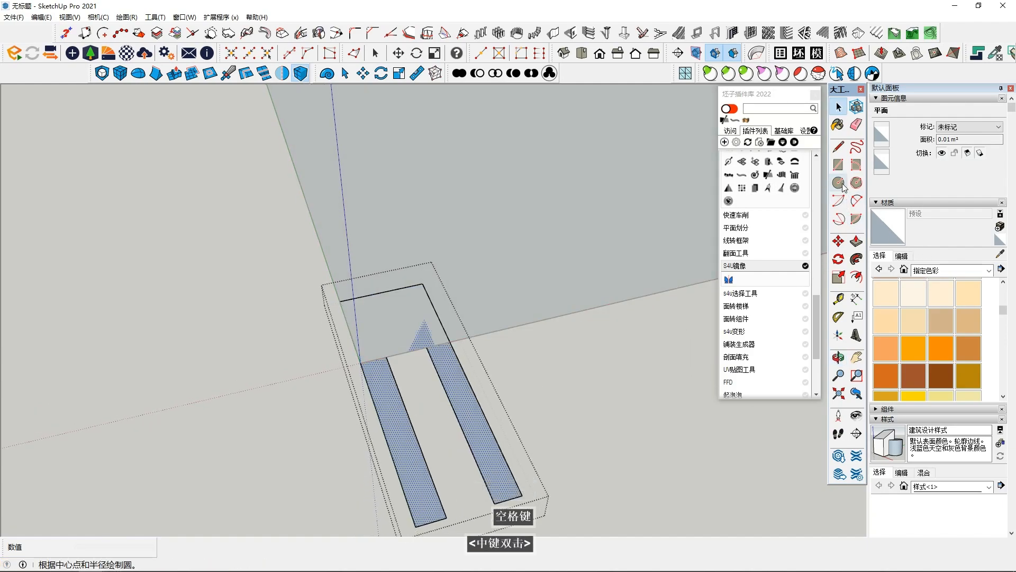
Step: Place a Tape Measure guide point 80 mm from the open end along a leg's inner edge
{"action": "middle_click", "coordinate": [493, 424]}
{"action": "key", "text": "t"}
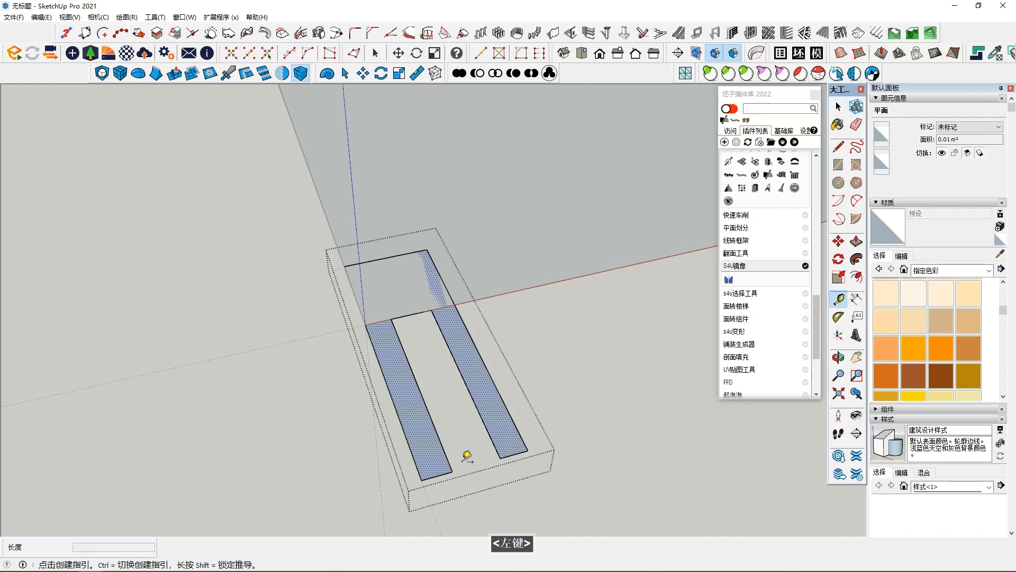
{"action": "left_click", "coordinate": [501, 457]}
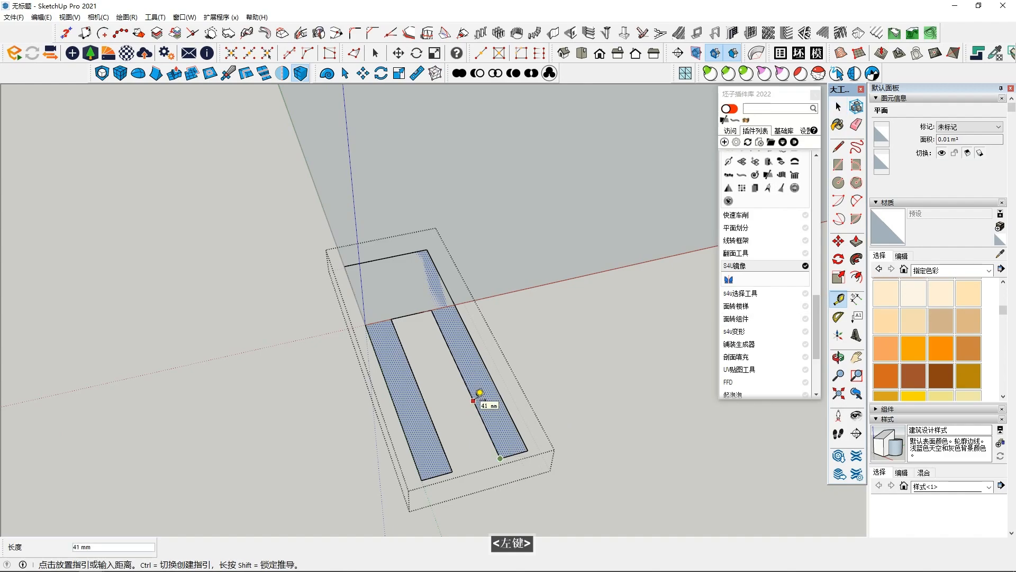
{"action": "type", "text": "80"}
{"action": "key", "text": "Return"}
{"action": "middle_click", "coordinate": [476, 404]}
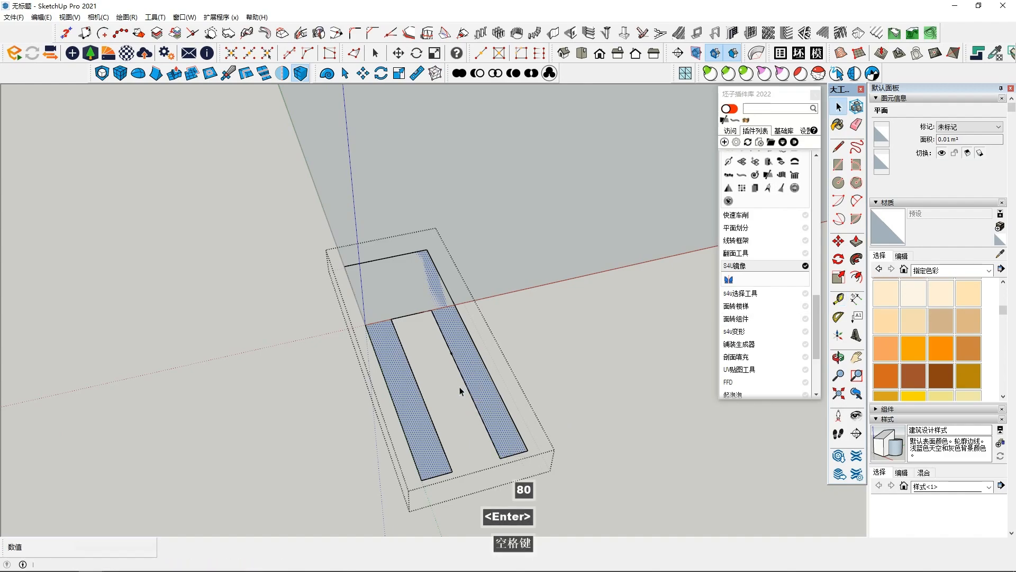
Step: Move the slot's closed-end edge along the legs toward the guide point to shorten the slot
{"action": "left_click", "coordinate": [417, 312]}
{"action": "middle_click_drag", "start_coordinate": [417, 311], "coordinate": [408, 330]}
{"action": "scroll", "coordinate": [408, 330], "scroll_direction": "up", "scroll_amount": 1}
{"action": "left_click", "coordinate": [838, 241]}
{"action": "left_click", "coordinate": [428, 306]}
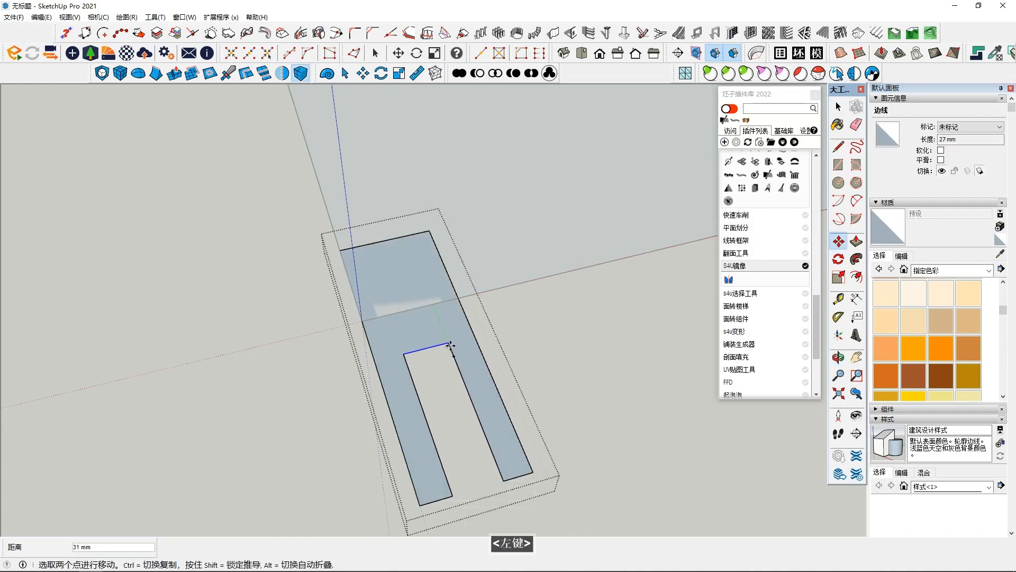
Step: Extrude the slotted profile inside its group 3000 mm upward with Push/Pull
{"action": "scroll", "coordinate": [448, 352], "scroll_direction": "down", "scroll_amount": 4}
{"action": "middle_click_drag", "start_coordinate": [433, 355], "coordinate": [438, 397]}
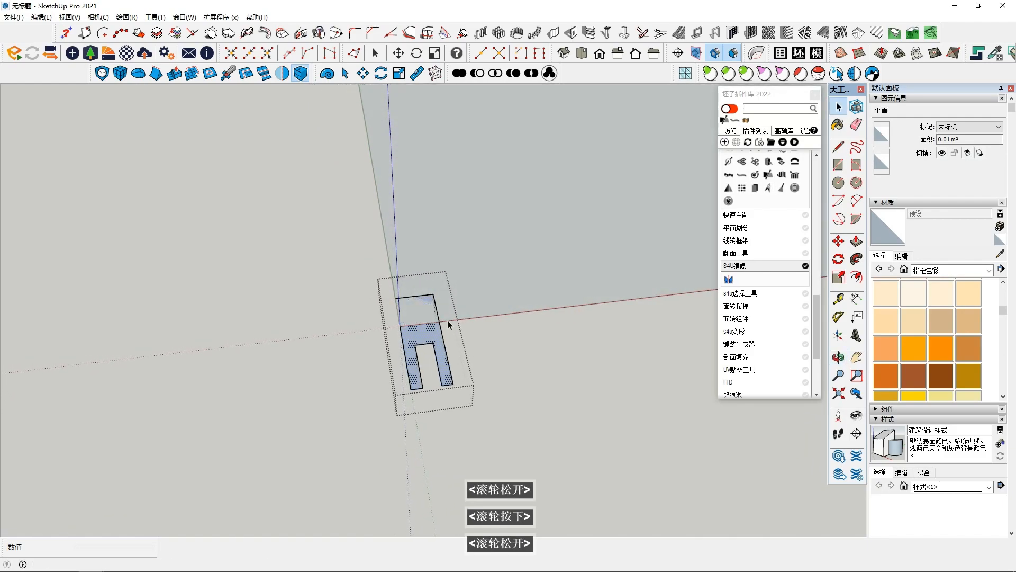
{"action": "key", "text": "shift+F6"}
{"action": "scroll", "coordinate": [410, 334], "scroll_direction": "down", "scroll_amount": 3}
{"action": "scroll", "coordinate": [410, 333], "scroll_direction": "up", "scroll_amount": 1}
{"action": "left_click", "coordinate": [415, 336]}
{"action": "double_click", "coordinate": [415, 333]}
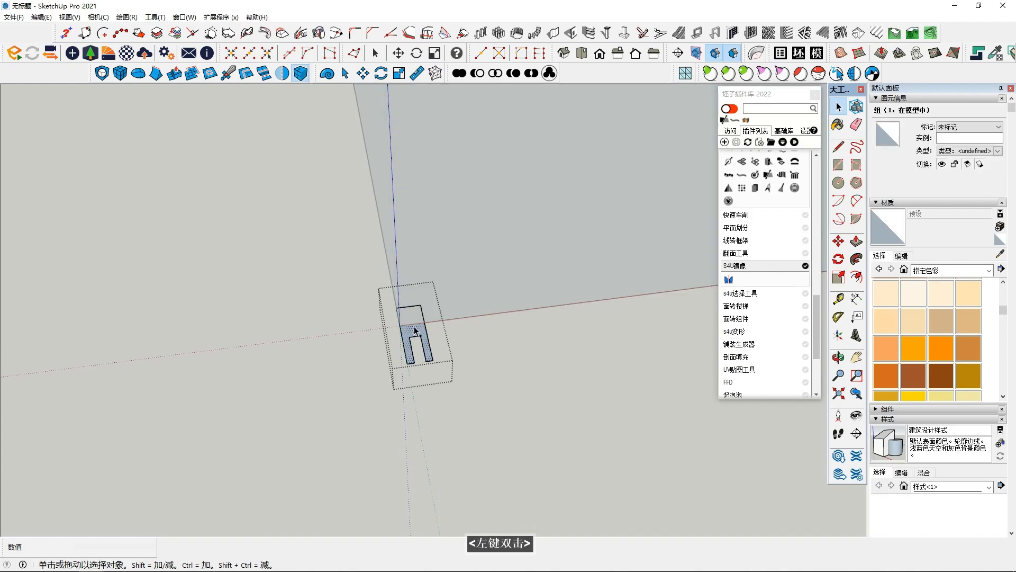
{"action": "scroll", "coordinate": [437, 349], "scroll_direction": "down", "scroll_amount": 2}
{"action": "scroll", "coordinate": [437, 349], "scroll_direction": "up", "scroll_amount": 3}
{"action": "key", "text": "p"}
{"action": "left_click", "coordinate": [416, 318]}
{"action": "type", "text": "300"}
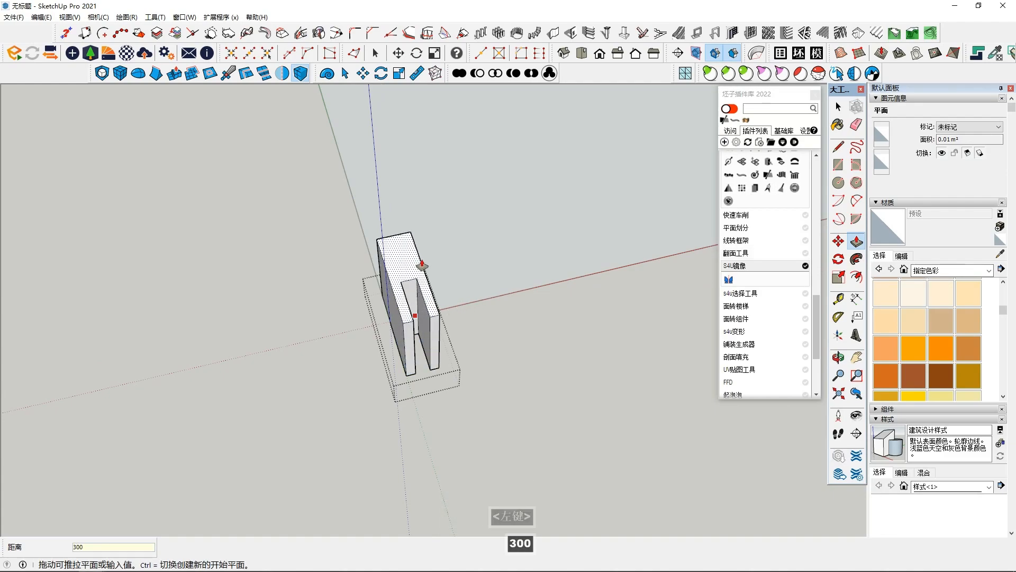
{"action": "type", "text": "0"}
{"action": "key", "text": "Return"}
{"action": "key", "text": "space"}
Step: Finish editing the slotted post and exit its group
{"action": "scroll", "coordinate": [338, 339], "scroll_direction": "down", "scroll_amount": 3}
{"action": "scroll", "coordinate": [357, 311], "scroll_direction": "down", "scroll_amount": 2}
{"action": "middle_click_drag", "start_coordinate": [371, 333], "coordinate": [446, 231], "text": "shift"}
{"action": "scroll", "coordinate": [438, 416], "scroll_direction": "down", "scroll_amount": 3, "text": "shift"}
{"action": "key", "text": "ctrl+s"}
{"action": "left_click", "coordinate": [450, 380]}
Step: Open the slotted post's group at its lower end and select all of its geometry
{"action": "scroll", "coordinate": [443, 295], "scroll_direction": "up", "scroll_amount": 6}
{"action": "mouse_move", "coordinate": [446, 231]}
{"action": "middle_mouse_down", "text": "shift"}
{"action": "mouse_move", "coordinate": [443, 295]}
{"action": "mouse_move", "coordinate": [464, 301]}
{"action": "mouse_move", "coordinate": [443, 249]}
{"action": "middle_mouse_up", "text": "shift"}
{"action": "scroll", "coordinate": [463, 302], "scroll_direction": "up", "scroll_amount": 3}
{"action": "scroll", "coordinate": [463, 302], "scroll_direction": "up", "scroll_amount": 2}
{"action": "double_click", "coordinate": [462, 318]}
{"action": "scroll", "coordinate": [463, 319], "scroll_direction": "up", "scroll_amount": 3}
{"action": "triple_click", "coordinate": [462, 320]}
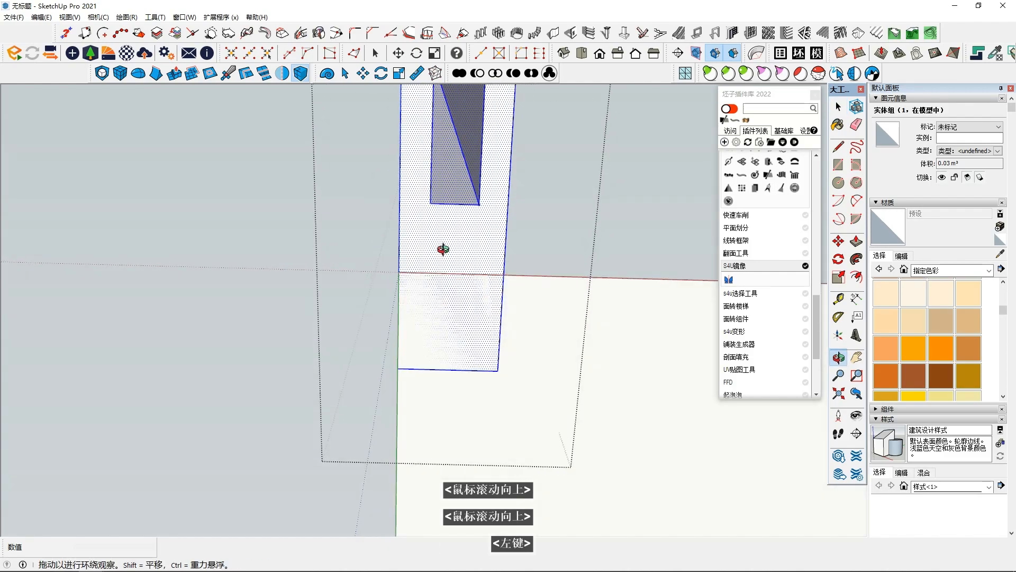
{"action": "scroll", "coordinate": [443, 327], "scroll_direction": "up", "scroll_amount": 3}
{"action": "middle_click_drag", "start_coordinate": [442, 327], "coordinate": [436, 322]}
{"action": "left_click", "coordinate": [113, 36]}
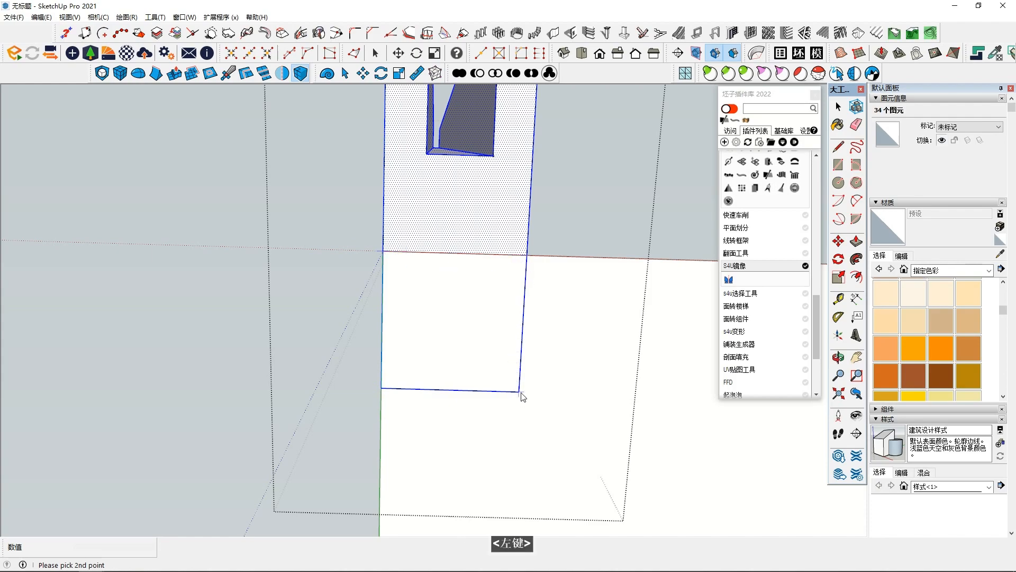
{"action": "key", "text": "space"}
{"action": "middle_click_drag", "start_coordinate": [490, 388], "coordinate": [430, 312]}
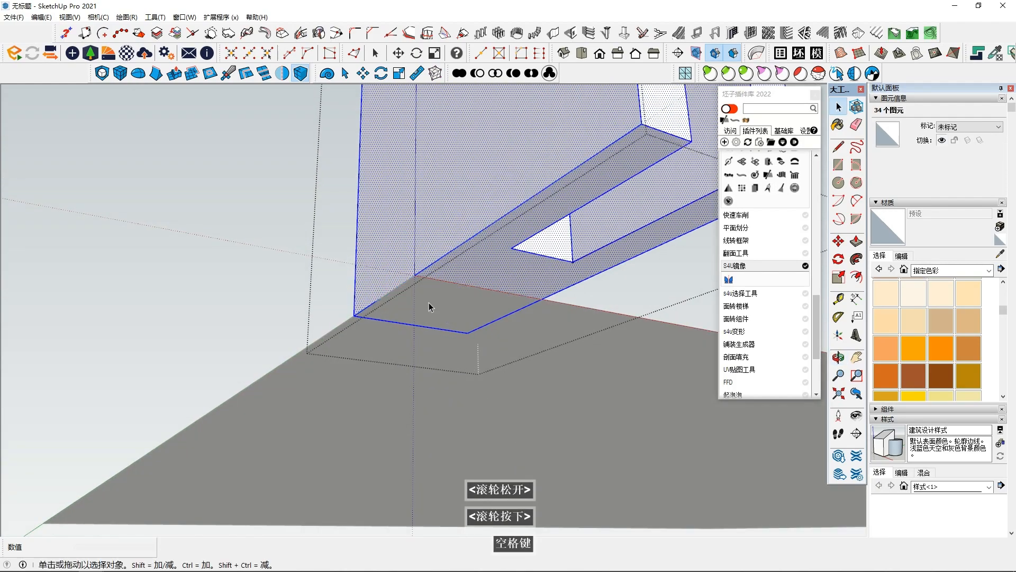
{"action": "scroll", "coordinate": [431, 221], "scroll_direction": "down", "scroll_amount": 4}
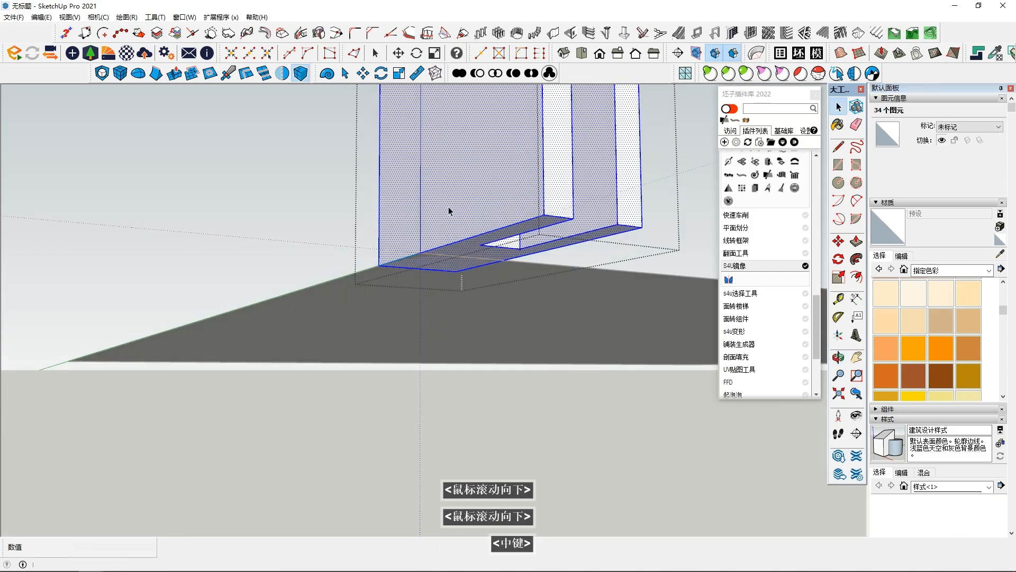
{"action": "left_click", "coordinate": [839, 241]}
{"action": "left_click", "coordinate": [475, 199]}
{"action": "key", "text": "Escape"}
Step: Draw both diagonals with the Line tool across the square end of the post's underside to mark its centre
{"action": "middle_click_drag", "start_coordinate": [331, 169], "coordinate": [303, 199]}
{"action": "key", "text": "space"}
{"action": "middle_click_drag", "start_coordinate": [400, 179], "coordinate": [423, 281]}
{"action": "scroll", "coordinate": [477, 265], "scroll_direction": "up", "scroll_amount": 3}
{"action": "left_click", "coordinate": [838, 147]}
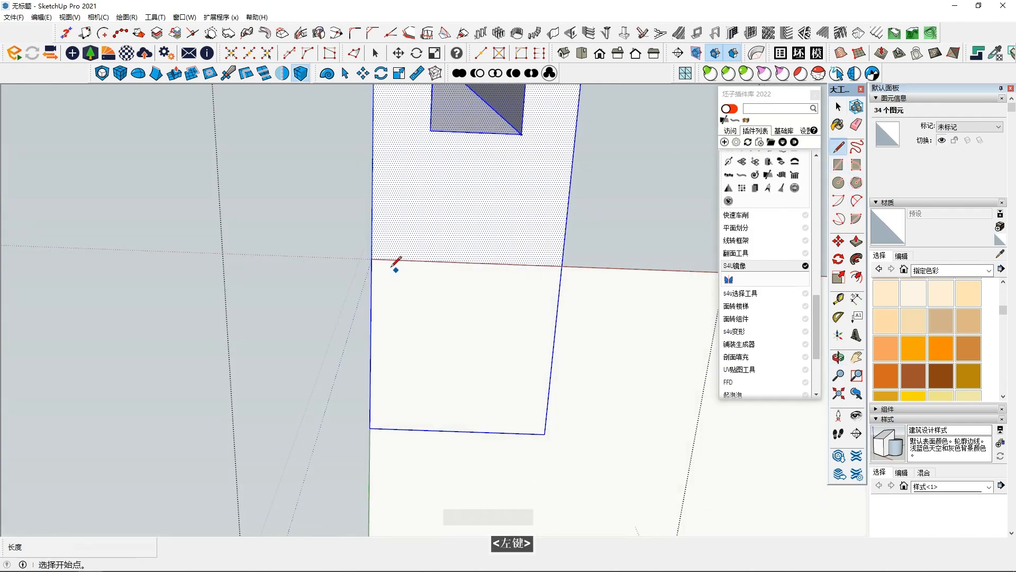
{"action": "left_click", "coordinate": [371, 259]}
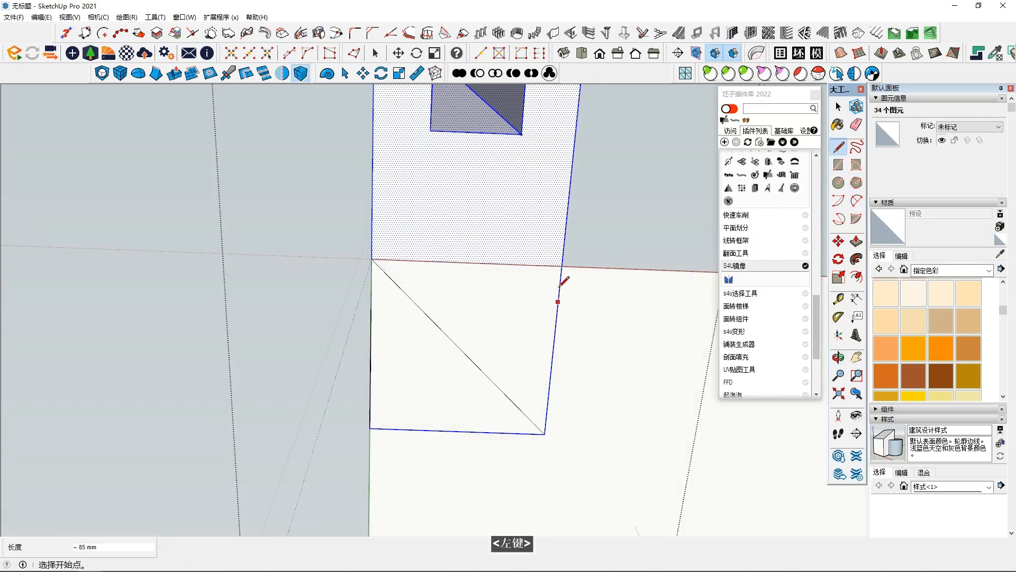
{"action": "left_click", "coordinate": [562, 265]}
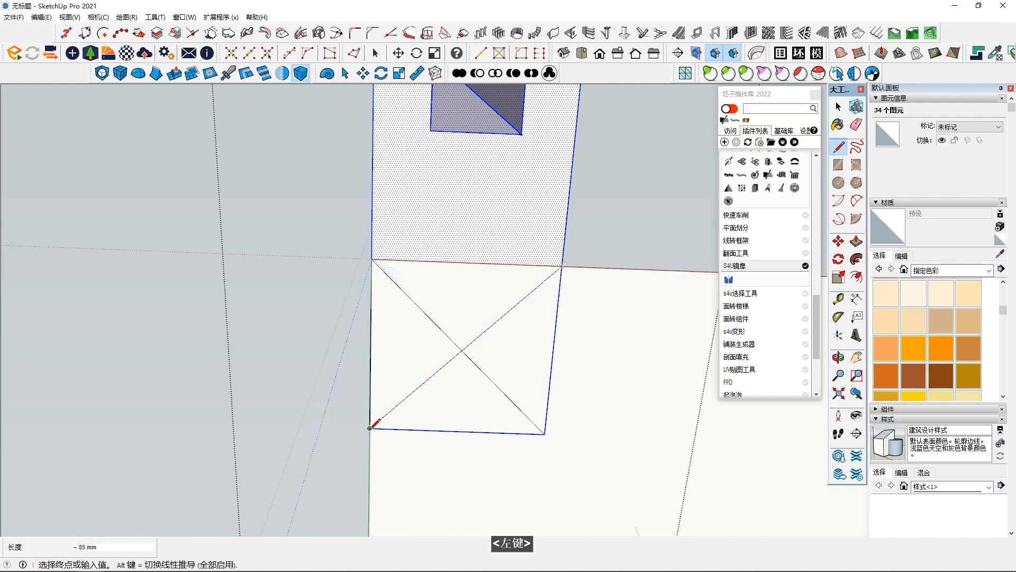
{"action": "left_click", "coordinate": [370, 428]}
{"action": "key", "text": "space"}
{"action": "scroll", "coordinate": [293, 316], "scroll_direction": "down", "scroll_amount": 2}
Step: Rotate a copy of the post about the diagonals' crossing point so that it stands perpendicular to the original
{"action": "left_click", "coordinate": [417, 336]}
{"action": "middle_click_drag", "start_coordinate": [417, 336], "coordinate": [450, 381]}
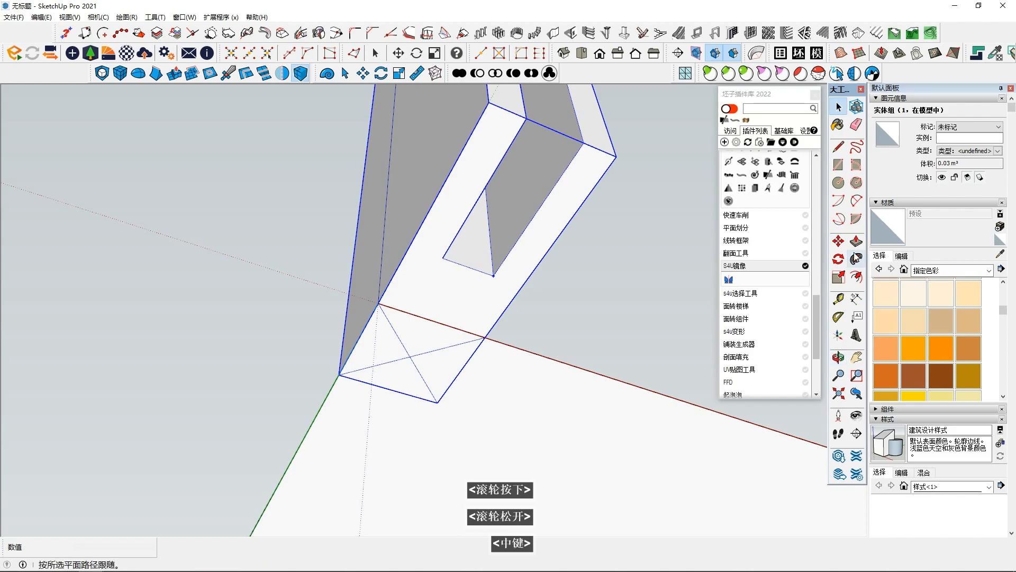
{"action": "left_click", "coordinate": [839, 259]}
{"action": "left_click", "coordinate": [409, 357]}
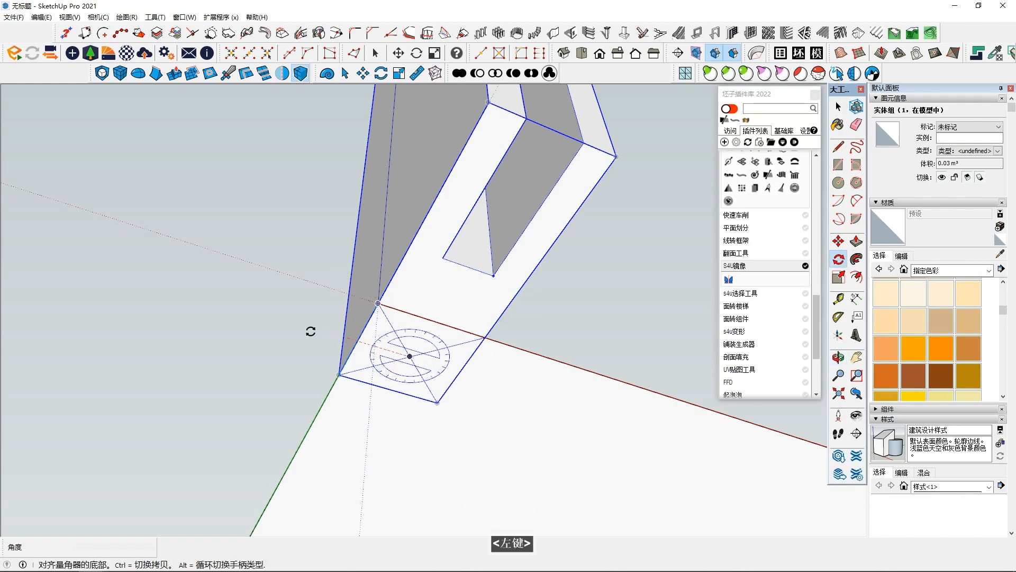
{"action": "left_click", "coordinate": [510, 348]}
{"action": "scroll", "coordinate": [455, 266], "scroll_direction": "down", "scroll_amount": 1}
{"action": "scroll", "coordinate": [268, 295], "scroll_direction": "down", "scroll_amount": 1}
{"action": "scroll", "coordinate": [309, 310], "scroll_direction": "down", "scroll_amount": 1}
{"action": "scroll", "coordinate": [325, 294], "scroll_direction": "down", "scroll_amount": 3}
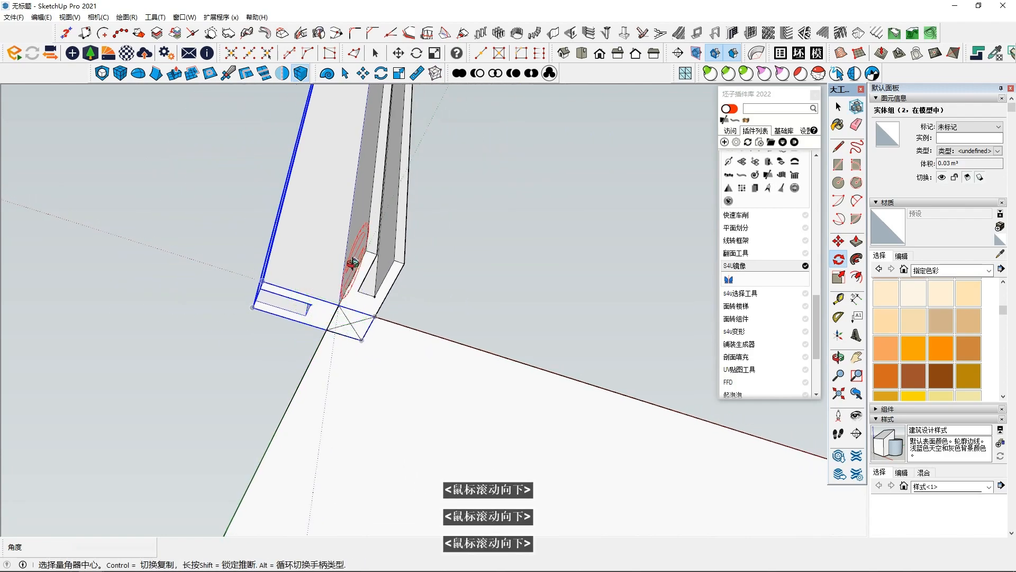
Step: Clear the selection and select only the original post, whose slot points outward across the red axis
{"action": "middle_click_drag", "start_coordinate": [354, 261], "coordinate": [157, 347]}
{"action": "key", "text": "space"}
{"action": "scroll", "coordinate": [211, 265], "scroll_direction": "down", "scroll_amount": 3}
{"action": "left_click", "coordinate": [243, 214]}
{"action": "middle_click_drag", "start_coordinate": [243, 214], "coordinate": [374, 444]}
{"action": "scroll", "coordinate": [381, 455], "scroll_direction": "down", "scroll_amount": 3}
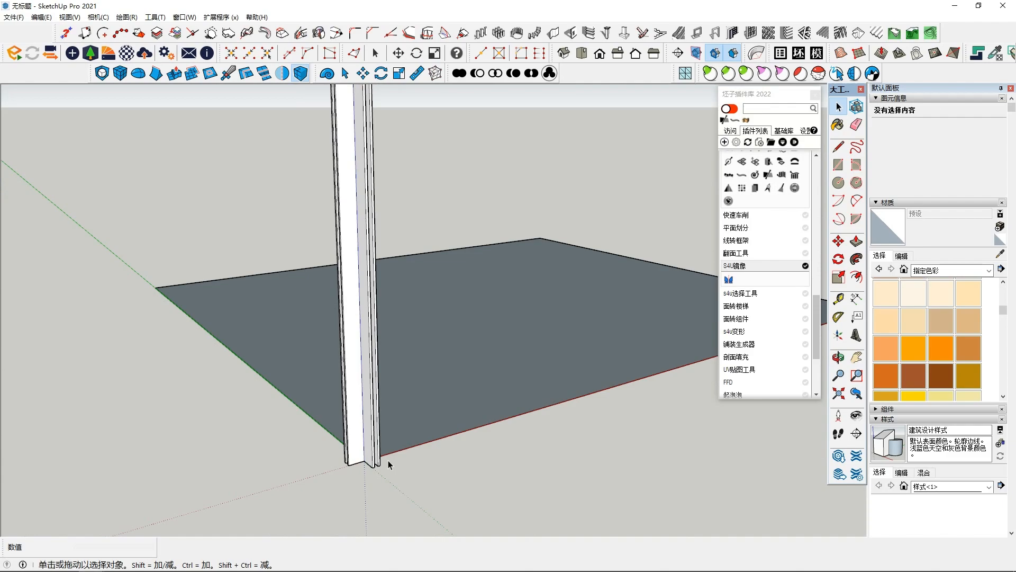
{"action": "middle_click_drag", "start_coordinate": [386, 460], "coordinate": [347, 484]}
{"action": "left_click", "coordinate": [330, 479]}
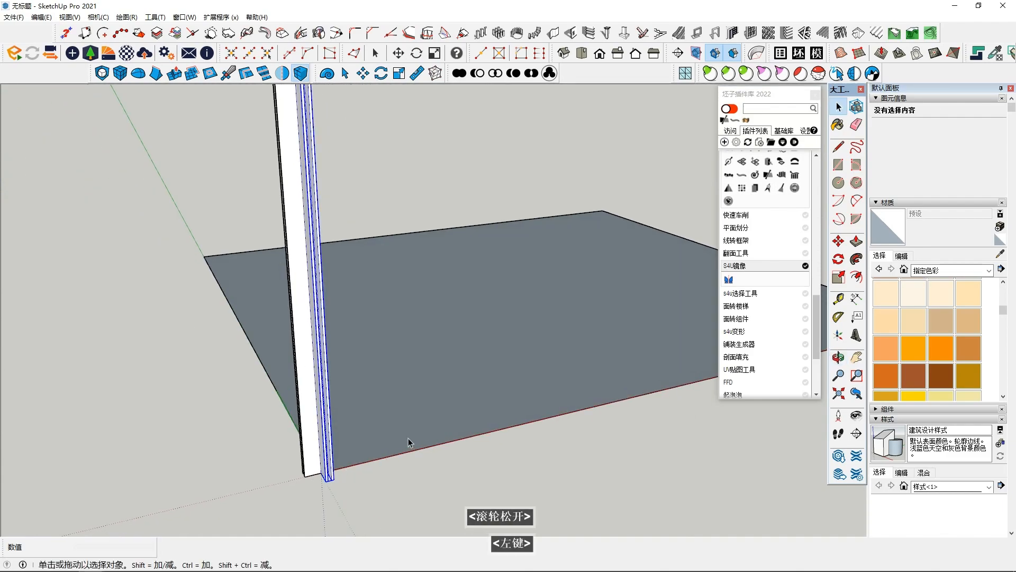
{"action": "scroll", "coordinate": [402, 413], "scroll_direction": "down", "scroll_amount": 2}
{"action": "scroll", "coordinate": [402, 413], "scroll_direction": "up", "scroll_amount": 1}
{"action": "middle_click_drag", "start_coordinate": [366, 444], "coordinate": [289, 483]}
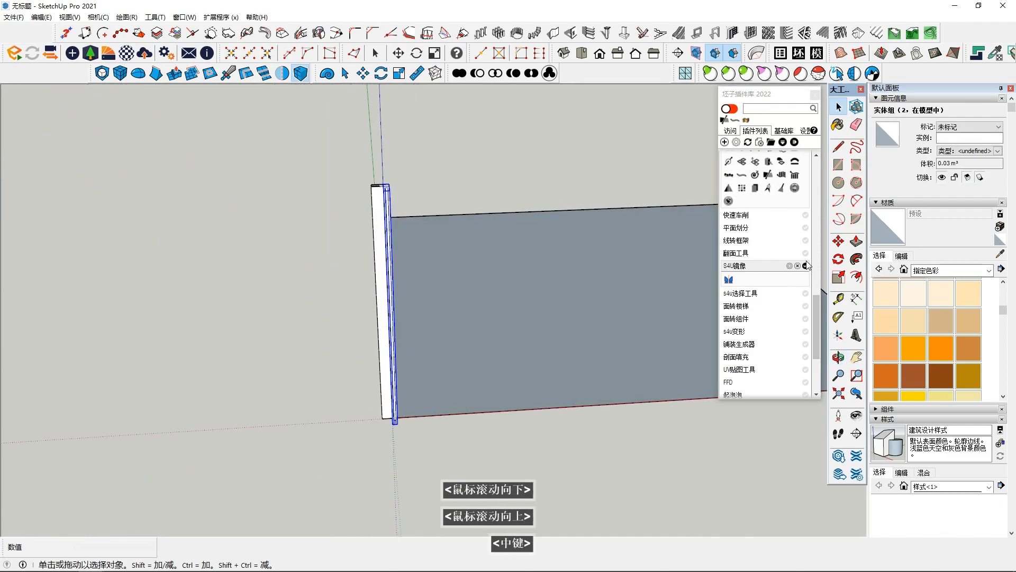
Step: Try to copy the selected post 100 mm along the red axis
{"action": "left_click", "coordinate": [838, 241]}
{"action": "left_click", "coordinate": [395, 421]}
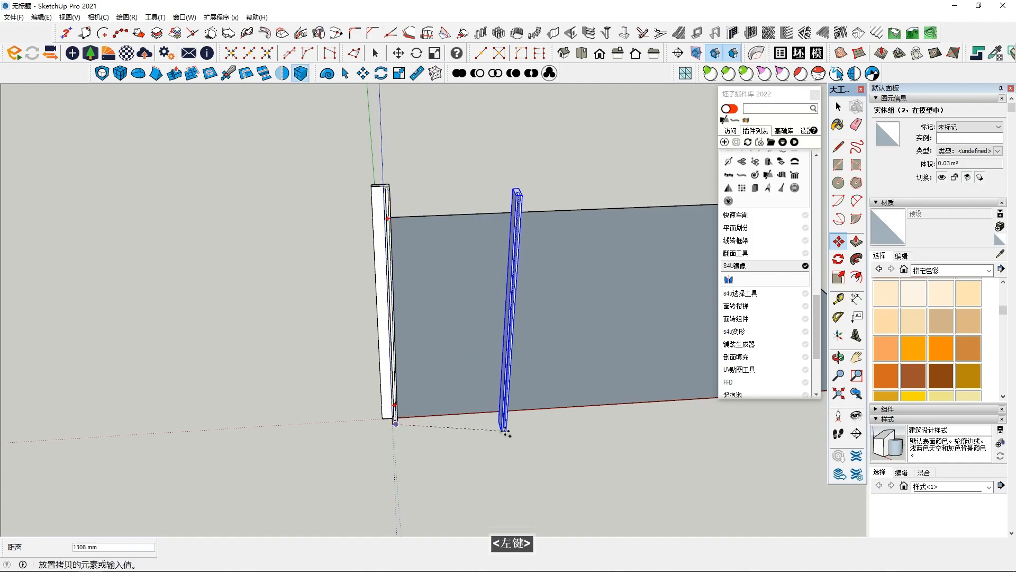
{"action": "key", "text": "Right"}
{"action": "scroll", "coordinate": [508, 432], "scroll_direction": "down", "scroll_amount": 2}
{"action": "middle_click_drag", "start_coordinate": [513, 427], "coordinate": [514, 427]}
{"action": "scroll", "coordinate": [520, 427], "scroll_direction": "down", "scroll_amount": 1}
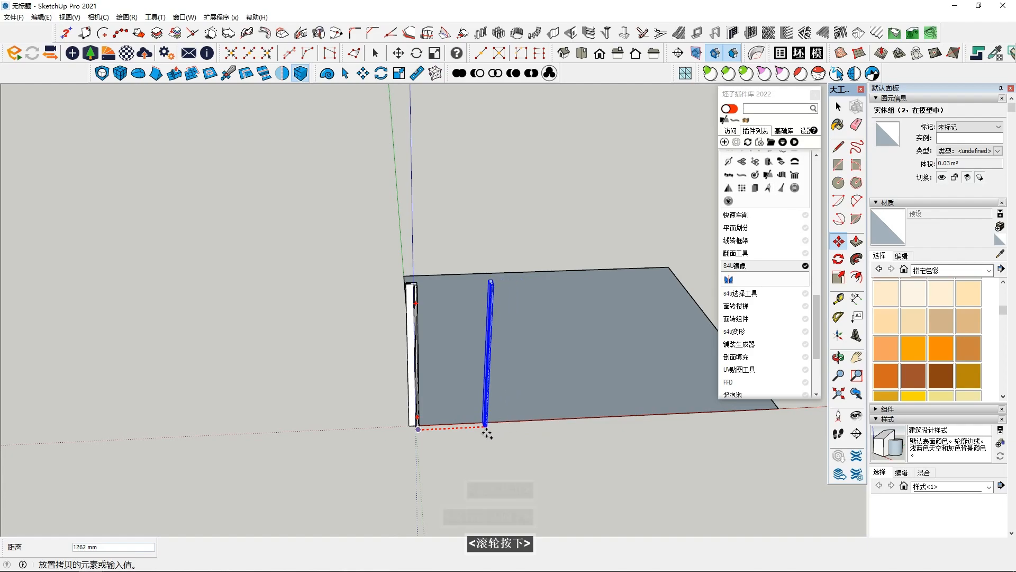
{"action": "type", "text": "100"}
{"action": "key", "text": "Return"}
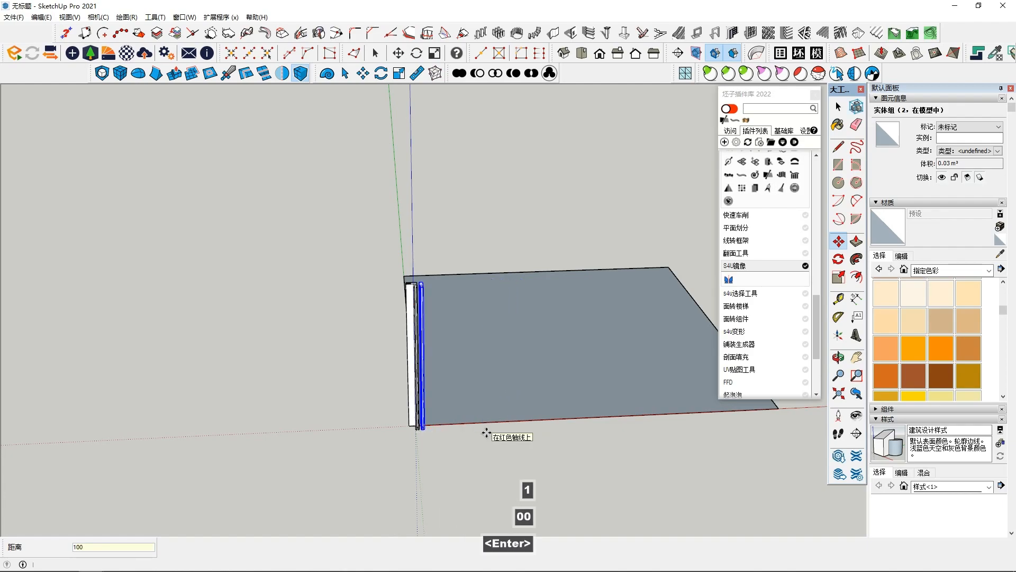
{"action": "key", "text": "ctrl+z"}
Step: Copy the selected post 1000 mm along the red axis with the Move tool
{"action": "scroll", "coordinate": [429, 431], "scroll_direction": "up", "scroll_amount": 3}
{"action": "middle_click_drag", "start_coordinate": [427, 430], "coordinate": [425, 420]}
{"action": "scroll", "coordinate": [425, 419], "scroll_direction": "down", "scroll_amount": 1}
{"action": "scroll", "coordinate": [423, 423], "scroll_direction": "up", "scroll_amount": 1}
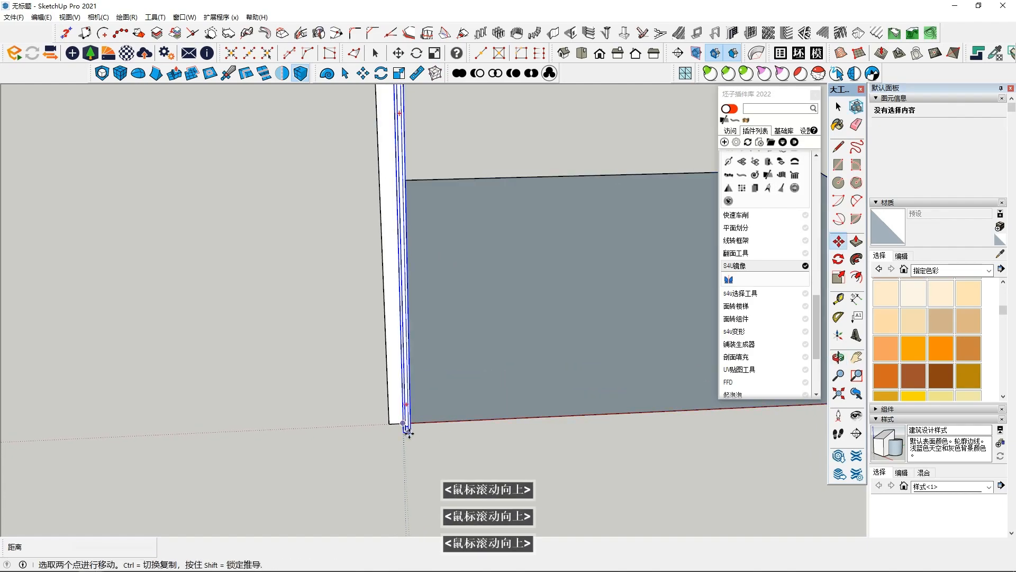
{"action": "left_click", "coordinate": [407, 431]}
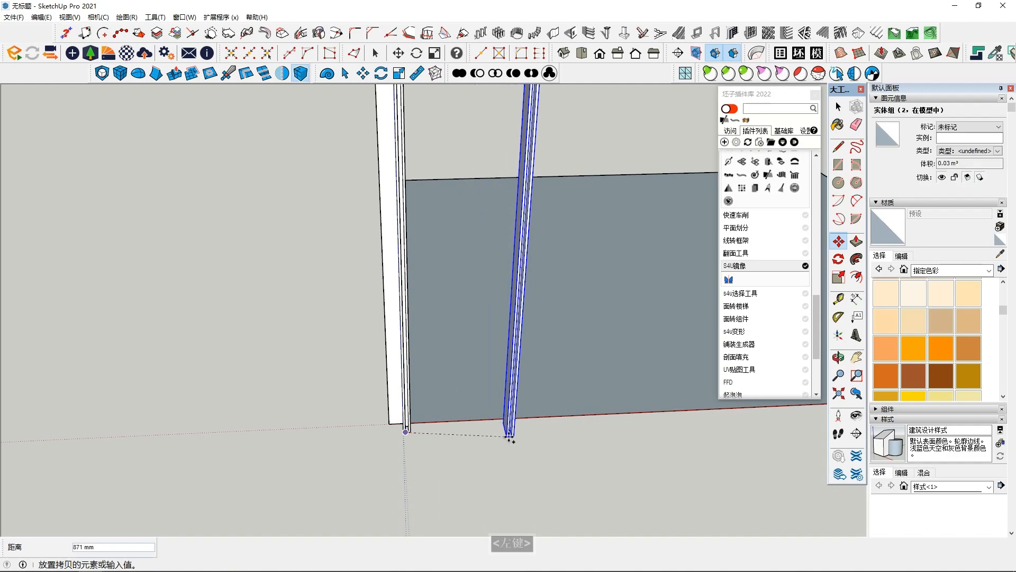
{"action": "key", "text": "Right"}
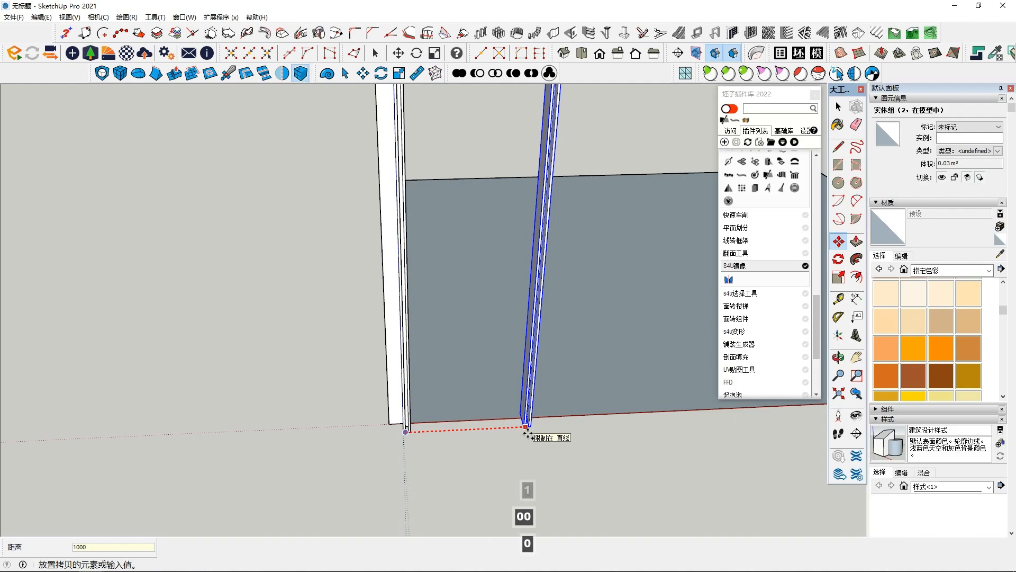
{"action": "type", "text": "1000"}
{"action": "key", "text": "Return"}
{"action": "scroll", "coordinate": [527, 433], "scroll_direction": "down", "scroll_amount": 3}
{"action": "key", "text": "space"}
Step: Examine the upper ends of the corner posts and the copied post
{"action": "middle_click_drag", "start_coordinate": [533, 439], "coordinate": [586, 286]}
{"action": "scroll", "coordinate": [529, 365], "scroll_direction": "up", "scroll_amount": 4}
{"action": "scroll", "coordinate": [525, 320], "scroll_direction": "up", "scroll_amount": 1}
{"action": "mouse_move", "coordinate": [493, 275]}
{"action": "middle_mouse_down"}
{"action": "mouse_move", "coordinate": [431, 310]}
{"action": "mouse_move", "coordinate": [415, 460]}
{"action": "mouse_move", "coordinate": [477, 289]}
{"action": "mouse_move", "coordinate": [507, 282]}
{"action": "middle_mouse_up"}
{"action": "key", "text": "shift+F6"}
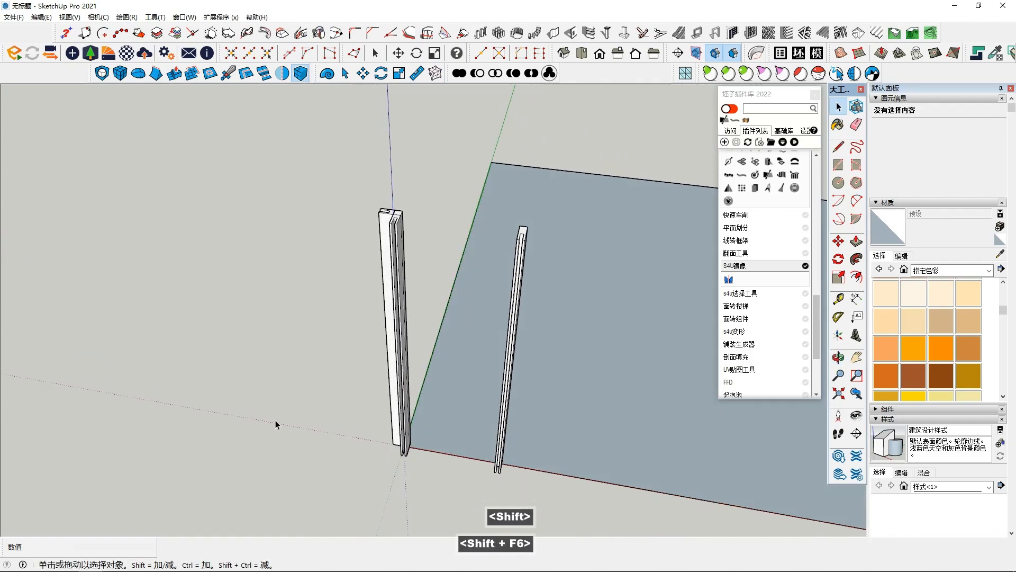
{"action": "scroll", "coordinate": [367, 348], "scroll_direction": "up", "scroll_amount": 2}
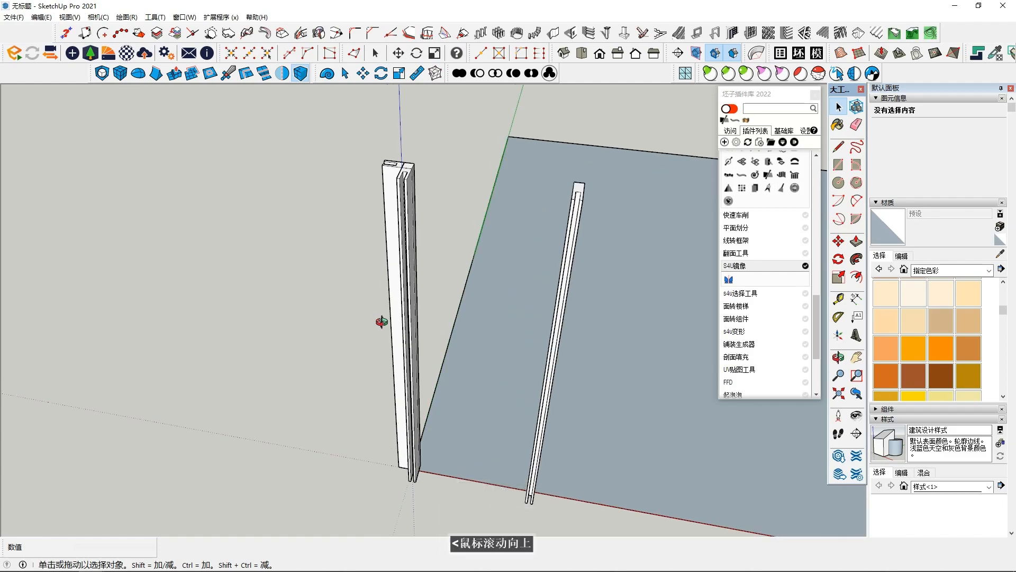
{"action": "middle_click_drag", "start_coordinate": [404, 329], "coordinate": [397, 293]}
{"action": "key", "text": "space"}
{"action": "middle_click_drag", "start_coordinate": [443, 243], "coordinate": [394, 259]}
{"action": "scroll", "coordinate": [393, 260], "scroll_direction": "up", "scroll_amount": 1}
{"action": "middle_click_drag", "start_coordinate": [393, 260], "coordinate": [347, 270], "text": "shift"}
{"action": "scroll", "coordinate": [390, 282], "scroll_direction": "up", "scroll_amount": 2}
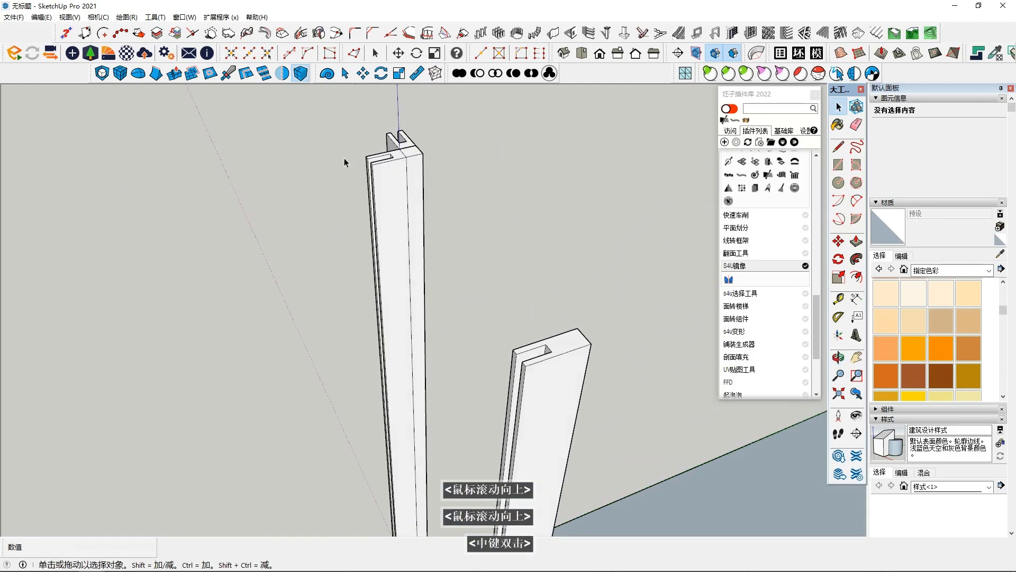
Step: Try to draw a rectangle bridging the tops of the corner post and the copied post
{"action": "left_click", "coordinate": [438, 173]}
{"action": "left_click", "coordinate": [839, 165]}
{"action": "left_click", "coordinate": [405, 157]}
{"action": "middle_click_drag", "start_coordinate": [406, 158], "coordinate": [624, 327]}
{"action": "left_click", "coordinate": [614, 320]}
{"action": "key", "text": "space"}
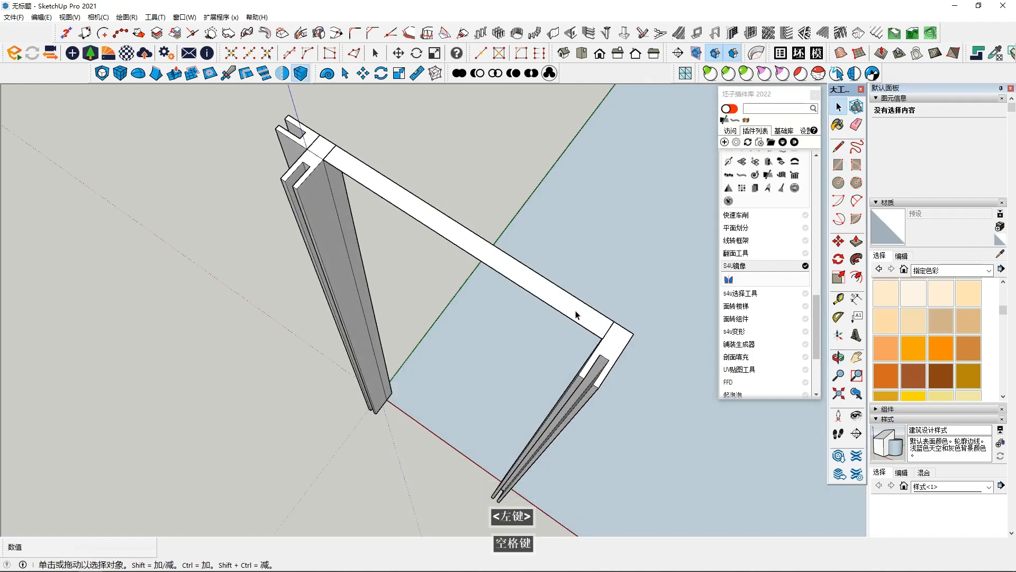
{"action": "middle_click_drag", "start_coordinate": [560, 279], "coordinate": [323, 167]}
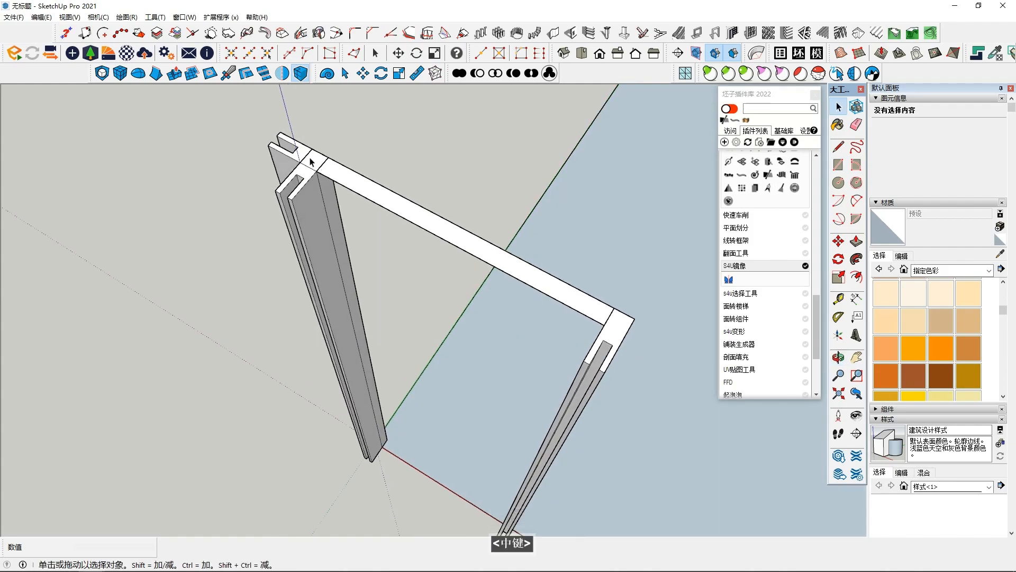
{"action": "key", "text": "ctrl+z"}
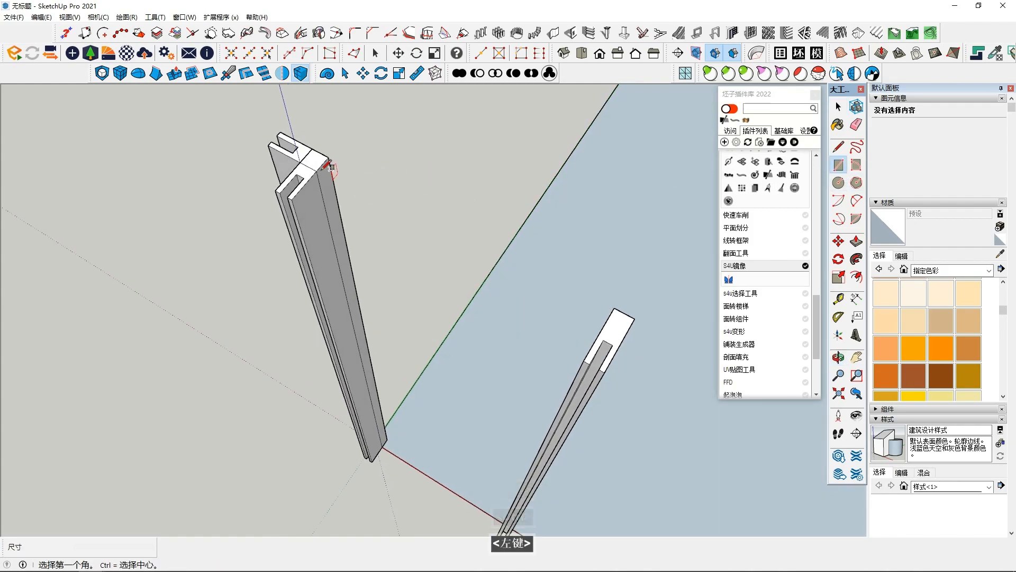
Step: Draw a rectangle between the corner post's top and the copied post's top and select its face
{"action": "left_click", "coordinate": [615, 309]}
{"action": "key", "text": "space"}
{"action": "left_click", "coordinate": [576, 300]}
Step: Extrude the bridging rectangle 3000 mm downward with Push/Pull to form a panel between the posts
{"action": "middle_click_drag", "start_coordinate": [575, 300], "coordinate": [645, 260]}
{"action": "left_click", "coordinate": [857, 242]}
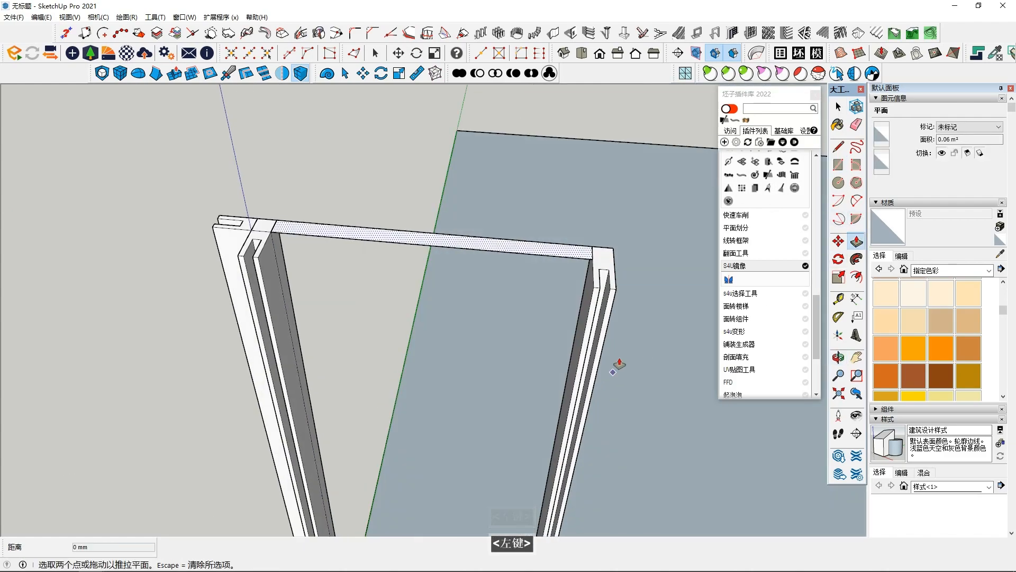
{"action": "middle_click", "coordinate": [613, 377]}
{"action": "left_click", "coordinate": [547, 211]}
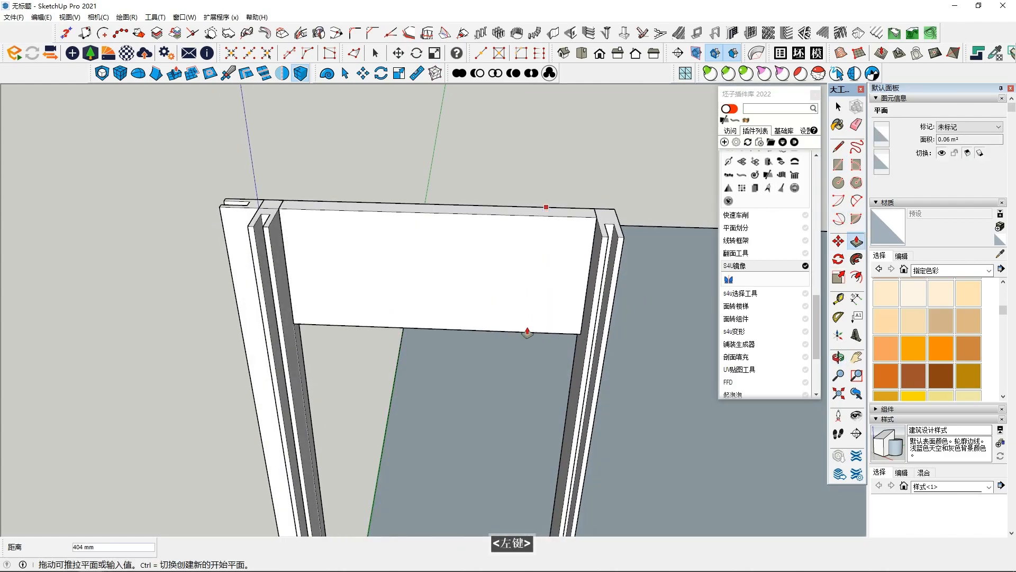
{"action": "scroll", "coordinate": [519, 422], "scroll_direction": "down", "scroll_amount": 2}
{"action": "middle_click_drag", "start_coordinate": [519, 422], "coordinate": [594, 452]}
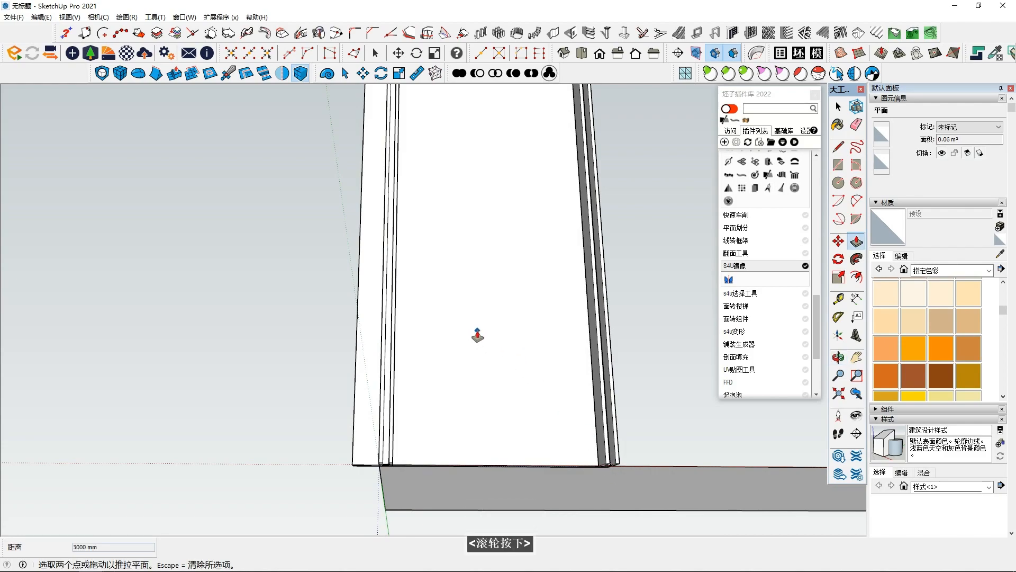
{"action": "key", "text": "space"}
Step: Offset the outline of the panel's front face inward to mark out the frame border
{"action": "left_click", "coordinate": [478, 325]}
{"action": "left_click", "coordinate": [565, 454]}
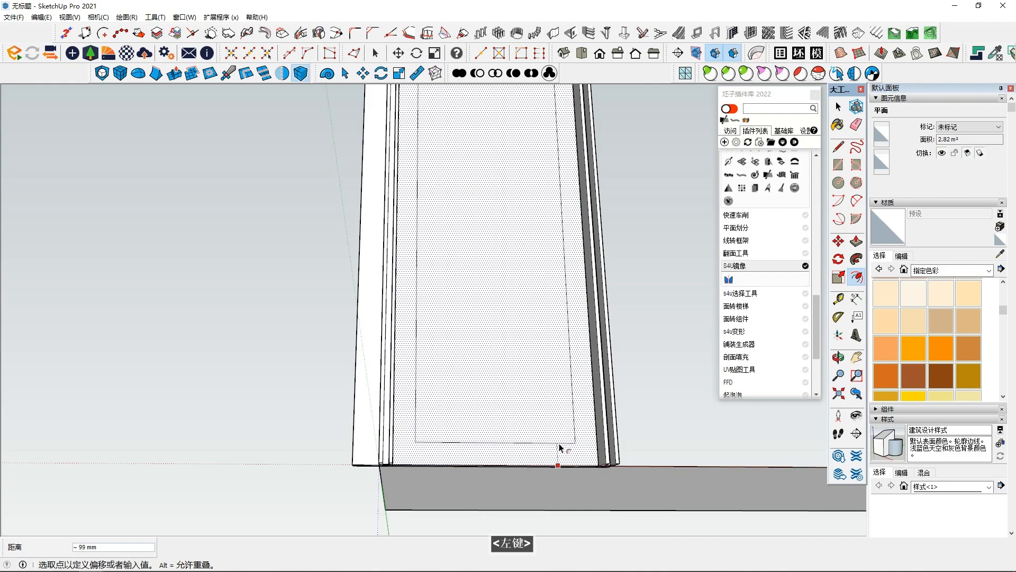
{"action": "left_click", "coordinate": [593, 458]}
{"action": "key", "text": "space"}
Step: Try to delete the inner face of the panel inside the offset outline
{"action": "left_click", "coordinate": [573, 412]}
{"action": "middle_click_drag", "start_coordinate": [574, 412], "coordinate": [576, 432]}
{"action": "key", "text": "Delete"}
{"action": "middle_click_drag", "start_coordinate": [548, 397], "coordinate": [626, 473]}
{"action": "middle_click_drag", "start_coordinate": [495, 312], "coordinate": [547, 356]}
{"action": "scroll", "coordinate": [546, 371], "scroll_direction": "up", "scroll_amount": 2}
{"action": "mouse_move", "coordinate": [461, 389]}
{"action": "middle_mouse_down"}
{"action": "mouse_move", "coordinate": [524, 411]}
{"action": "mouse_move", "coordinate": [570, 395]}
{"action": "mouse_move", "coordinate": [531, 302]}
{"action": "mouse_move", "coordinate": [635, 245]}
{"action": "mouse_move", "coordinate": [395, 370]}
{"action": "mouse_move", "coordinate": [171, 390]}
{"action": "mouse_move", "coordinate": [442, 398]}
{"action": "middle_mouse_up"}
{"action": "scroll", "coordinate": [525, 410], "scroll_direction": "up", "scroll_amount": 1}
{"action": "scroll", "coordinate": [570, 394], "scroll_direction": "up", "scroll_amount": 1}
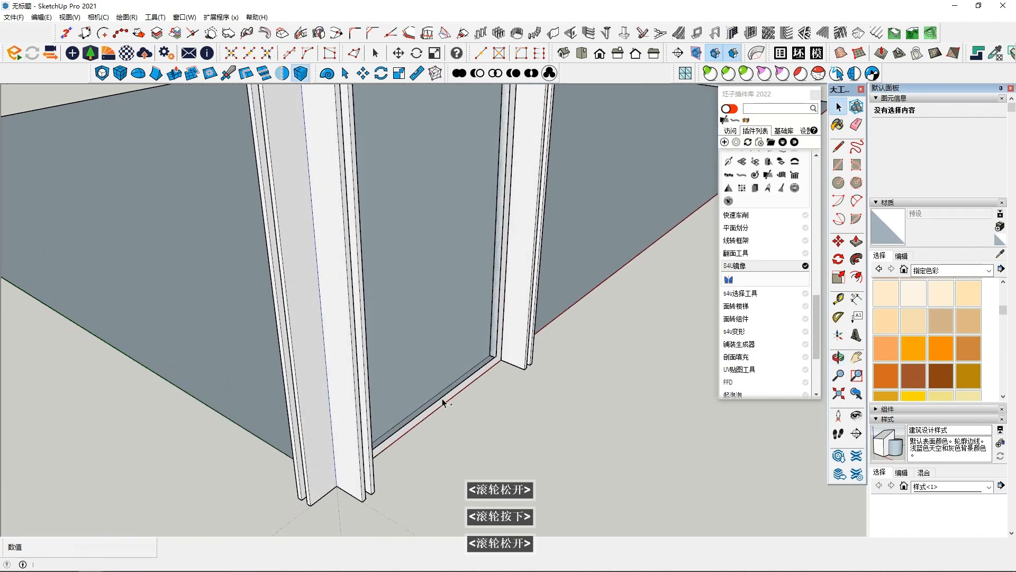
{"action": "key", "text": "ctrl+z"}
Step: Push the inner face through the panel's full thickness with Push/Pull to leave an open frame
{"action": "middle_click_drag", "start_coordinate": [491, 375], "coordinate": [479, 317]}
{"action": "double_click", "coordinate": [479, 313]}
{"action": "key", "text": "p"}
{"action": "left_click", "coordinate": [409, 285]}
{"action": "middle_click_drag", "start_coordinate": [211, 233], "coordinate": [588, 246]}
{"action": "middle_click_drag", "start_coordinate": [587, 160], "coordinate": [330, 374]}
{"action": "key", "text": "space"}
Step: Select the whole frame between the posts and make it a group
{"action": "double_click", "coordinate": [373, 397]}
{"action": "right_click", "coordinate": [374, 394]}
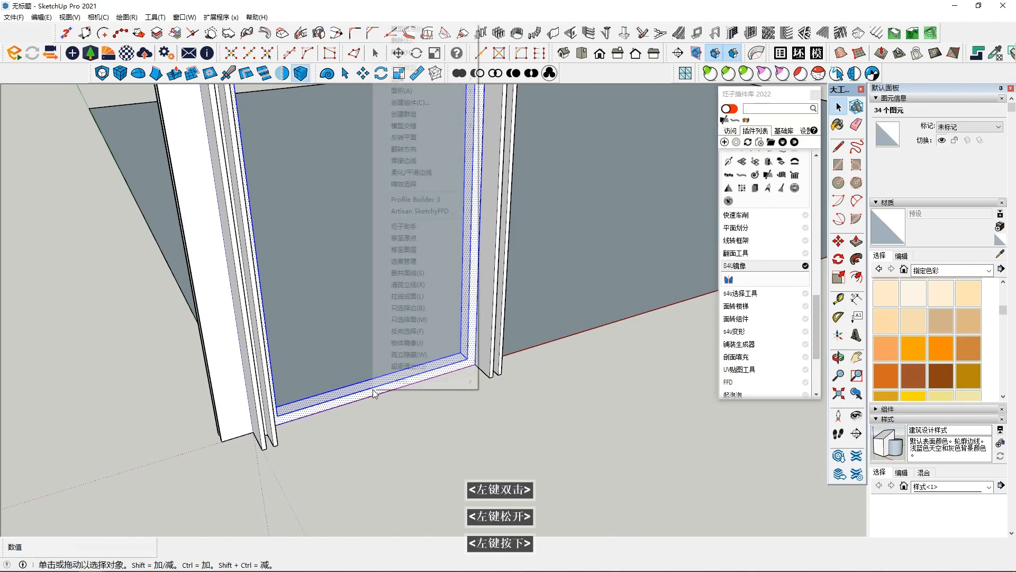
{"action": "left_click", "coordinate": [423, 116]}
{"action": "middle_click_drag", "start_coordinate": [422, 115], "coordinate": [331, 420]}
{"action": "scroll", "coordinate": [331, 420], "scroll_direction": "up", "scroll_amount": 1}
{"action": "middle_click", "coordinate": [331, 420]}
Step: Draw a rectangle covering the upper face of the frame's bottom member, inside the opening
{"action": "left_click", "coordinate": [838, 164]}
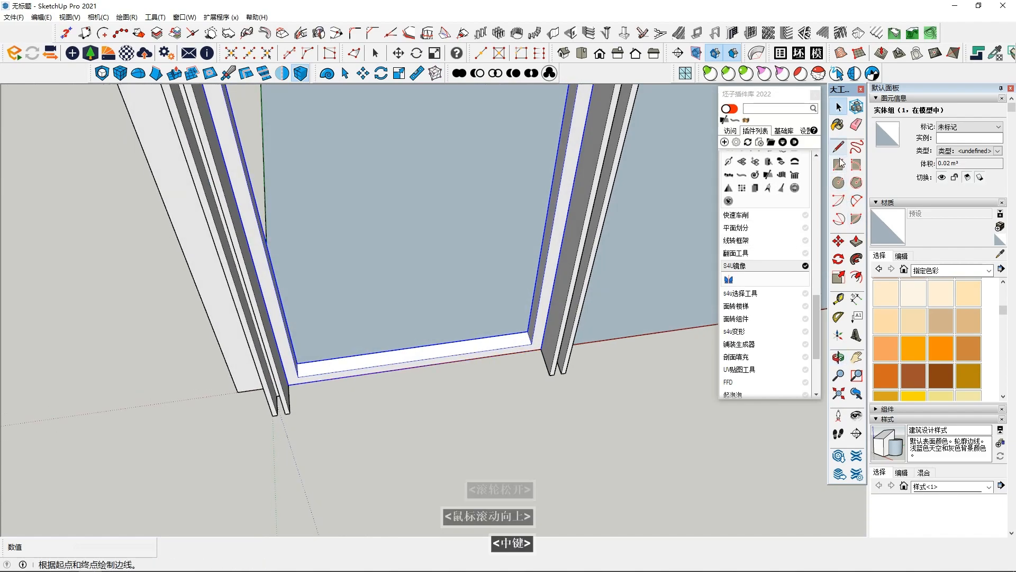
{"action": "scroll", "coordinate": [296, 353], "scroll_direction": "up", "scroll_amount": 3}
{"action": "key", "text": "space"}
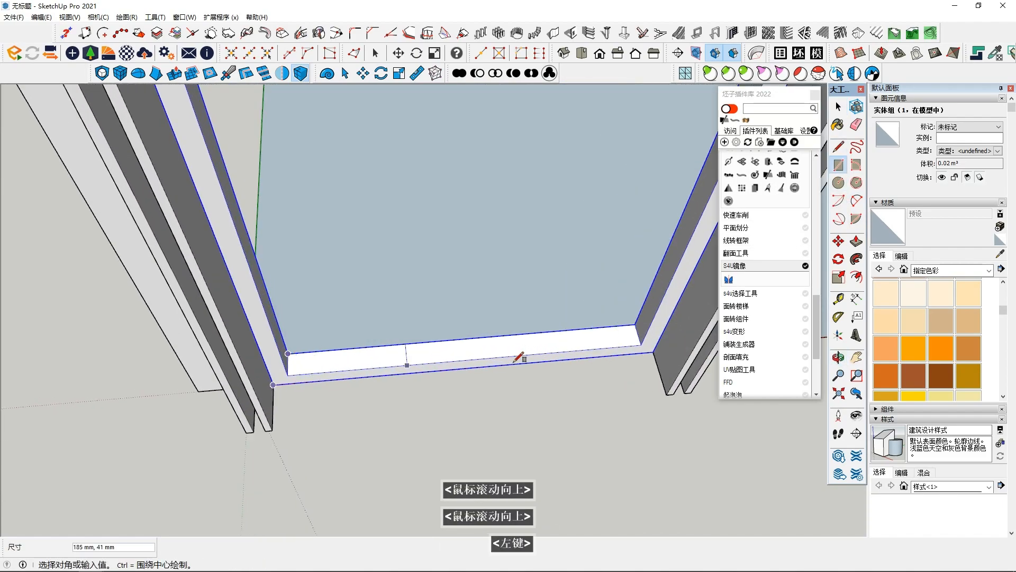
{"action": "double_click", "coordinate": [608, 359]}
{"action": "left_click", "coordinate": [608, 358]}
Step: Extrude the sill rectangle upward into a low strip with Push/Pull and select all of its geometry
{"action": "left_click", "coordinate": [856, 241]}
{"action": "key", "text": "Escape"}
{"action": "middle_click_drag", "start_coordinate": [612, 252], "coordinate": [608, 274]}
{"action": "left_click", "coordinate": [613, 330]}
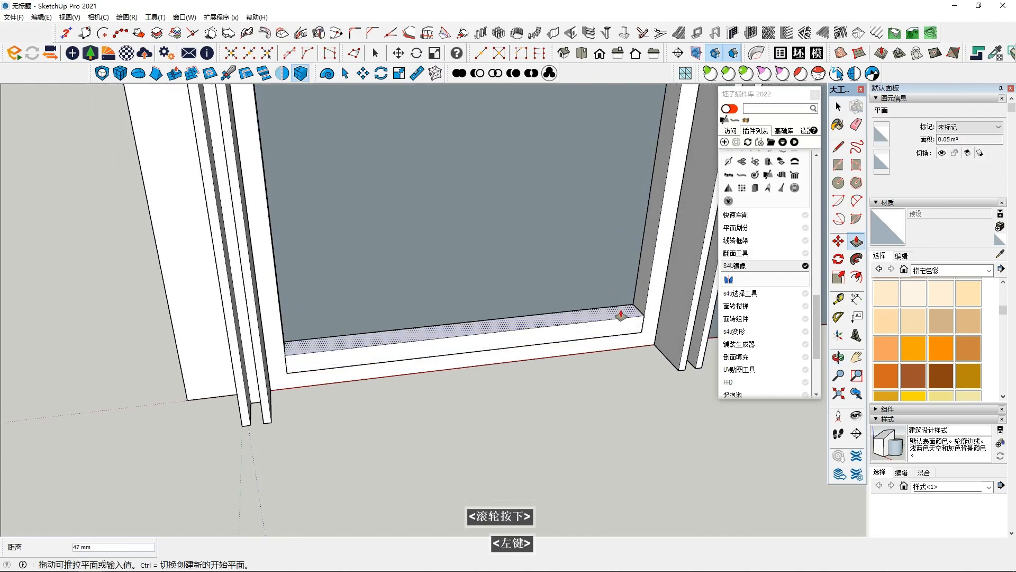
{"action": "left_click", "coordinate": [619, 320]}
{"action": "key", "text": "space"}
{"action": "triple_click", "coordinate": [596, 324]}
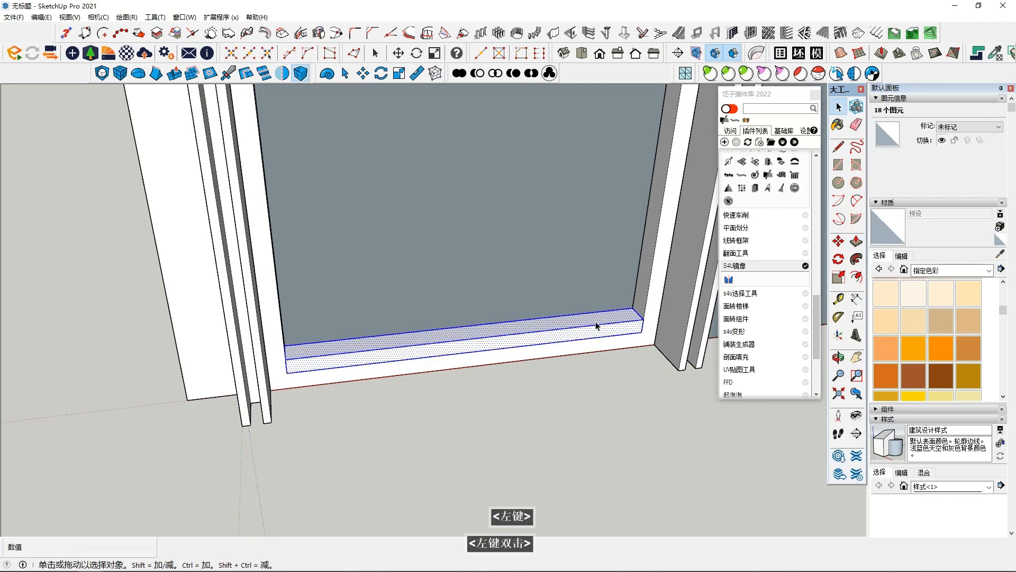
Step: Make the selected strip geometry inside the frame's bottom a group
{"action": "right_click", "coordinate": [596, 324]}
{"action": "left_click", "coordinate": [643, 297]}
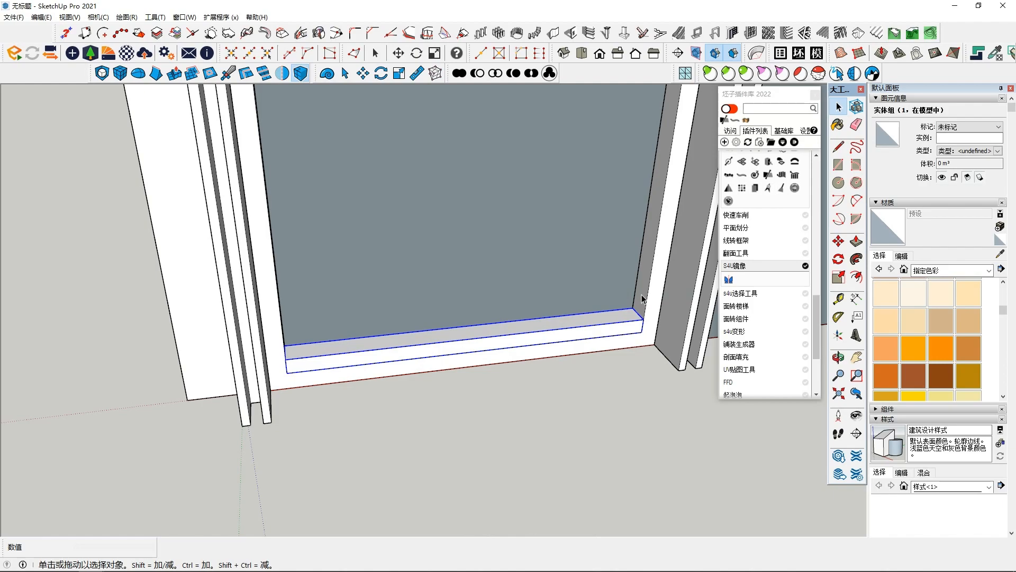
{"action": "scroll", "coordinate": [641, 299], "scroll_direction": "down", "scroll_amount": 3}
{"action": "middle_click_drag", "start_coordinate": [642, 299], "coordinate": [512, 438]}
{"action": "scroll", "coordinate": [608, 252], "scroll_direction": "down", "scroll_amount": 4}
{"action": "key", "text": "m"}
{"action": "left_click", "coordinate": [531, 430]}
{"action": "scroll", "coordinate": [527, 327], "scroll_direction": "down", "scroll_amount": 2}
{"action": "middle_click_drag", "start_coordinate": [512, 389], "coordinate": [513, 252]}
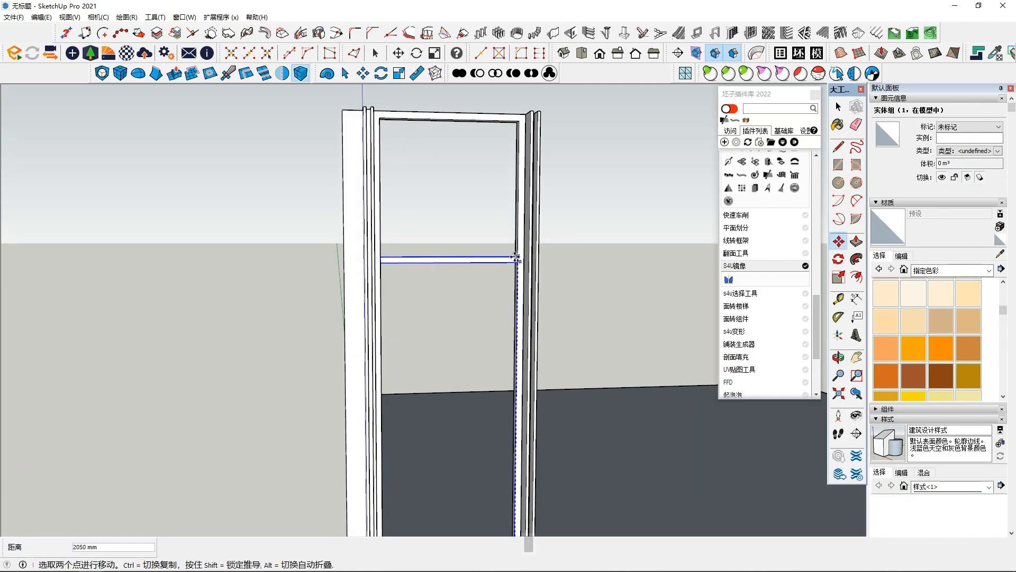
{"action": "middle_click_drag", "start_coordinate": [516, 258], "coordinate": [509, 200]}
{"action": "scroll", "coordinate": [496, 286], "scroll_direction": "down", "scroll_amount": 2}
{"action": "middle_click_drag", "start_coordinate": [495, 275], "coordinate": [487, 176]}
{"action": "scroll", "coordinate": [487, 176], "scroll_direction": "down", "scroll_amount": 1}
{"action": "scroll", "coordinate": [504, 153], "scroll_direction": "up", "scroll_amount": 2}
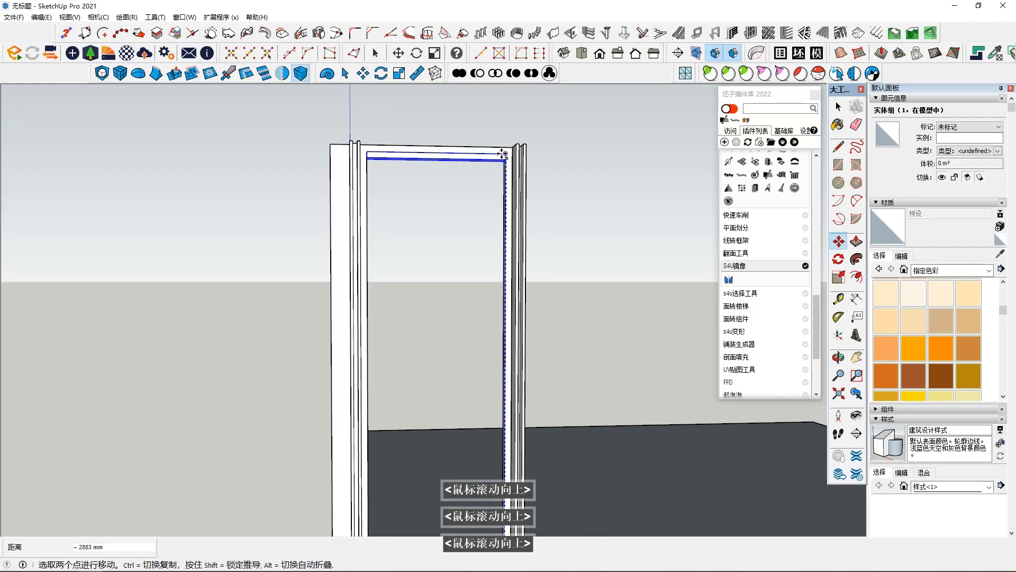
{"action": "key", "text": "Escape"}
{"action": "scroll", "coordinate": [501, 178], "scroll_direction": "down", "scroll_amount": 3}
{"action": "middle_click_drag", "start_coordinate": [500, 177], "coordinate": [501, 164]}
{"action": "middle_click_drag", "start_coordinate": [500, 260], "coordinate": [503, 373], "text": "shift"}
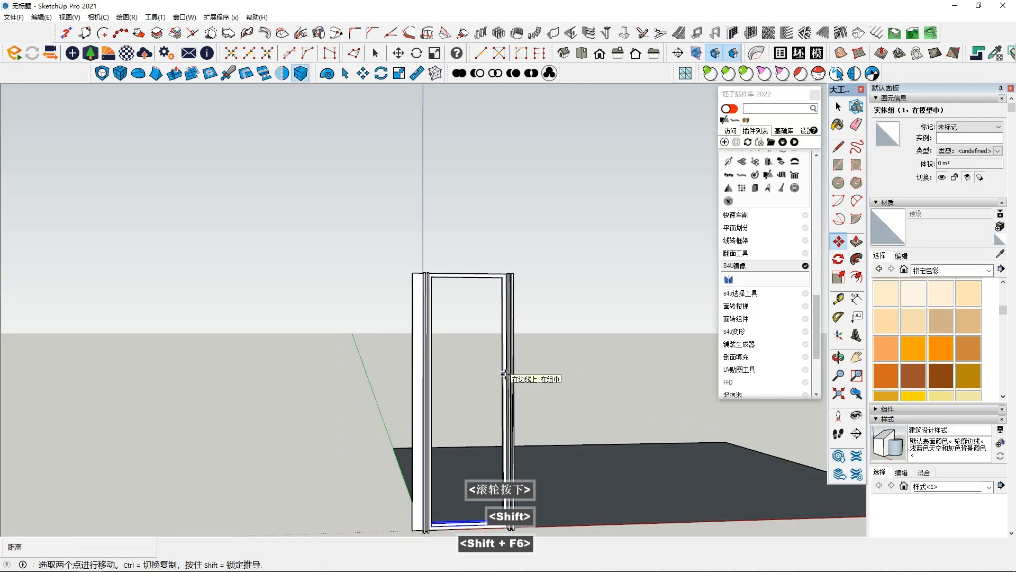
Step: Draw a vertical line along the frame opening's right inner edge, from its upper corner down to the lower corner
{"action": "key", "text": "space"}
{"action": "scroll", "coordinate": [590, 322], "scroll_direction": "up", "scroll_amount": 2}
{"action": "middle_click_drag", "start_coordinate": [583, 299], "coordinate": [637, 259], "text": "shift"}
{"action": "left_click", "coordinate": [838, 148]}
{"action": "middle_click_drag", "start_coordinate": [508, 275], "coordinate": [552, 244]}
{"action": "scroll", "coordinate": [552, 243], "scroll_direction": "up", "scroll_amount": 5}
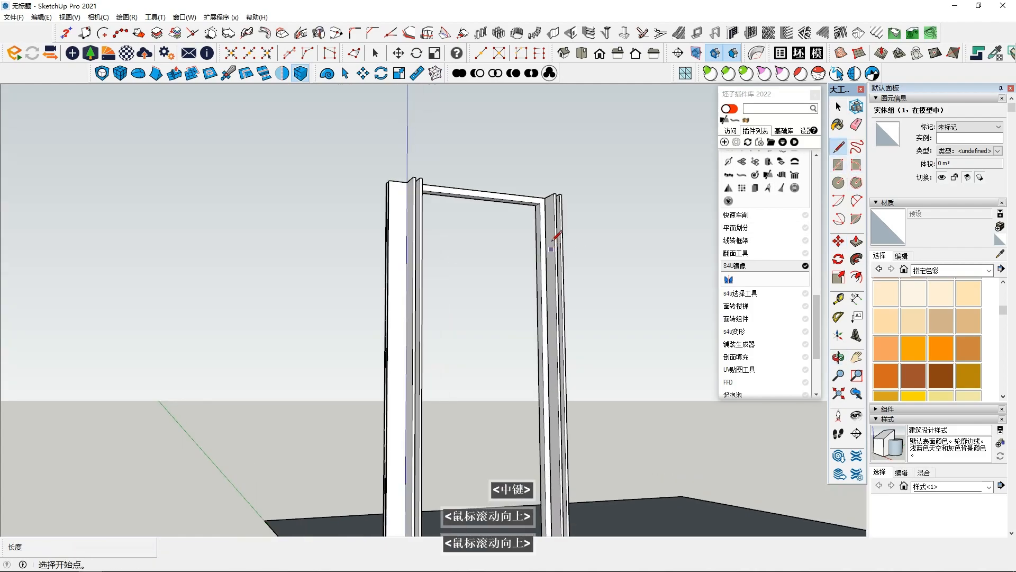
{"action": "left_click", "coordinate": [531, 180]}
{"action": "middle_click_drag", "start_coordinate": [533, 299], "coordinate": [498, 186], "text": "shift"}
{"action": "scroll", "coordinate": [497, 188], "scroll_direction": "down", "scroll_amount": 1, "text": "shift"}
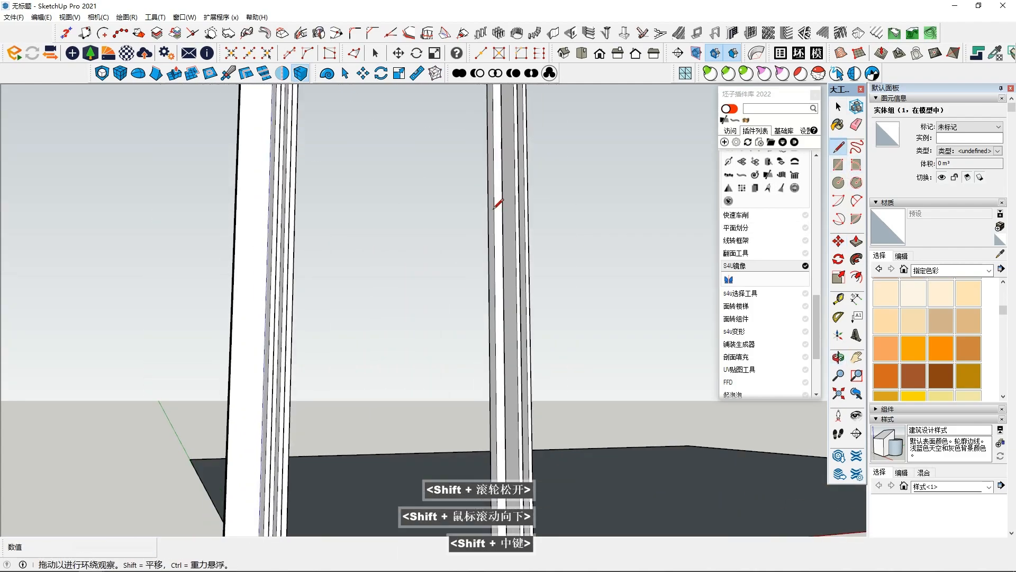
{"action": "middle_click_drag", "start_coordinate": [503, 352], "coordinate": [510, 255], "text": "shift"}
{"action": "scroll", "coordinate": [505, 400], "scroll_direction": "up", "scroll_amount": 3}
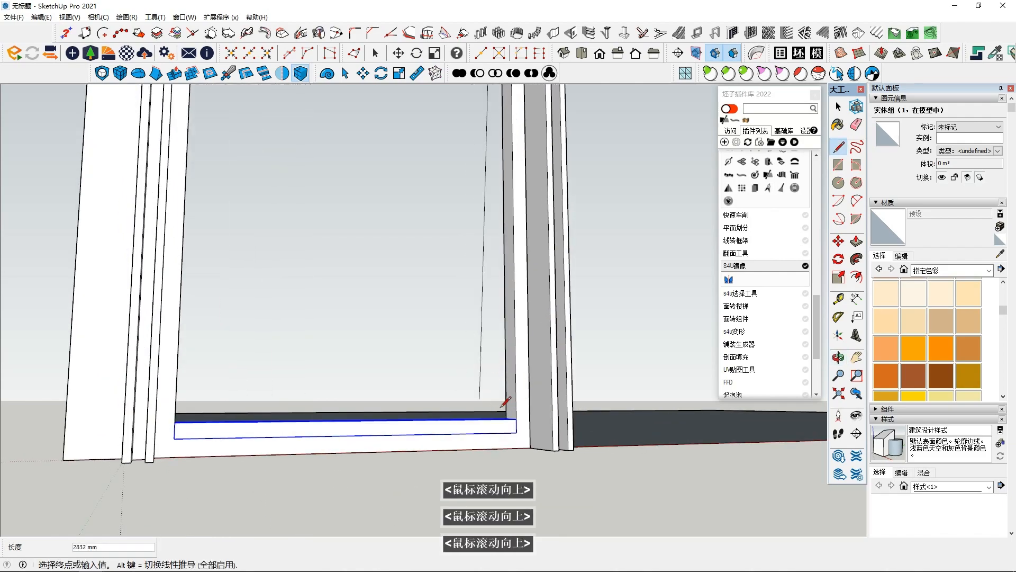
{"action": "left_click", "coordinate": [516, 432]}
{"action": "key", "text": "space"}
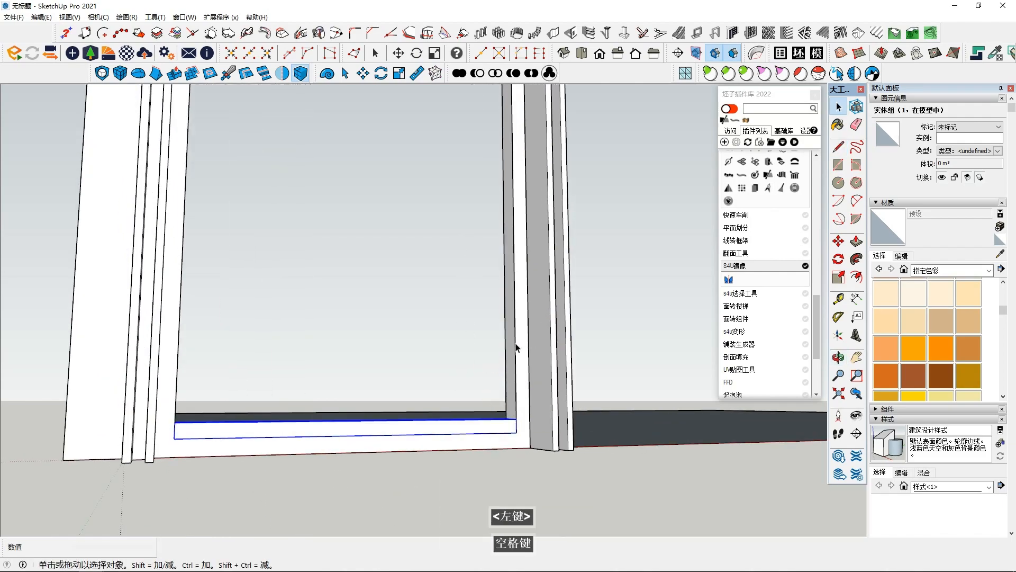
Step: Divide the vertical line along the opening's inner edge into 3 equal segments
{"action": "right_click", "coordinate": [516, 347]}
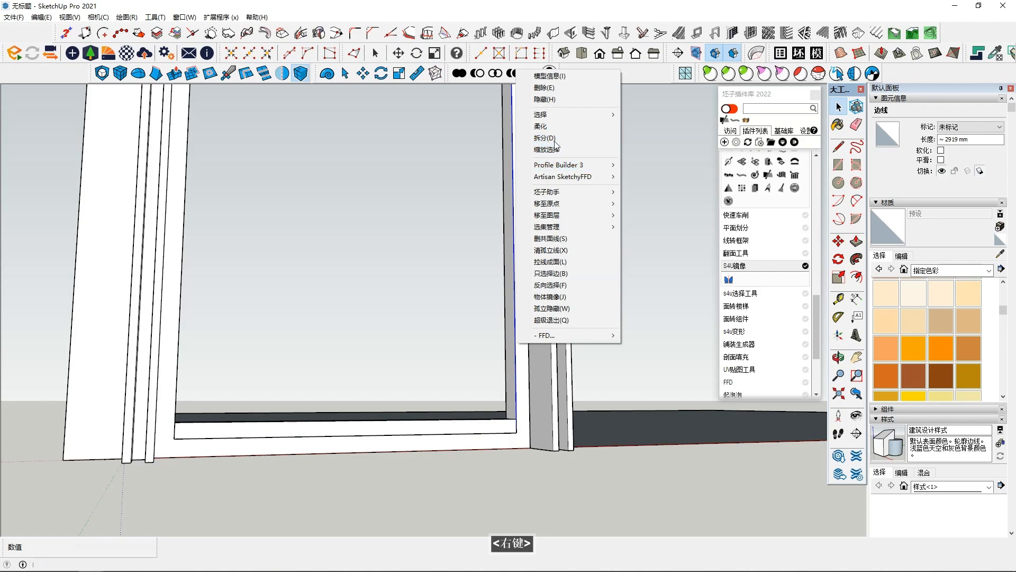
{"action": "left_click", "coordinate": [550, 139]}
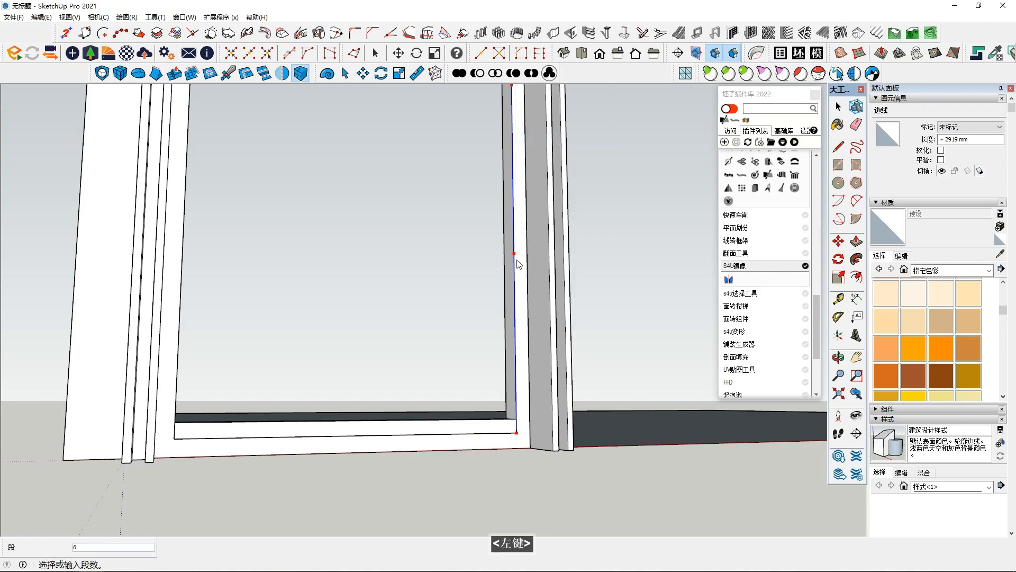
{"action": "scroll", "coordinate": [518, 264], "scroll_direction": "down", "scroll_amount": 3}
{"action": "middle_click_drag", "start_coordinate": [516, 265], "coordinate": [511, 312], "text": "shift"}
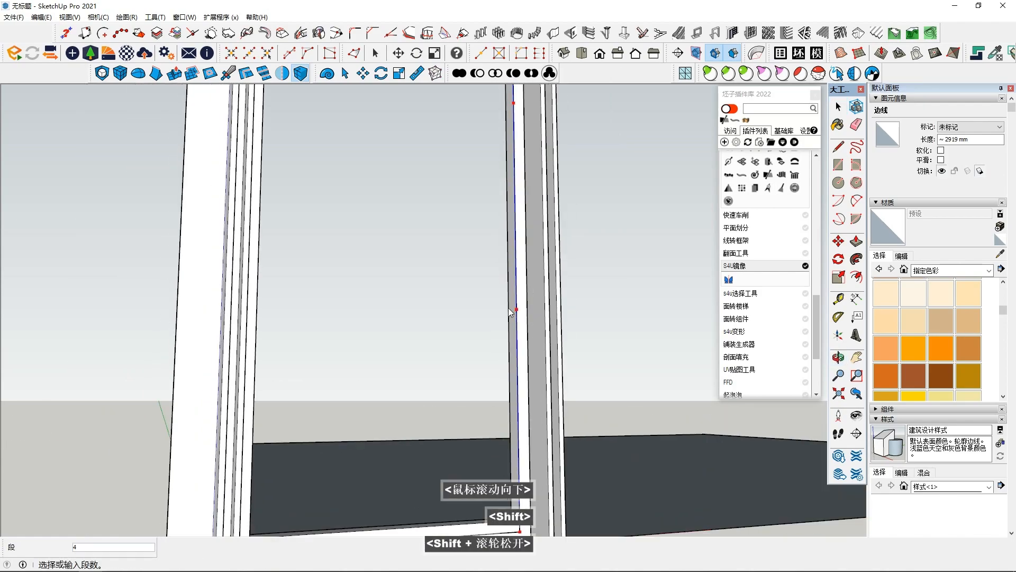
{"action": "left_click", "coordinate": [513, 271]}
{"action": "scroll", "coordinate": [506, 318], "scroll_direction": "down", "scroll_amount": 3}
{"action": "key", "text": "space"}
{"action": "left_click", "coordinate": [482, 382]}
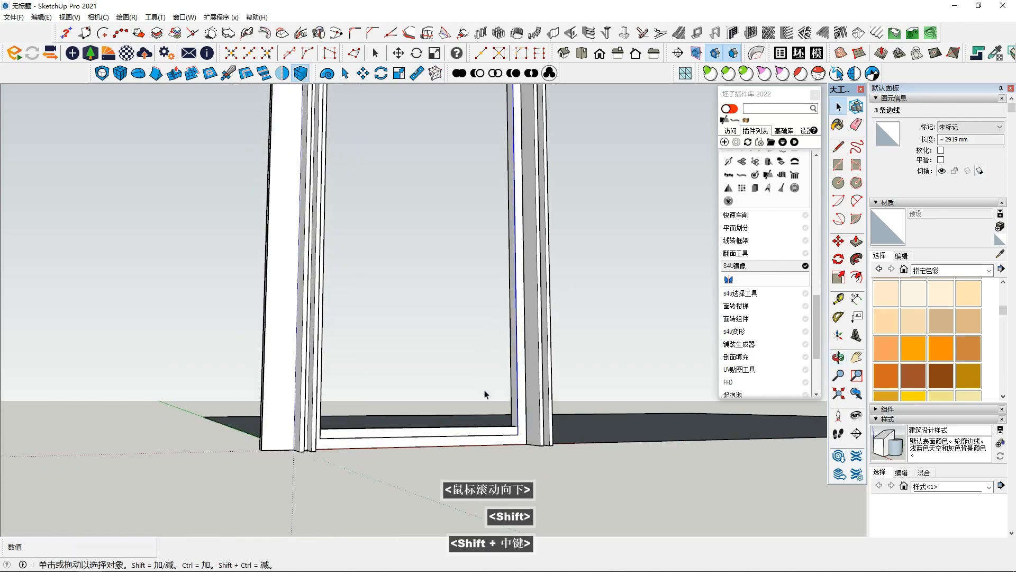
Step: Move the grouped strip vertically from the opening's bottom to the lower division point of the line
{"action": "left_click", "coordinate": [505, 426]}
{"action": "scroll", "coordinate": [505, 426], "scroll_direction": "up", "scroll_amount": 2}
{"action": "middle_click_drag", "start_coordinate": [504, 427], "coordinate": [506, 432]}
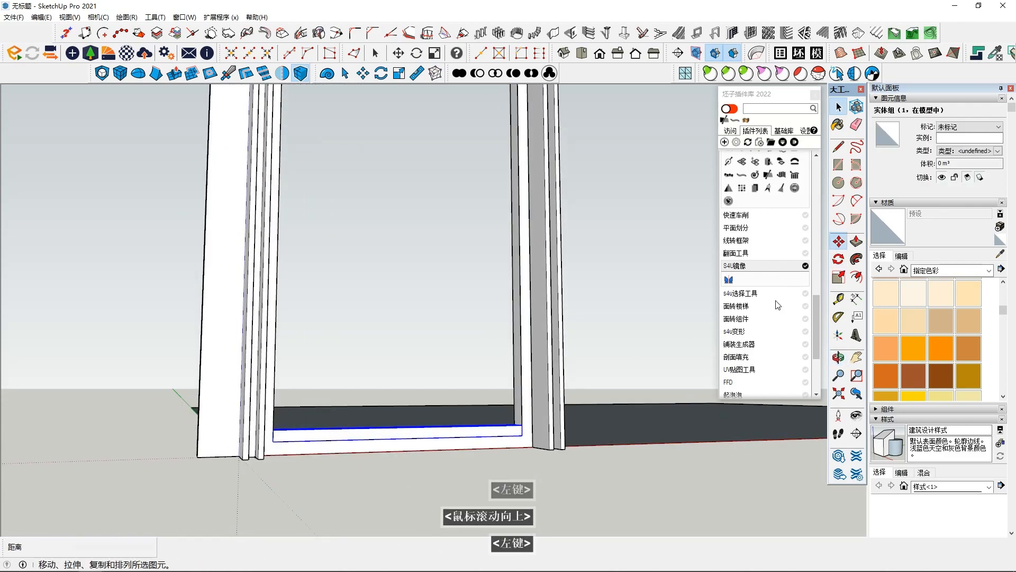
{"action": "scroll", "coordinate": [524, 433], "scroll_direction": "up", "scroll_amount": 3}
{"action": "left_click", "coordinate": [521, 431]}
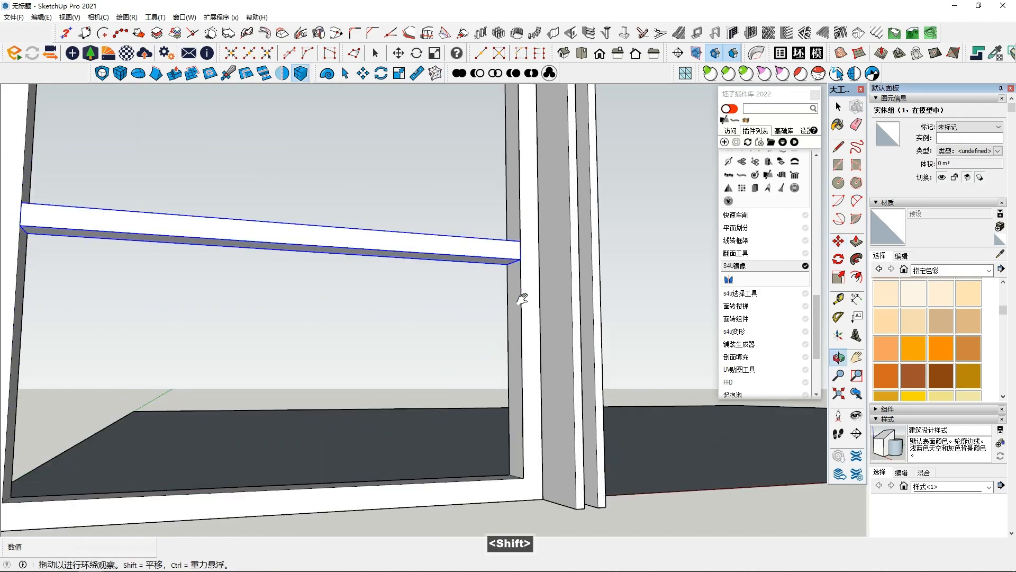
{"action": "middle_click_drag", "start_coordinate": [522, 279], "coordinate": [523, 331], "text": "shift"}
{"action": "scroll", "coordinate": [504, 336], "scroll_direction": "down", "scroll_amount": 5}
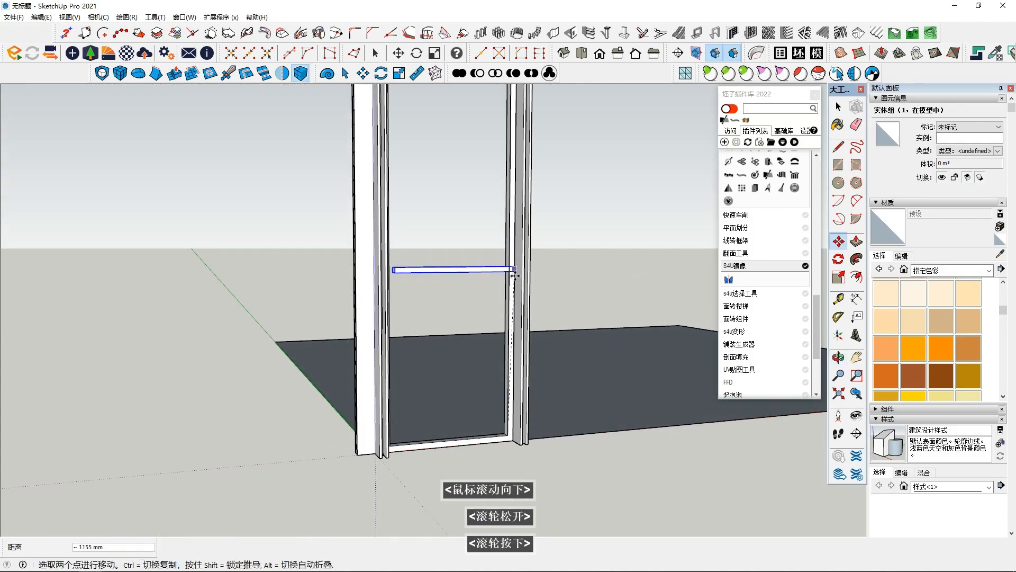
{"action": "key", "text": "Up"}
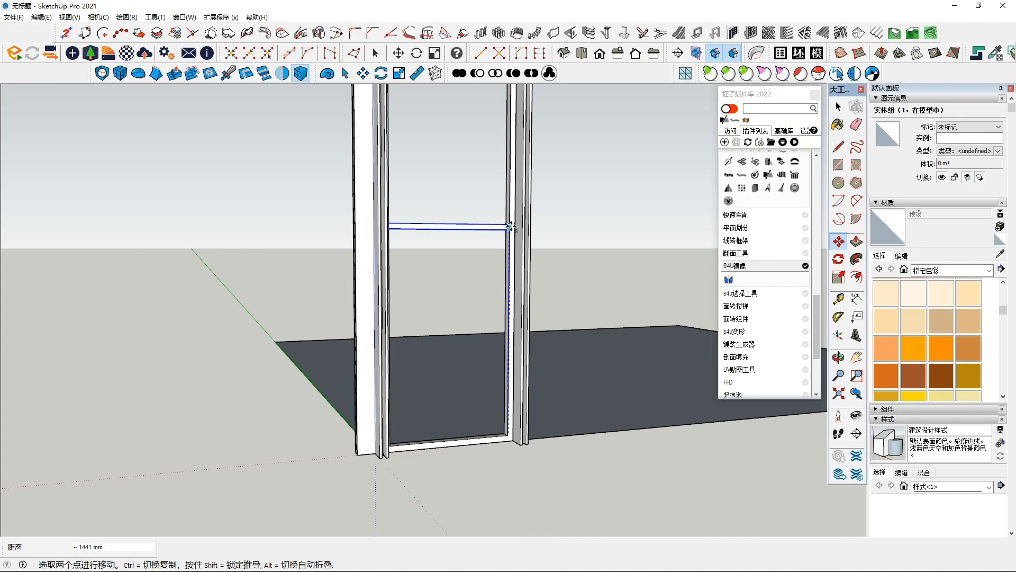
{"action": "scroll", "coordinate": [510, 227], "scroll_direction": "down", "scroll_amount": 3}
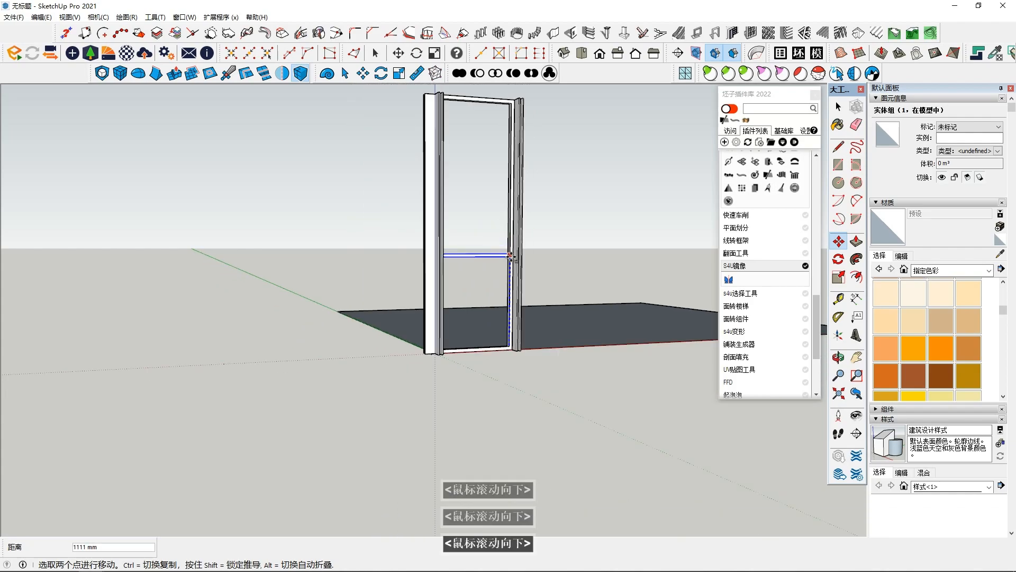
{"action": "key", "text": "ctrl"}
{"action": "left_click", "coordinate": [509, 266]}
Step: Copy the crossbar vertically to the upper division point, so two bars split the opening into thirds
{"action": "middle_click_drag", "start_coordinate": [509, 244], "coordinate": [511, 320], "text": "shift"}
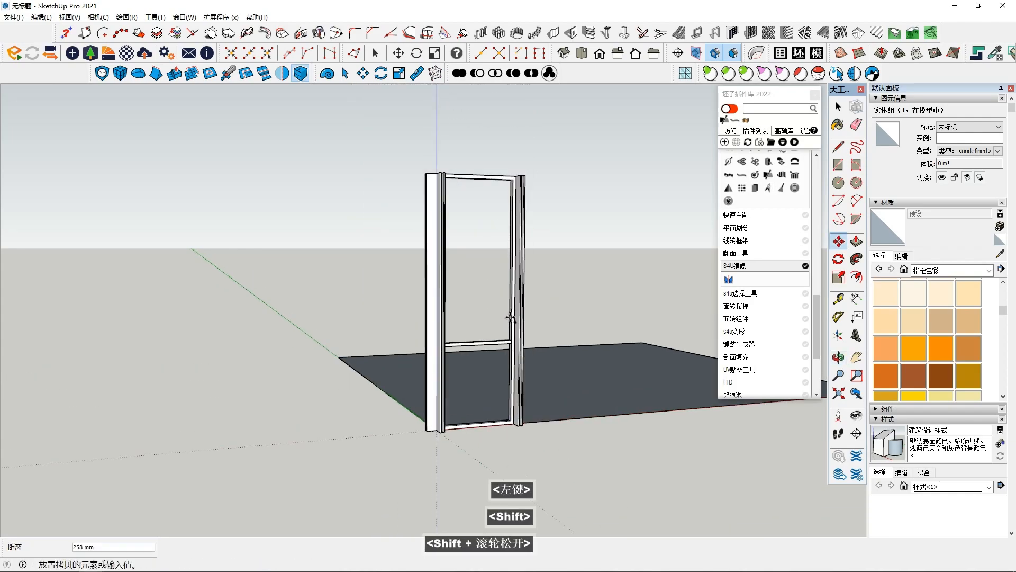
{"action": "key", "text": "Up"}
{"action": "scroll", "coordinate": [512, 264], "scroll_direction": "up", "scroll_amount": 2}
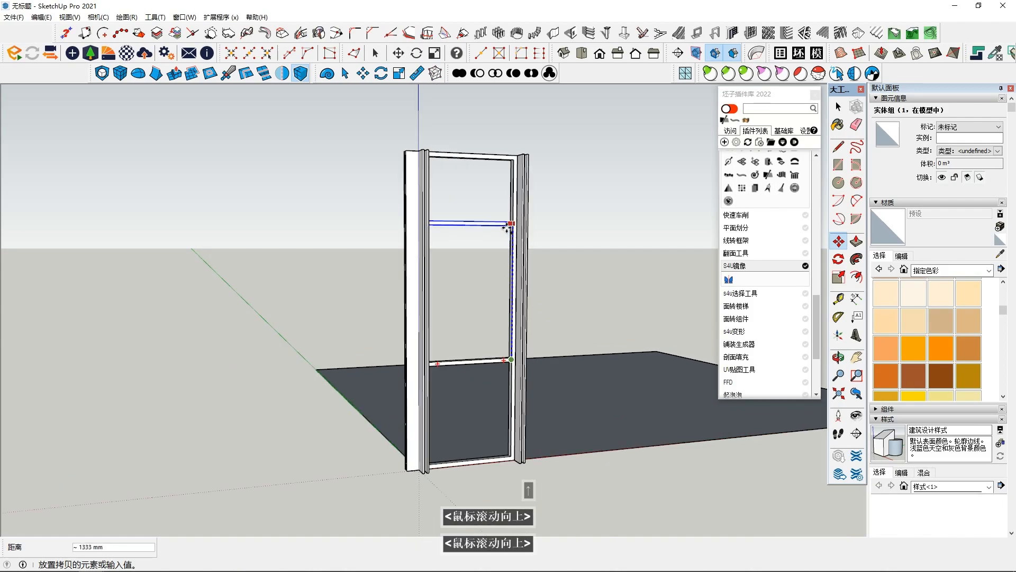
{"action": "left_click", "coordinate": [512, 260]}
{"action": "middle_click_drag", "start_coordinate": [424, 323], "coordinate": [440, 283]}
{"action": "scroll", "coordinate": [390, 357], "scroll_direction": "down", "scroll_amount": 2}
{"action": "scroll", "coordinate": [446, 350], "scroll_direction": "up", "scroll_amount": 2}
{"action": "middle_click_drag", "start_coordinate": [446, 350], "coordinate": [452, 398]}
{"action": "scroll", "coordinate": [447, 385], "scroll_direction": "down", "scroll_amount": 1}
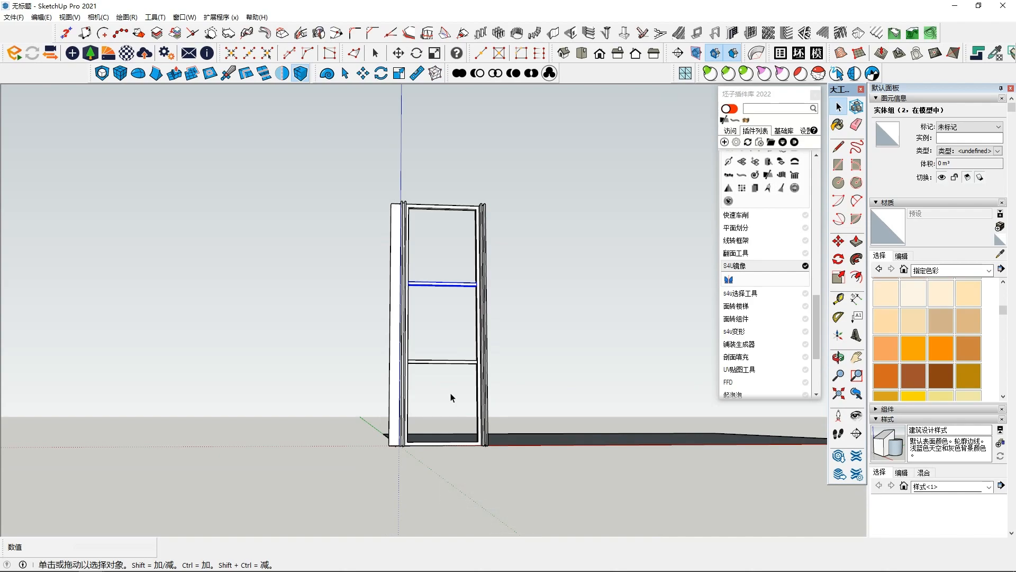
{"action": "scroll", "coordinate": [468, 369], "scroll_direction": "up", "scroll_amount": 5}
{"action": "key", "text": "space"}
{"action": "middle_click_drag", "start_coordinate": [540, 345], "coordinate": [593, 365], "text": "shift"}
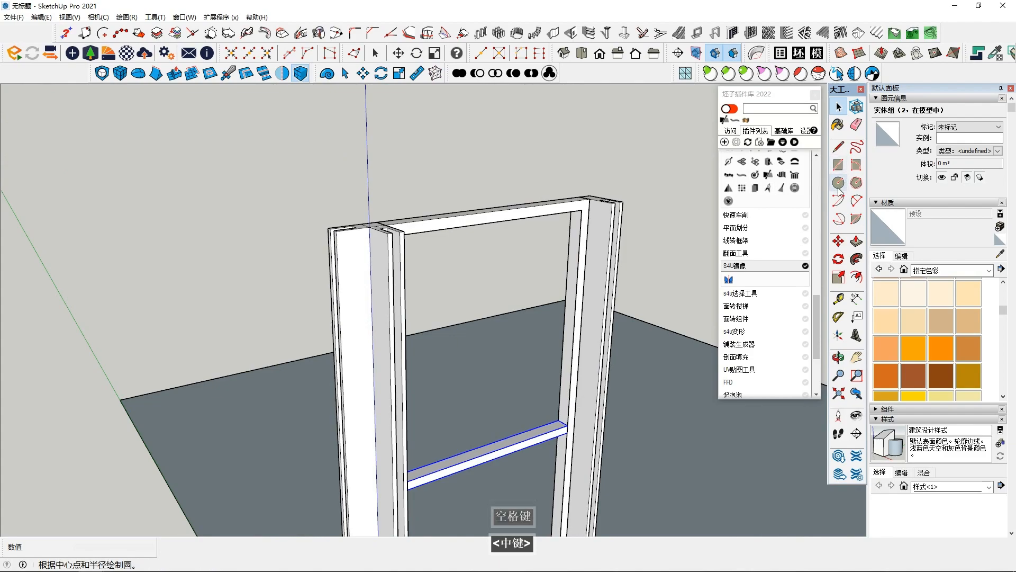
{"action": "left_click", "coordinate": [837, 164]}
{"action": "scroll", "coordinate": [571, 254], "scroll_direction": "down", "scroll_amount": 2}
{"action": "middle_click_drag", "start_coordinate": [571, 254], "coordinate": [533, 287], "text": "shift"}
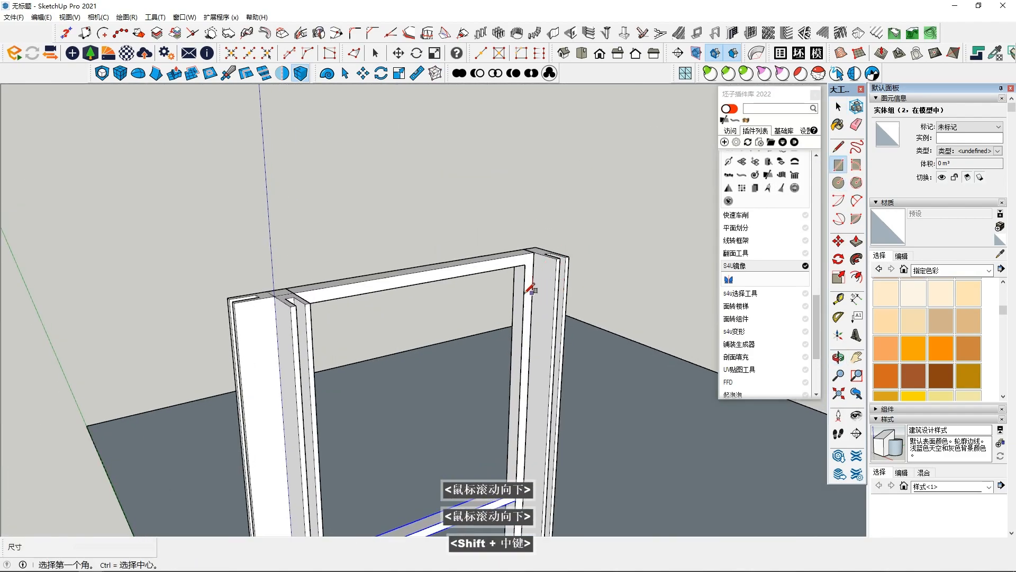
{"action": "scroll", "coordinate": [521, 290], "scroll_direction": "up", "scroll_amount": 3}
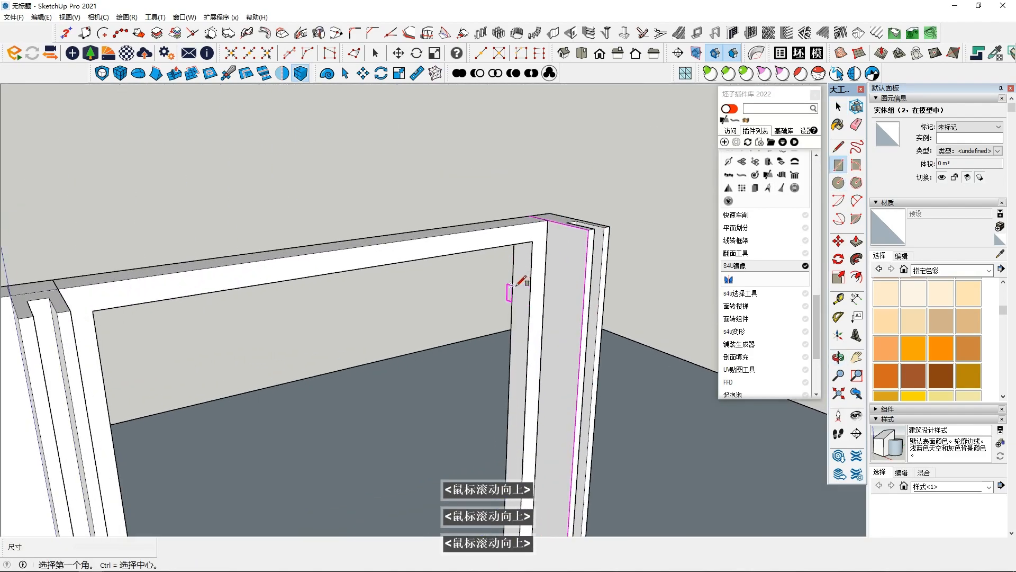
{"action": "left_click", "coordinate": [514, 285]}
{"action": "key", "text": "space"}
{"action": "left_click", "coordinate": [520, 304]}
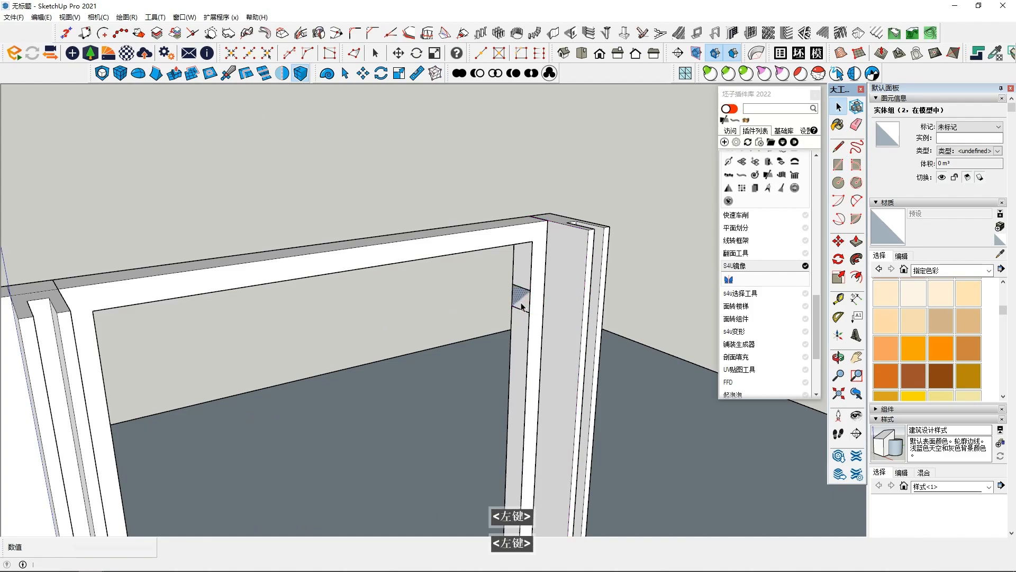
{"action": "scroll", "coordinate": [520, 305], "scroll_direction": "up", "scroll_amount": 1}
{"action": "key", "text": "s"}
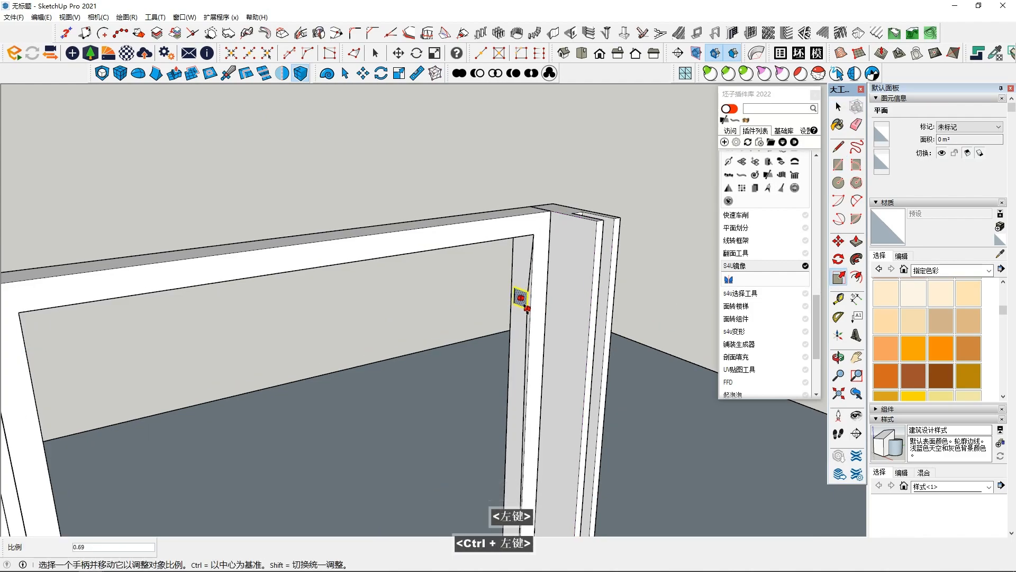
{"action": "key", "text": "ctrl+z"}
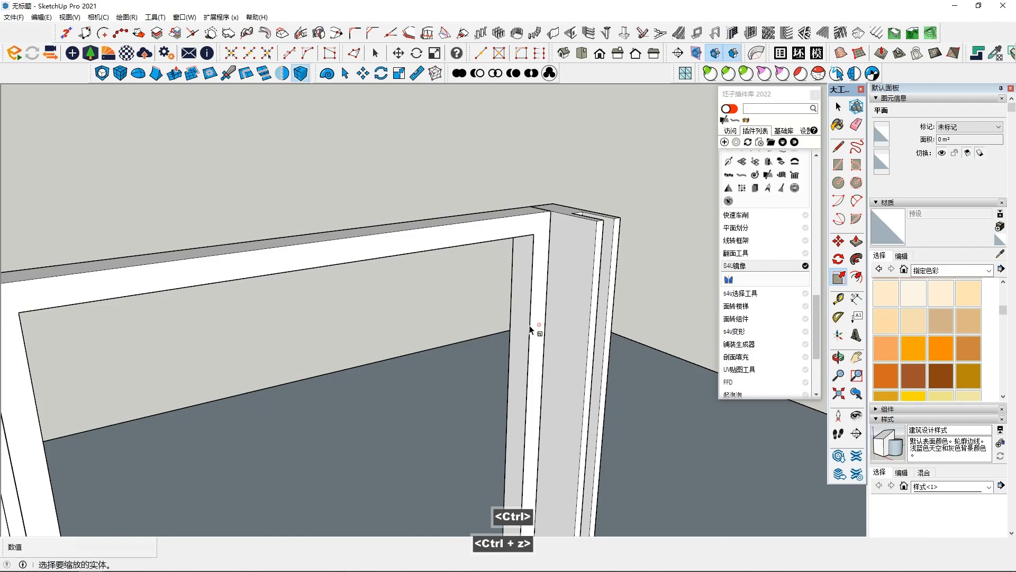
{"action": "double_click", "coordinate": [533, 330]}
{"action": "key", "text": "Delete"}
Step: Draw a rectangle about 60 × 49 mm across the right stile's inner face, a little below the frame's top member
{"action": "left_click", "coordinate": [838, 165]}
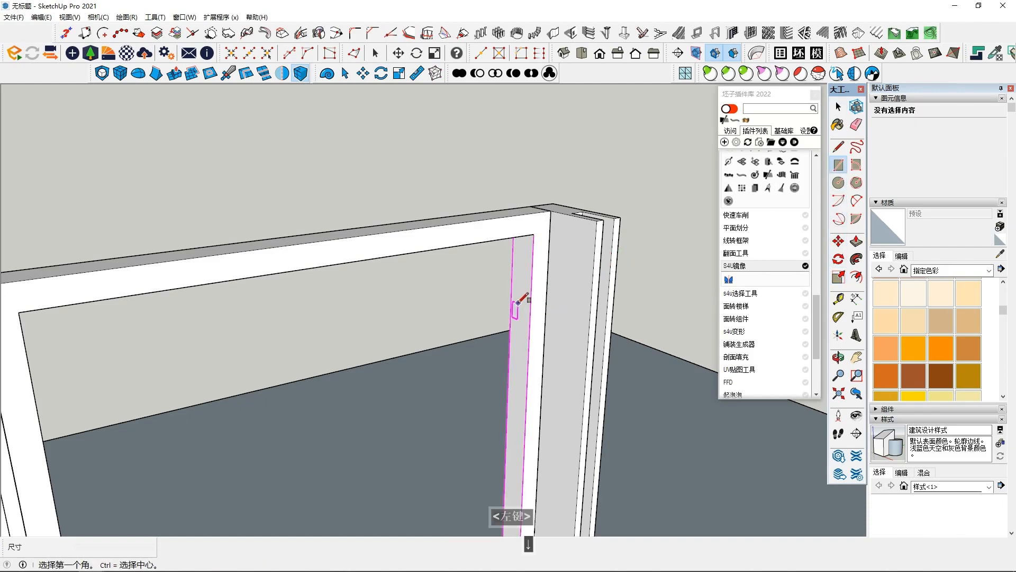
{"action": "left_click_drag", "start_coordinate": [511, 276], "coordinate": [530, 307]}
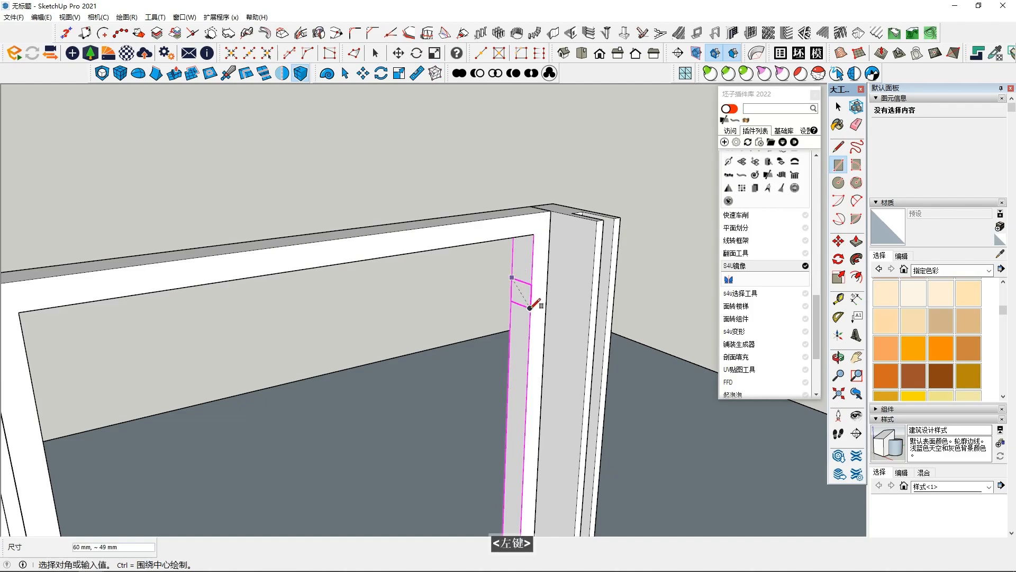
{"action": "left_click", "coordinate": [532, 307]}
Step: Scale the small rectangle on the stile's inner face about its centre to roughly 0.72
{"action": "key", "text": "space"}
{"action": "double_click", "coordinate": [521, 294]}
{"action": "scroll", "coordinate": [521, 294], "scroll_direction": "up", "scroll_amount": 2}
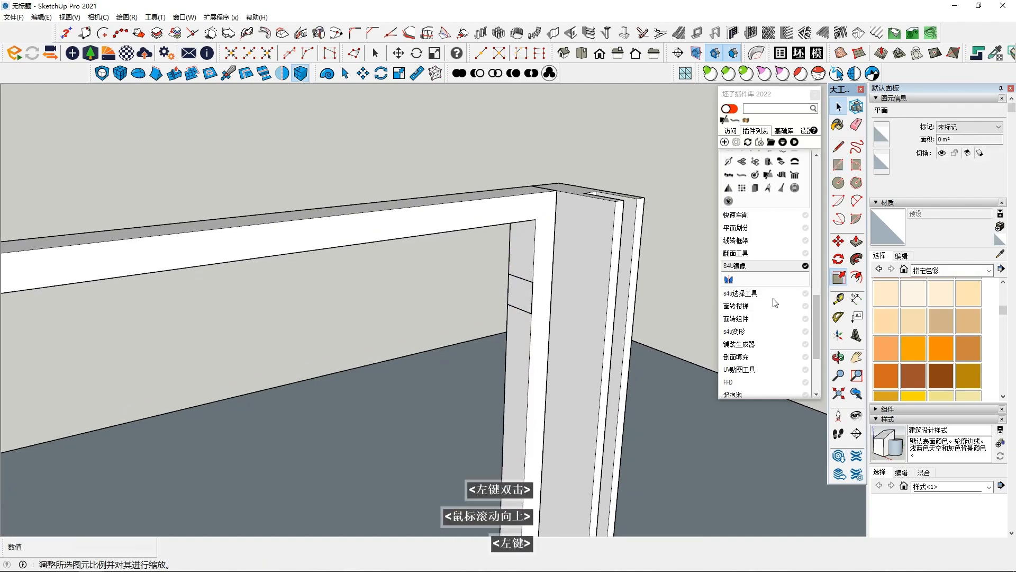
{"action": "left_click", "coordinate": [838, 276]}
{"action": "left_click", "coordinate": [528, 307], "text": "ctrl"}
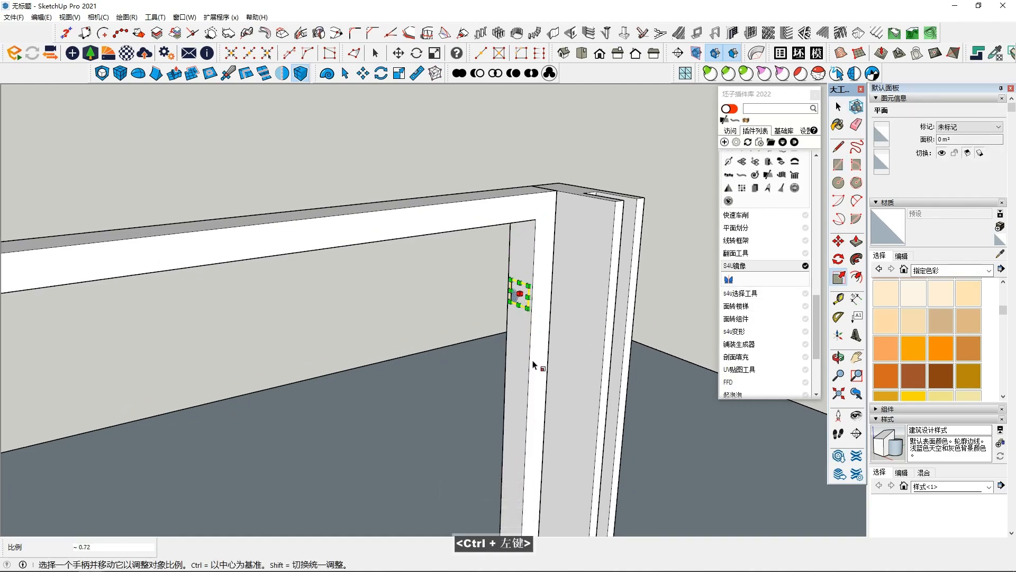
{"action": "key", "text": "space"}
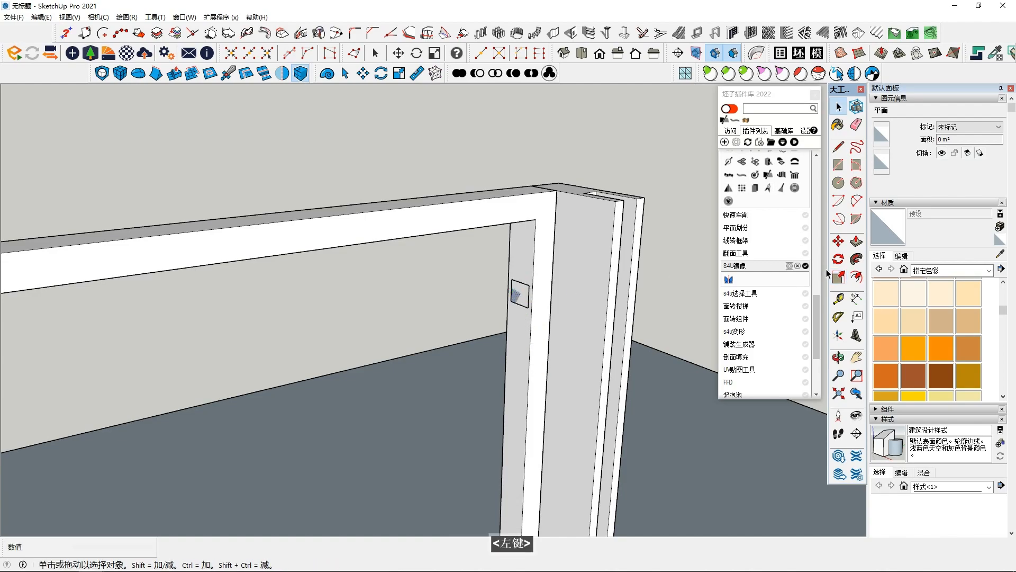
Step: Extrude the scaled rectangle with Push/Pull across the opening to the opposite stile, forming a thin horizontal bar
{"action": "left_click", "coordinate": [518, 295]}
{"action": "scroll", "coordinate": [181, 389], "scroll_direction": "down", "scroll_amount": 3}
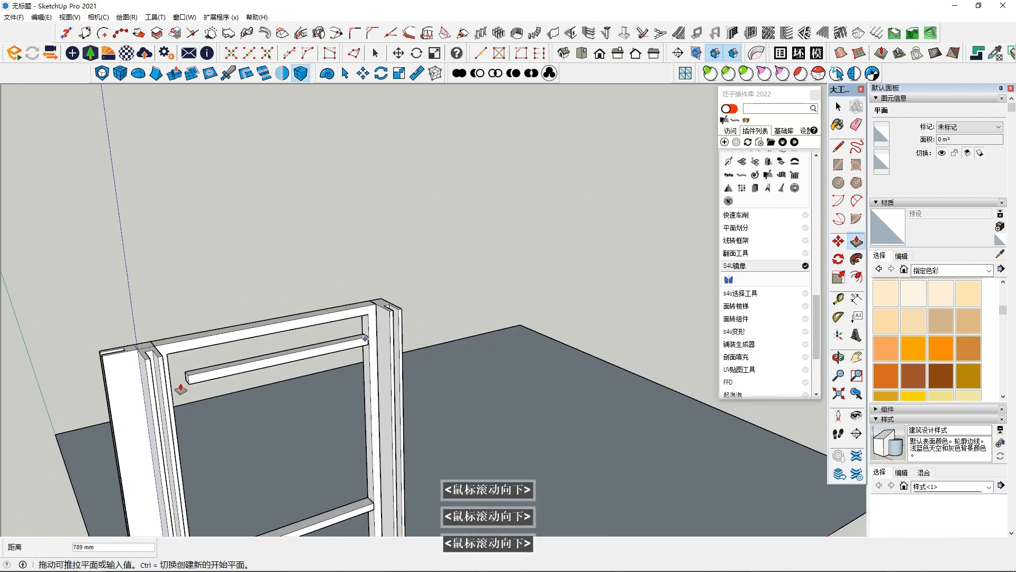
{"action": "mouse_move", "coordinate": [167, 390]}
{"action": "middle_mouse_down"}
{"action": "mouse_move", "coordinate": [118, 356]}
{"action": "mouse_move", "coordinate": [182, 351]}
{"action": "mouse_move", "coordinate": [177, 387]}
{"action": "middle_mouse_up"}
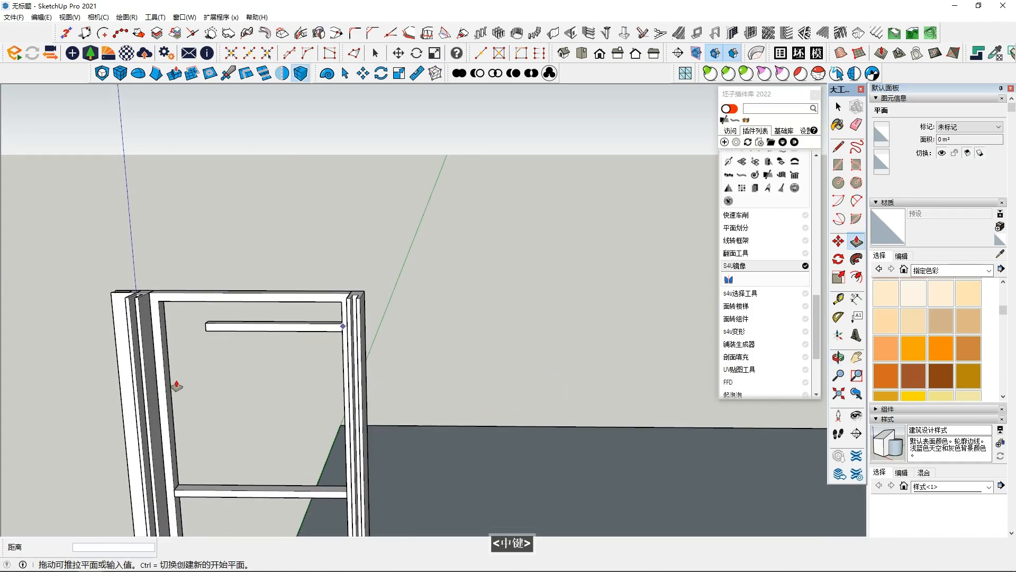
{"action": "left_click", "coordinate": [165, 373]}
Step: Select all geometry of the thin horizontal bar and make it a group
{"action": "key", "text": "space"}
{"action": "triple_click", "coordinate": [264, 328]}
{"action": "right_click", "coordinate": [265, 328]}
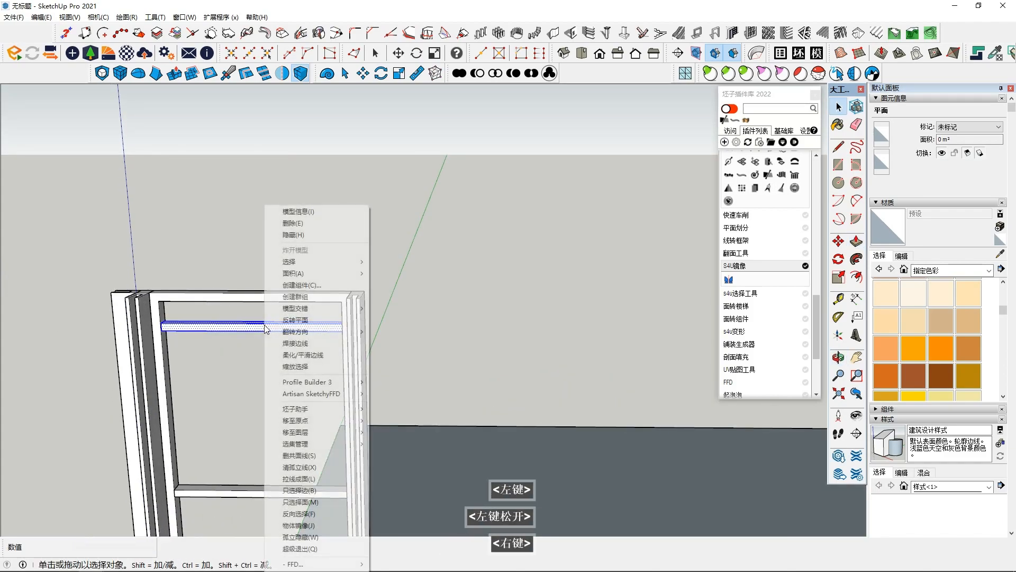
{"action": "left_click", "coordinate": [288, 298]}
Step: Move the thin horizontal bar straight up about 78 mm, close to the frame's top member
{"action": "middle_click_drag", "start_coordinate": [336, 367], "coordinate": [373, 361]}
{"action": "mouse_move", "coordinate": [373, 361]}
{"action": "middle_mouse_down"}
{"action": "mouse_move", "coordinate": [424, 336]}
{"action": "mouse_move", "coordinate": [411, 347]}
{"action": "mouse_move", "coordinate": [427, 348]}
{"action": "mouse_move", "coordinate": [373, 341]}
{"action": "middle_mouse_up"}
{"action": "scroll", "coordinate": [408, 337], "scroll_direction": "up", "scroll_amount": 2}
{"action": "scroll", "coordinate": [376, 336], "scroll_direction": "up", "scroll_amount": 4}
{"action": "left_click", "coordinate": [439, 329]}
{"action": "key", "text": "Up"}
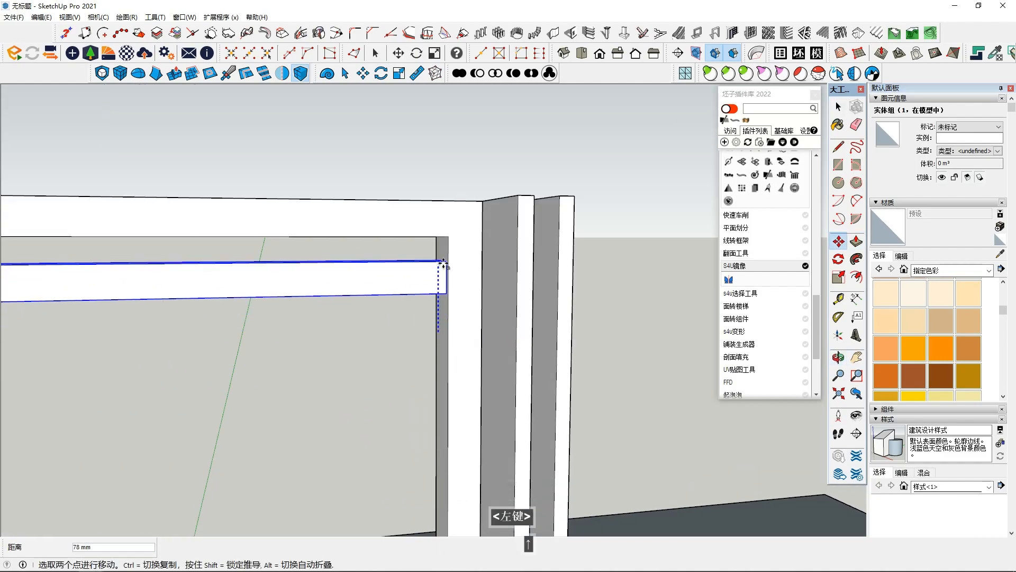
{"action": "left_click", "coordinate": [442, 268]}
Step: Copy the thin bar straight down about 847 mm to just above the upper crossbar and divide the distance into 10 equal spacings
{"action": "left_click", "coordinate": [446, 291]}
{"action": "middle_click_drag", "start_coordinate": [438, 360], "coordinate": [433, 254], "text": "shift"}
{"action": "scroll", "coordinate": [430, 288], "scroll_direction": "down", "scroll_amount": 4, "text": "shift"}
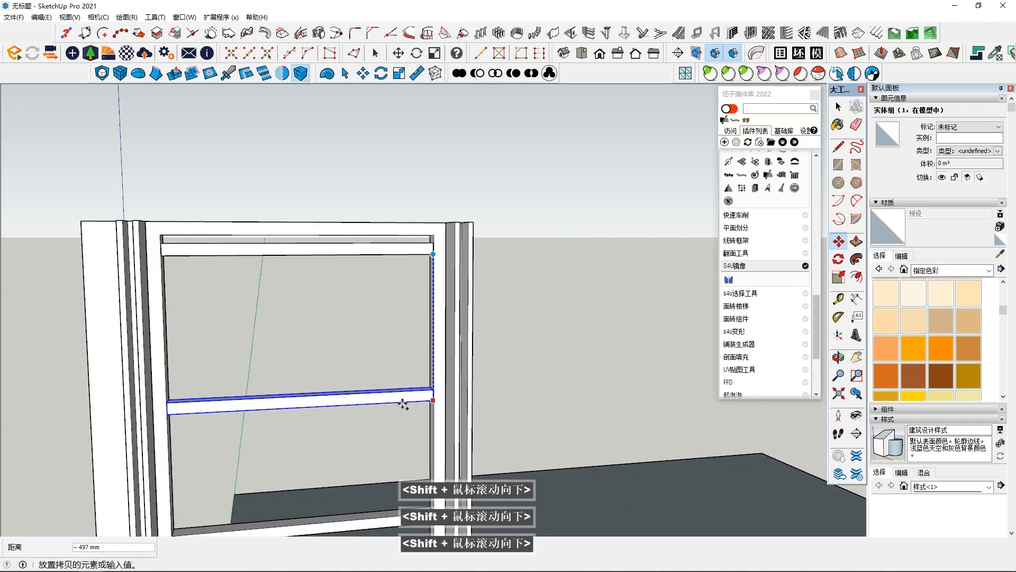
{"action": "scroll", "coordinate": [406, 404], "scroll_direction": "down", "scroll_amount": 1}
{"action": "middle_click_drag", "start_coordinate": [408, 403], "coordinate": [447, 351], "text": "shift"}
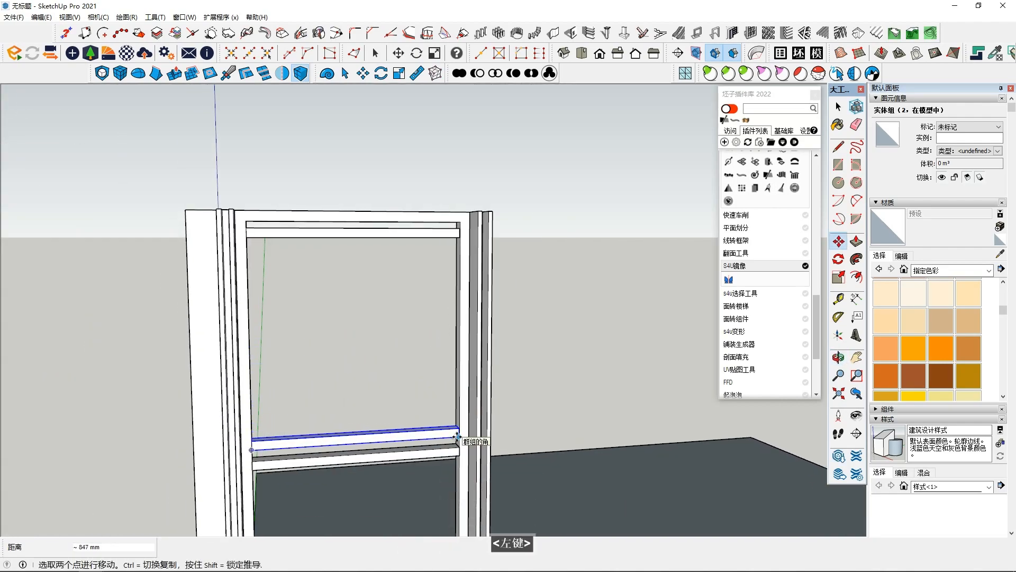
{"action": "key", "text": "Return"}
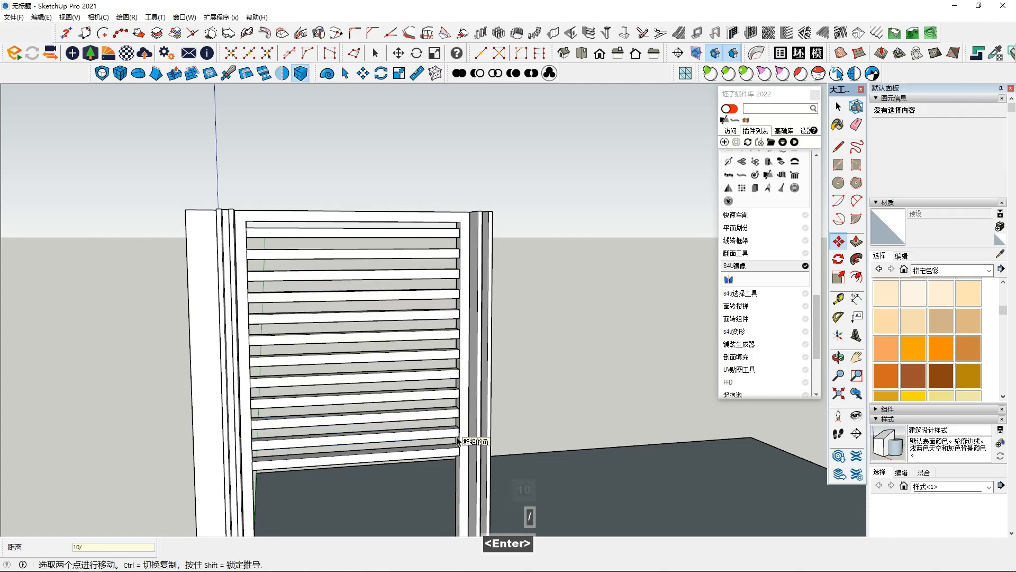
Step: Select all eleven thin bars in the panel's upper opening and make them one group
{"action": "scroll", "coordinate": [417, 404], "scroll_direction": "down", "scroll_amount": 3}
{"action": "middle_click", "coordinate": [362, 337]}
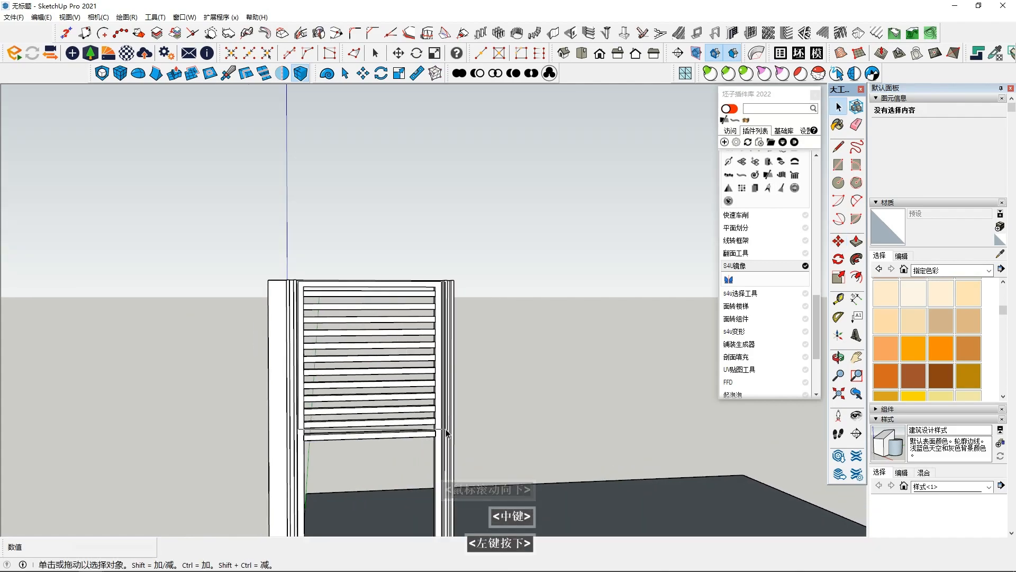
{"action": "scroll", "coordinate": [417, 428], "scroll_direction": "up", "scroll_amount": 2}
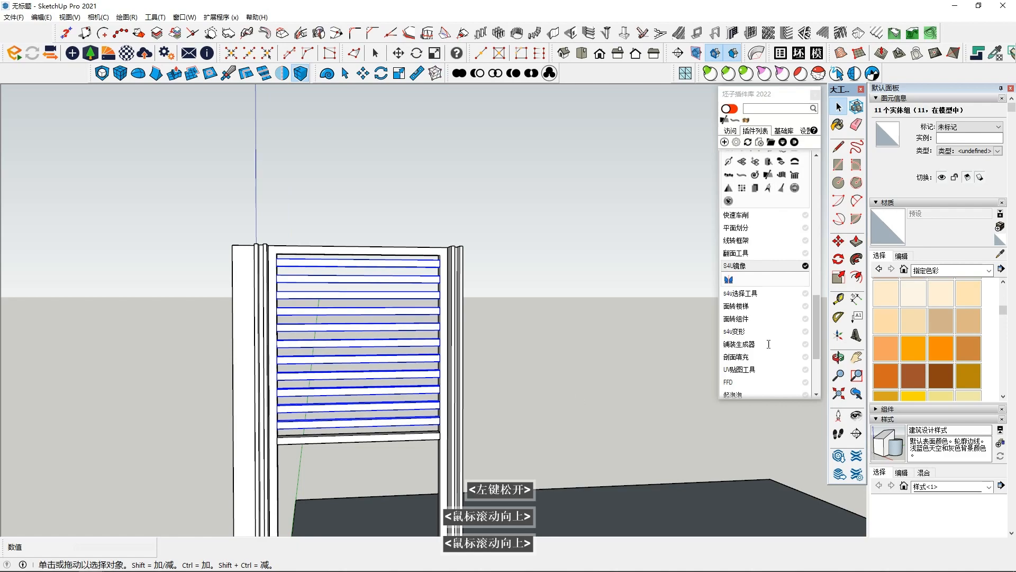
{"action": "left_click", "coordinate": [838, 242]}
{"action": "double_click", "coordinate": [329, 356]}
{"action": "key", "text": "Escape"}
{"action": "scroll", "coordinate": [359, 366], "scroll_direction": "down", "scroll_amount": 1}
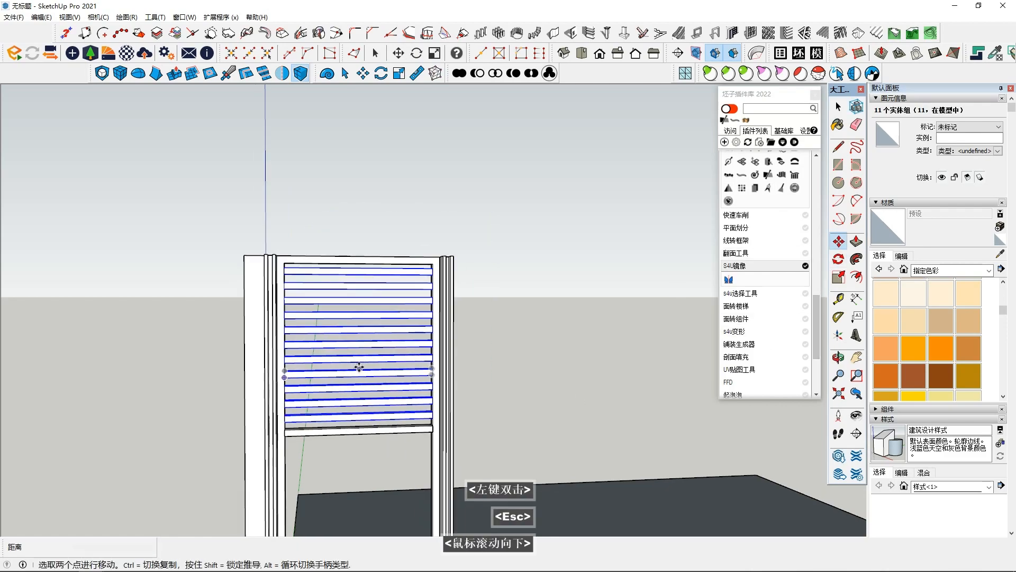
{"action": "scroll", "coordinate": [357, 367], "scroll_direction": "down", "scroll_amount": 2}
{"action": "scroll", "coordinate": [357, 367], "scroll_direction": "down", "scroll_amount": 1, "text": "shift"}
{"action": "middle_click_drag", "start_coordinate": [357, 367], "coordinate": [363, 317], "text": "shift"}
{"action": "right_click", "coordinate": [365, 317]}
{"action": "left_click", "coordinate": [410, 319]}
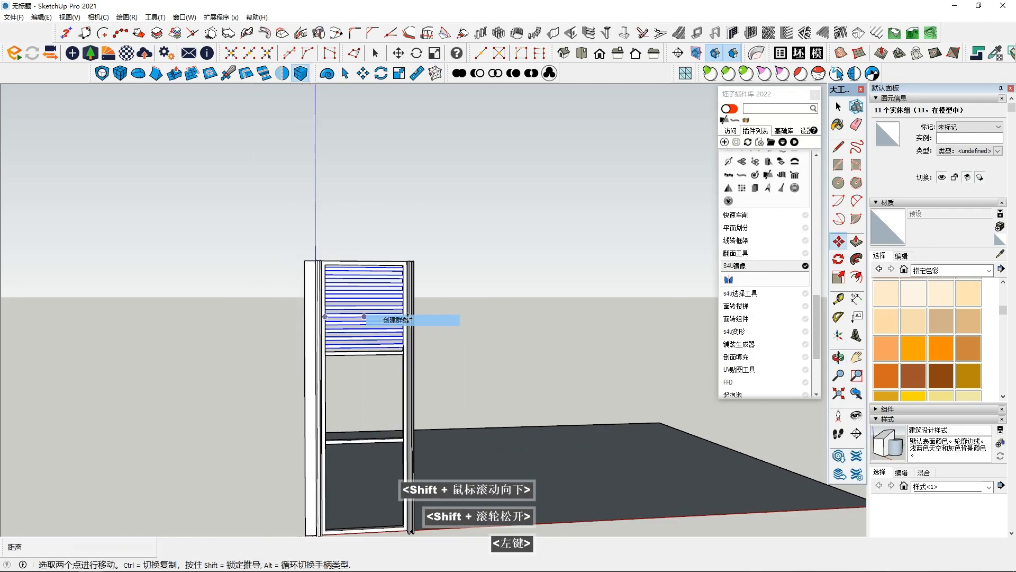
Step: Copy the grouped bars down into the panel's middle opening and adjust the copy's height by about 32 mm
{"action": "scroll", "coordinate": [366, 388], "scroll_direction": "up", "scroll_amount": 5}
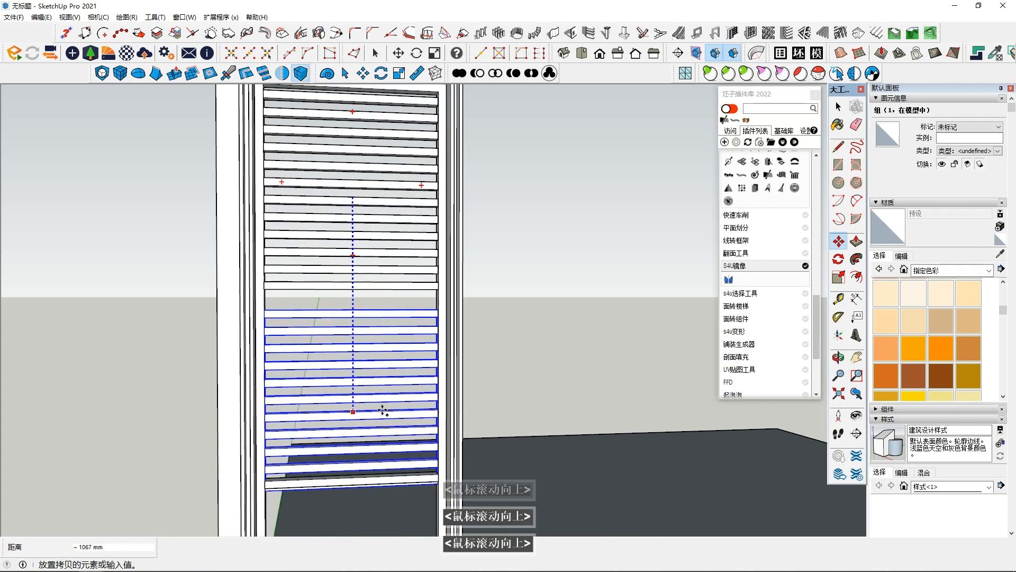
{"action": "left_click", "coordinate": [386, 406]}
{"action": "middle_click_drag", "start_coordinate": [386, 406], "coordinate": [333, 323]}
{"action": "scroll", "coordinate": [339, 380], "scroll_direction": "down", "scroll_amount": 3}
{"action": "middle_click_drag", "start_coordinate": [342, 395], "coordinate": [356, 422]}
{"action": "scroll", "coordinate": [365, 415], "scroll_direction": "down", "scroll_amount": 1}
{"action": "middle_click_drag", "start_coordinate": [394, 392], "coordinate": [404, 289], "text": "shift"}
{"action": "left_click", "coordinate": [403, 290]}
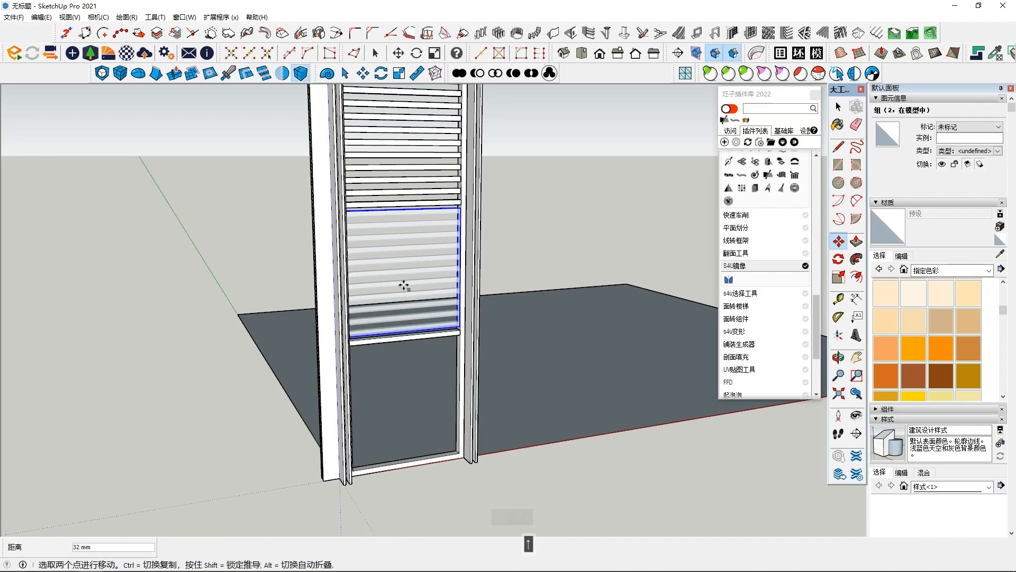
{"action": "scroll", "coordinate": [405, 290], "scroll_direction": "down", "scroll_amount": 1}
{"action": "middle_click_drag", "start_coordinate": [405, 289], "coordinate": [393, 281]}
Step: Copy the middle bar group straight down into the panel's lowest opening and clear the selection
{"action": "left_click", "coordinate": [414, 284]}
{"action": "middle_click_drag", "start_coordinate": [414, 319], "coordinate": [407, 277], "text": "shift"}
{"action": "key", "text": "Up"}
{"action": "scroll", "coordinate": [394, 316], "scroll_direction": "up", "scroll_amount": 1}
{"action": "scroll", "coordinate": [394, 316], "scroll_direction": "up", "scroll_amount": 1}
{"action": "middle_click_drag", "start_coordinate": [395, 316], "coordinate": [408, 275]}
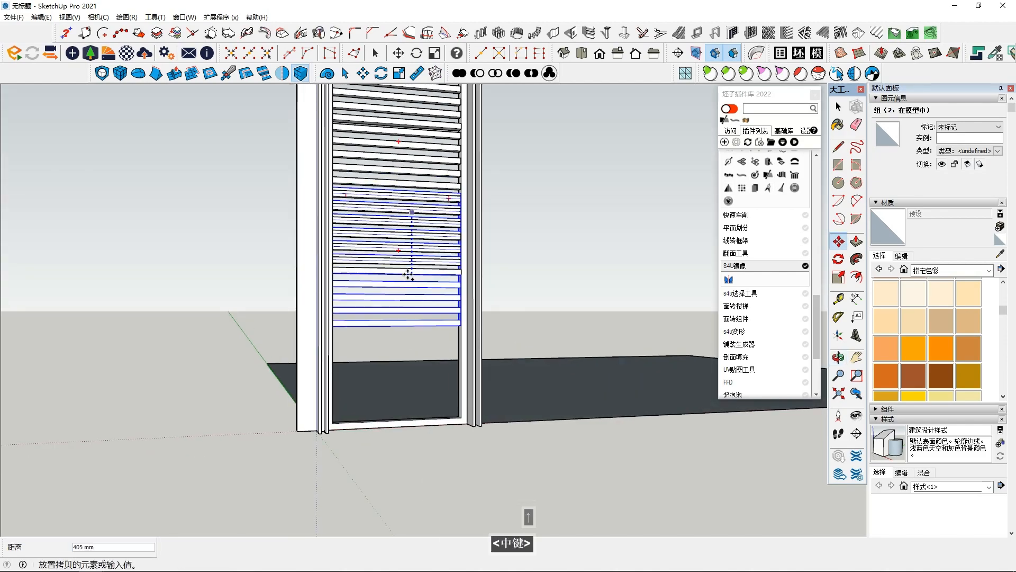
{"action": "middle_click_drag", "start_coordinate": [429, 356], "coordinate": [420, 322]}
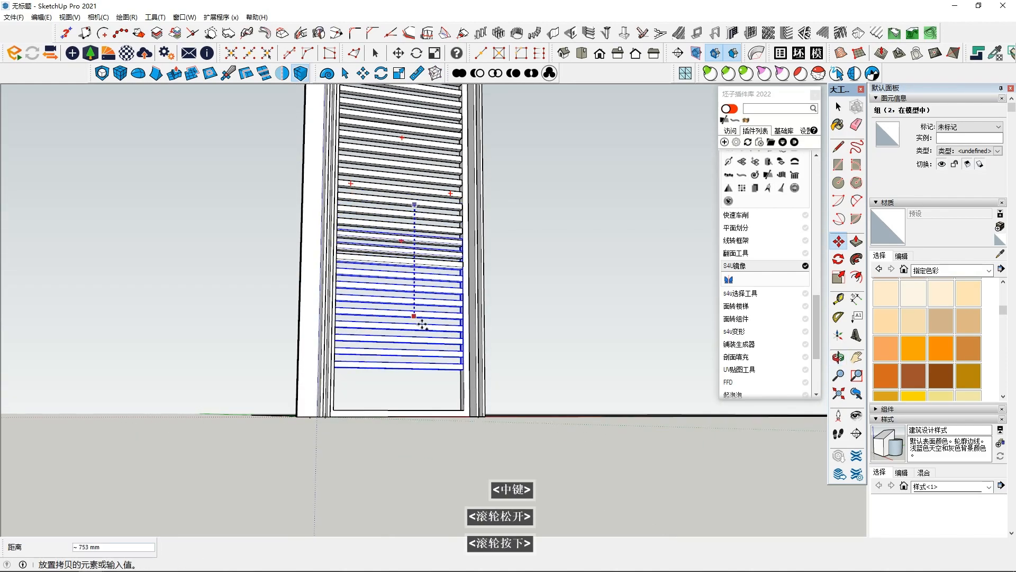
{"action": "left_click", "coordinate": [425, 353]}
{"action": "middle_click_drag", "start_coordinate": [427, 351], "coordinate": [274, 426]}
{"action": "scroll", "coordinate": [413, 358], "scroll_direction": "down", "scroll_amount": 1}
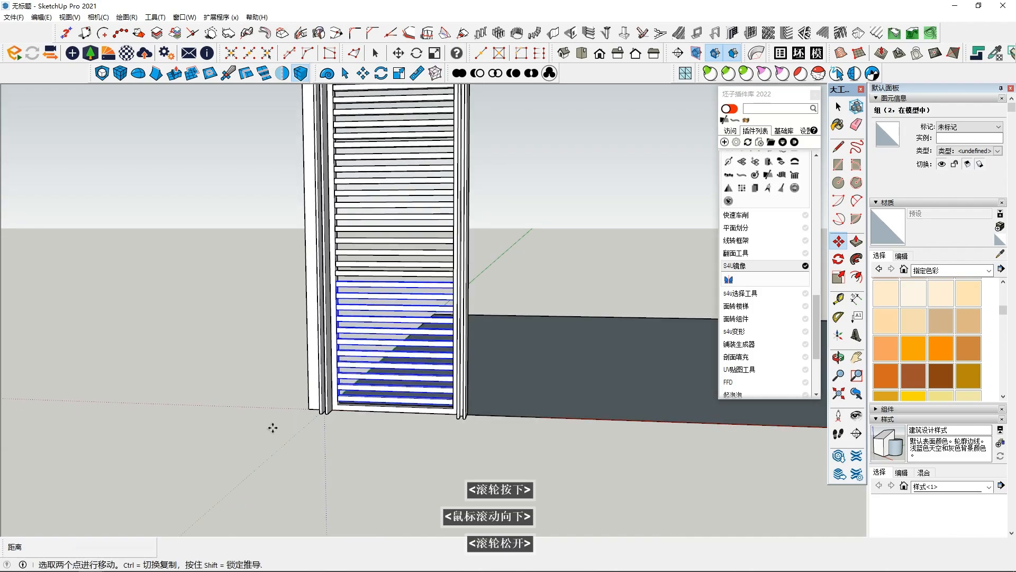
{"action": "key", "text": "space"}
{"action": "left_click", "coordinate": [247, 352]}
{"action": "middle_click_drag", "start_coordinate": [248, 352], "coordinate": [432, 444]}
{"action": "scroll", "coordinate": [457, 389], "scroll_direction": "down", "scroll_amount": 3}
{"action": "middle_click_drag", "start_coordinate": [464, 364], "coordinate": [465, 367]}
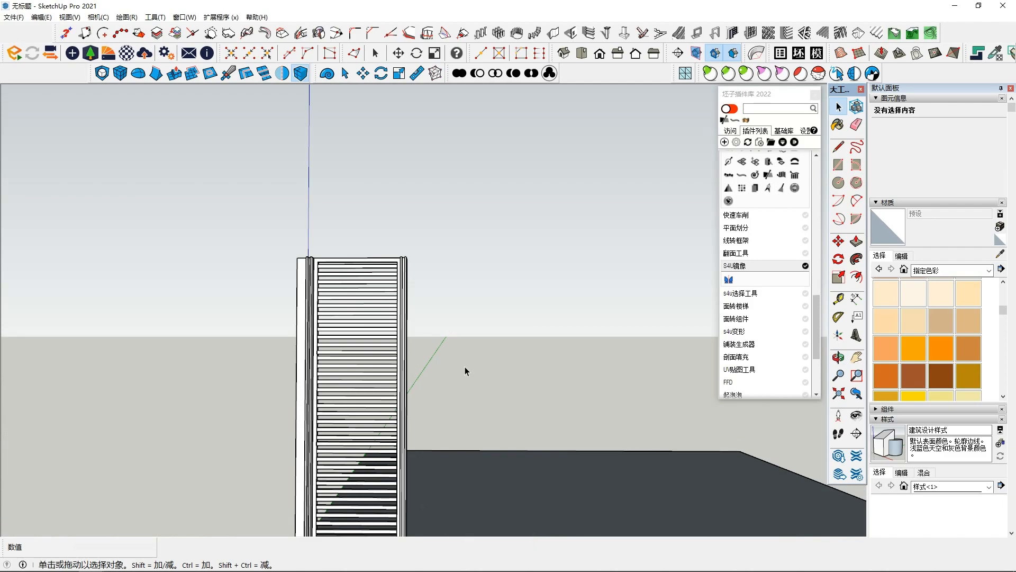
Step: Try copying the slotted post nearest the open front edge along that edge to about its middle
{"action": "scroll", "coordinate": [471, 423], "scroll_direction": "up", "scroll_amount": 2}
{"action": "middle_click_drag", "start_coordinate": [472, 423], "coordinate": [322, 446]}
{"action": "scroll", "coordinate": [417, 358], "scroll_direction": "up", "scroll_amount": 2}
{"action": "left_click", "coordinate": [417, 358]}
{"action": "scroll", "coordinate": [417, 358], "scroll_direction": "up", "scroll_amount": 1}
{"action": "middle_click_drag", "start_coordinate": [417, 358], "coordinate": [429, 373]}
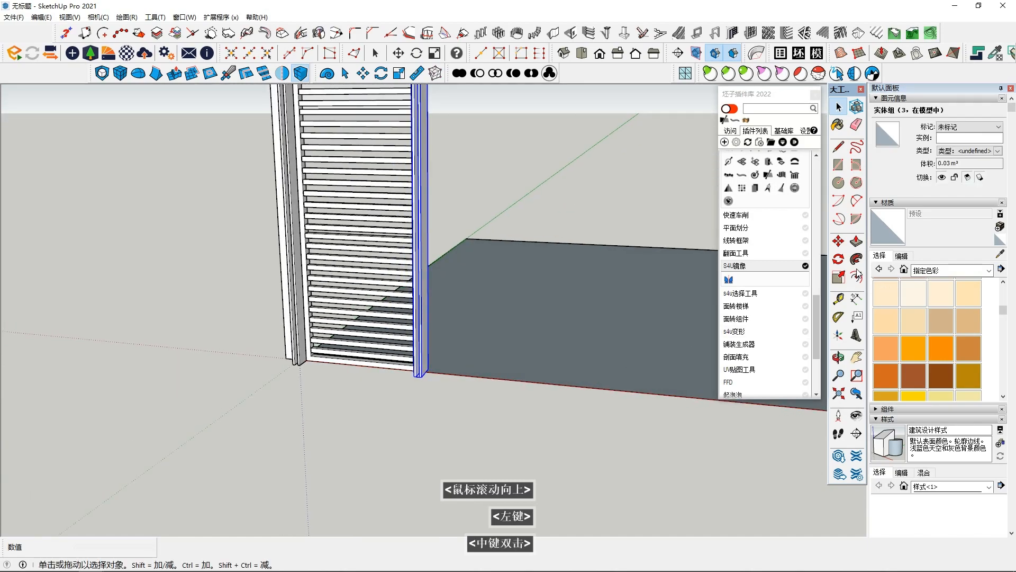
{"action": "left_click", "coordinate": [838, 242]}
{"action": "scroll", "coordinate": [510, 420], "scroll_direction": "down", "scroll_amount": 3}
{"action": "scroll", "coordinate": [617, 431], "scroll_direction": "down", "scroll_amount": 3}
{"action": "middle_click_drag", "start_coordinate": [618, 431], "coordinate": [377, 371], "text": "shift"}
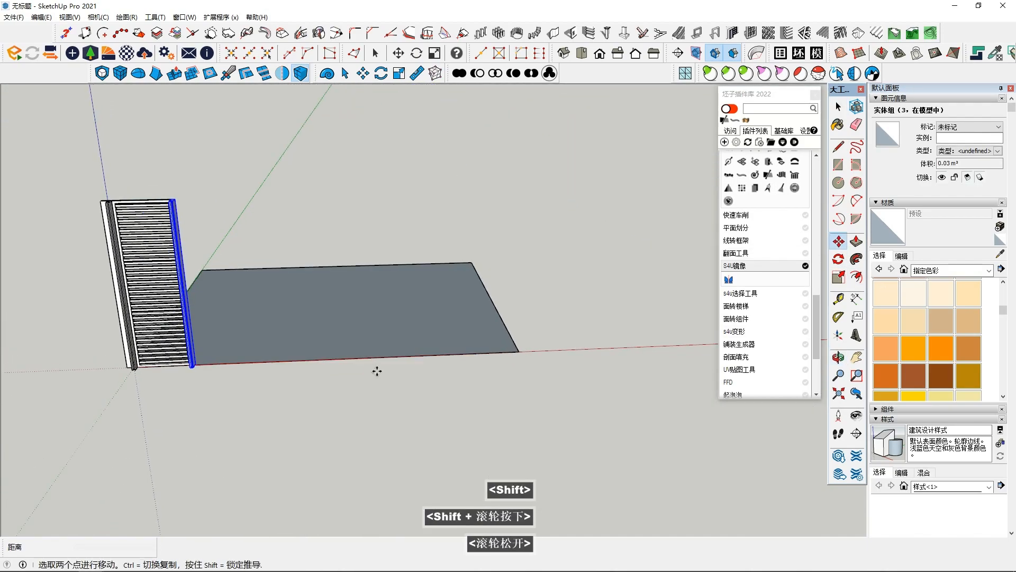
{"action": "left_click", "coordinate": [194, 367], "text": "ctrl"}
{"action": "middle_click_drag", "start_coordinate": [259, 365], "coordinate": [318, 369], "text": "shift"}
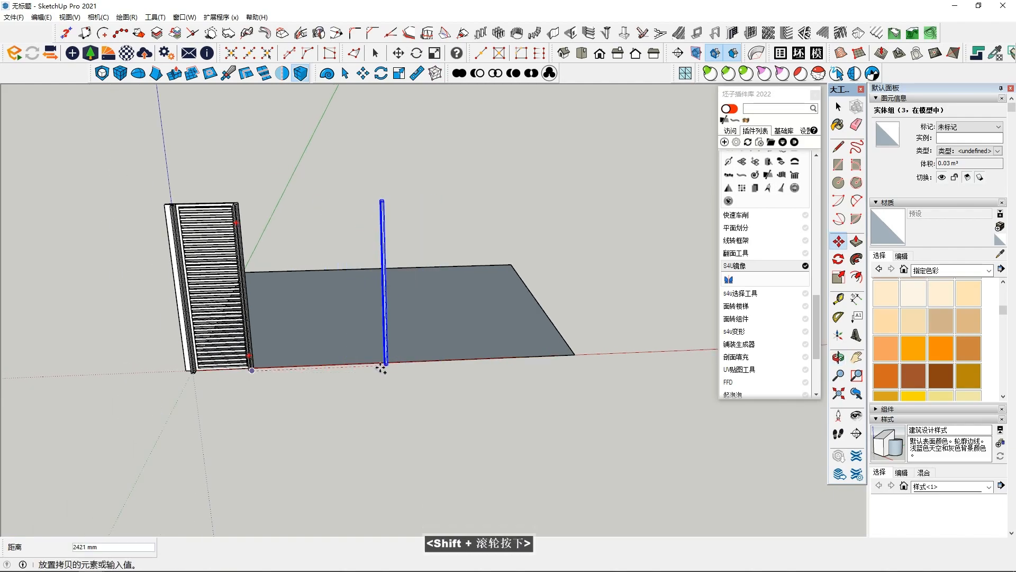
{"action": "middle_click_drag", "start_coordinate": [381, 367], "coordinate": [354, 382]}
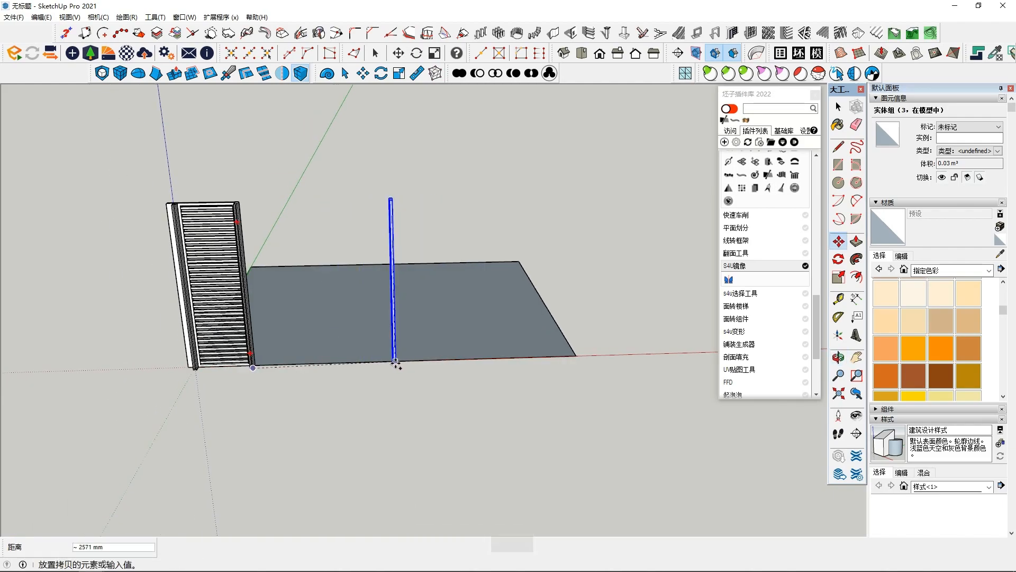
{"action": "middle_click_drag", "start_coordinate": [389, 367], "coordinate": [428, 375], "text": "shift"}
{"action": "left_click", "coordinate": [428, 374], "text": "ctrl"}
Step: Try a further copy of the post back toward the panel along the red axis and undo the post copies
{"action": "key", "text": "Right"}
{"action": "middle_click_drag", "start_coordinate": [378, 381], "coordinate": [397, 399]}
{"action": "scroll", "coordinate": [396, 399], "scroll_direction": "up", "scroll_amount": 3}
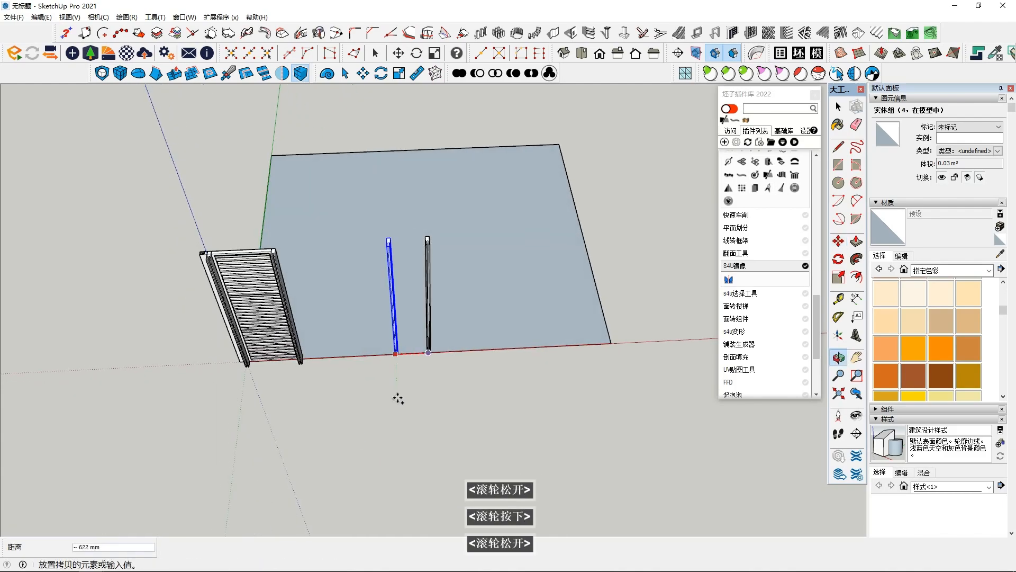
{"action": "key", "text": "ctrl+z"}
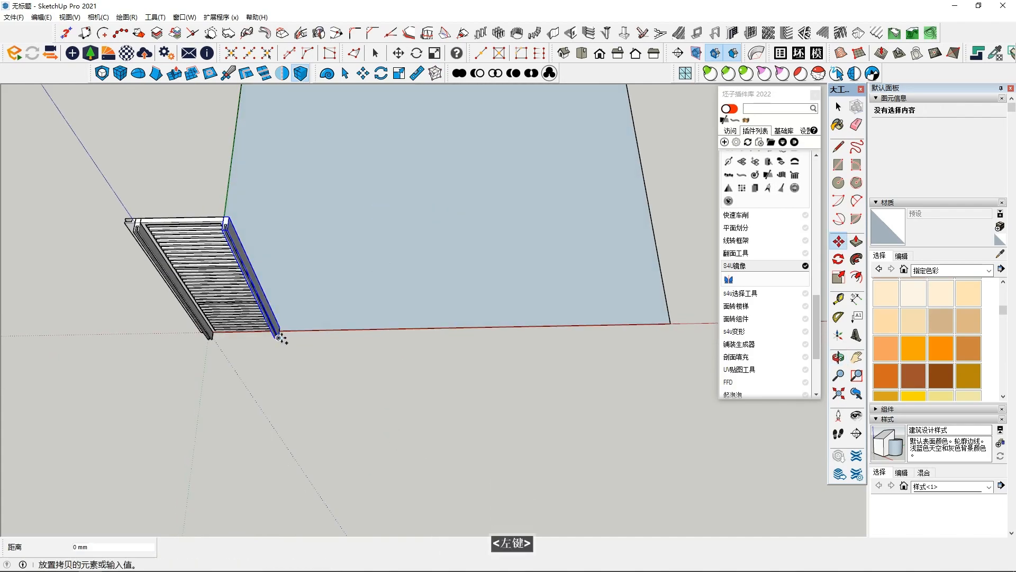
Step: Copy the panel's slotted end post along the red axis to the middle of the base's front edge
{"action": "key", "text": "Right"}
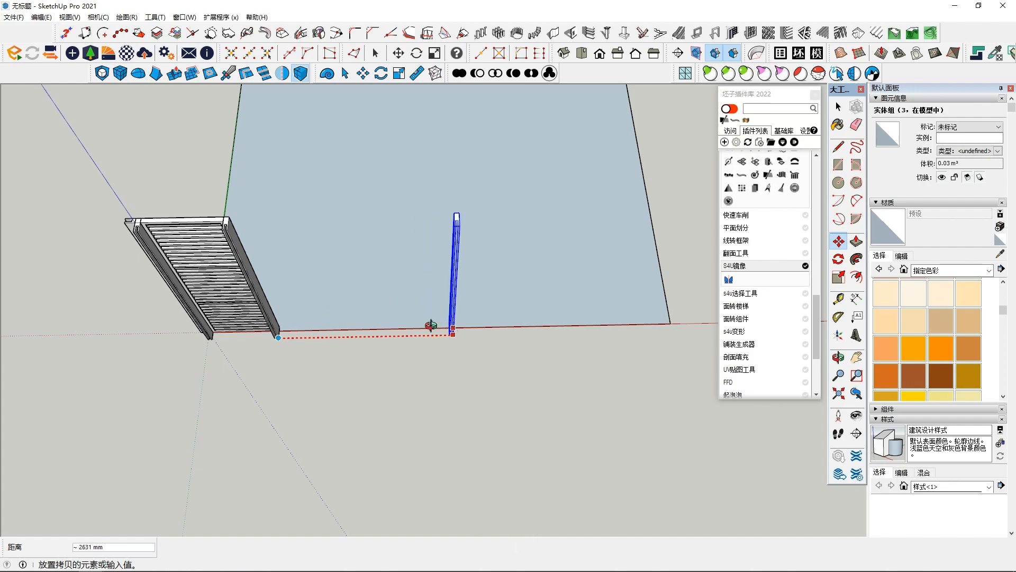
{"action": "middle_click_drag", "start_coordinate": [450, 329], "coordinate": [416, 320]}
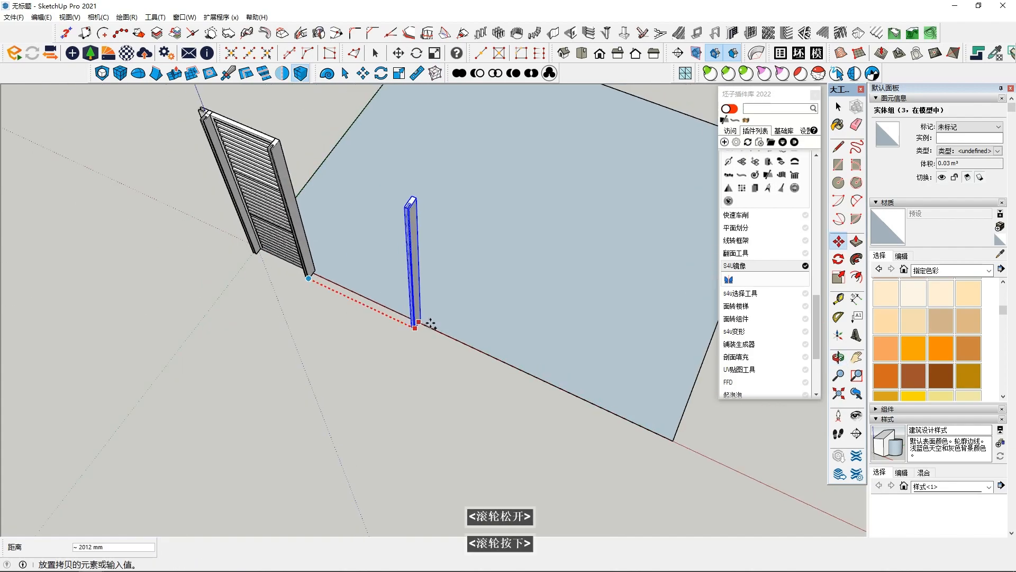
{"action": "left_click", "coordinate": [453, 340]}
{"action": "middle_click_drag", "start_coordinate": [456, 334], "coordinate": [557, 153]}
{"action": "scroll", "coordinate": [524, 299], "scroll_direction": "down", "scroll_amount": 4}
{"action": "middle_click_drag", "start_coordinate": [522, 300], "coordinate": [514, 272]}
{"action": "scroll", "coordinate": [494, 312], "scroll_direction": "up", "scroll_amount": 4}
Step: Copy the middle post about 979 mm back toward the panel along the red axis and divide the distance into 6 spacings
{"action": "left_click", "coordinate": [474, 323]}
{"action": "key", "text": "Right"}
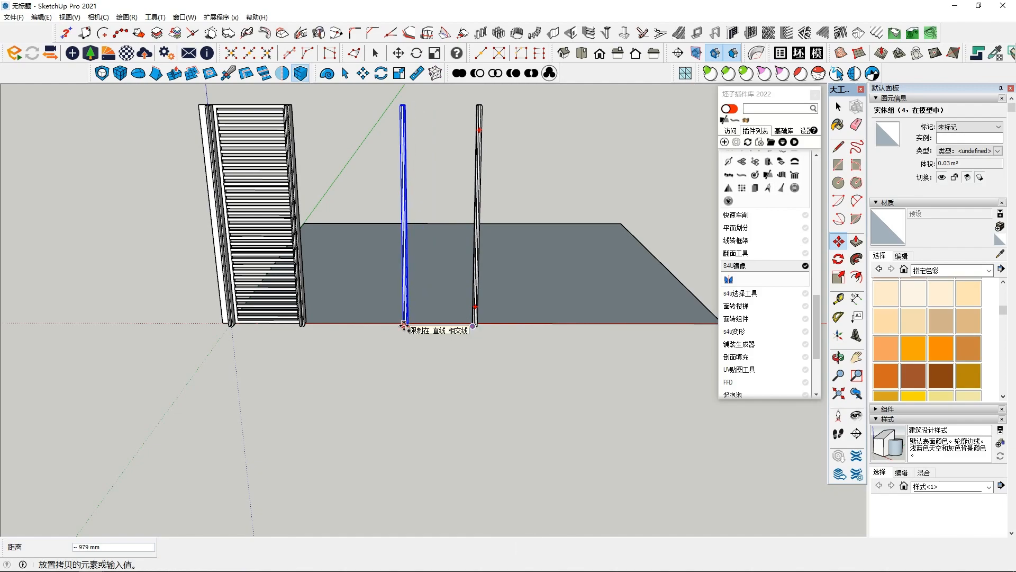
{"action": "left_click", "coordinate": [403, 324]}
{"action": "type", "text": "6/"}
{"action": "key", "text": "Return"}
Step: Select the six posts on the panel side of the middle post and mirror them across a plane perpendicular to the red axis
{"action": "scroll", "coordinate": [427, 336], "scroll_direction": "up", "scroll_amount": 2}
{"action": "middle_click_drag", "start_coordinate": [426, 336], "coordinate": [447, 334]}
{"action": "scroll", "coordinate": [446, 334], "scroll_direction": "up", "scroll_amount": 2}
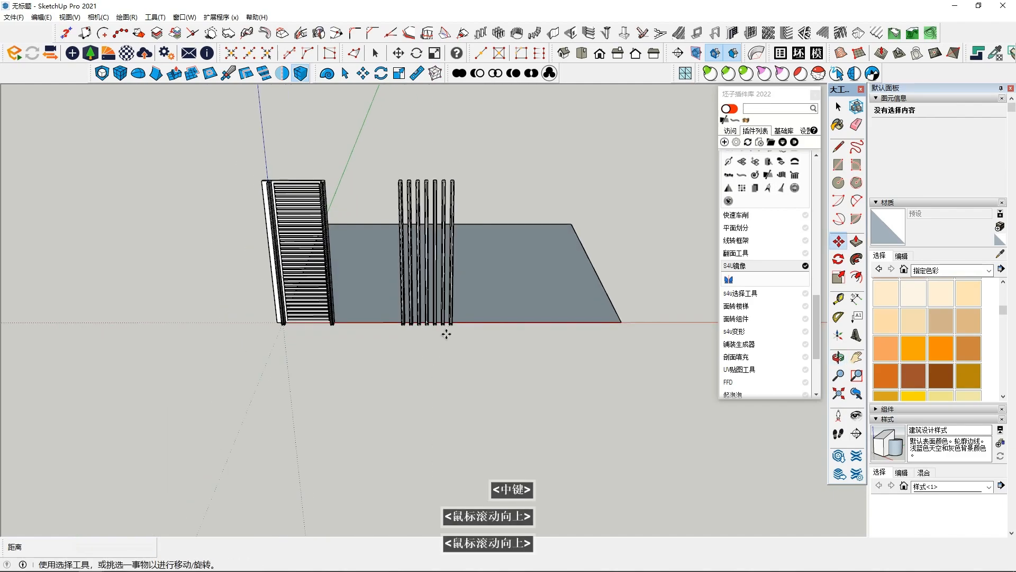
{"action": "scroll", "coordinate": [450, 344], "scroll_direction": "up", "scroll_amount": 3}
{"action": "key", "text": "space"}
{"action": "scroll", "coordinate": [389, 197], "scroll_direction": "up", "scroll_amount": 2}
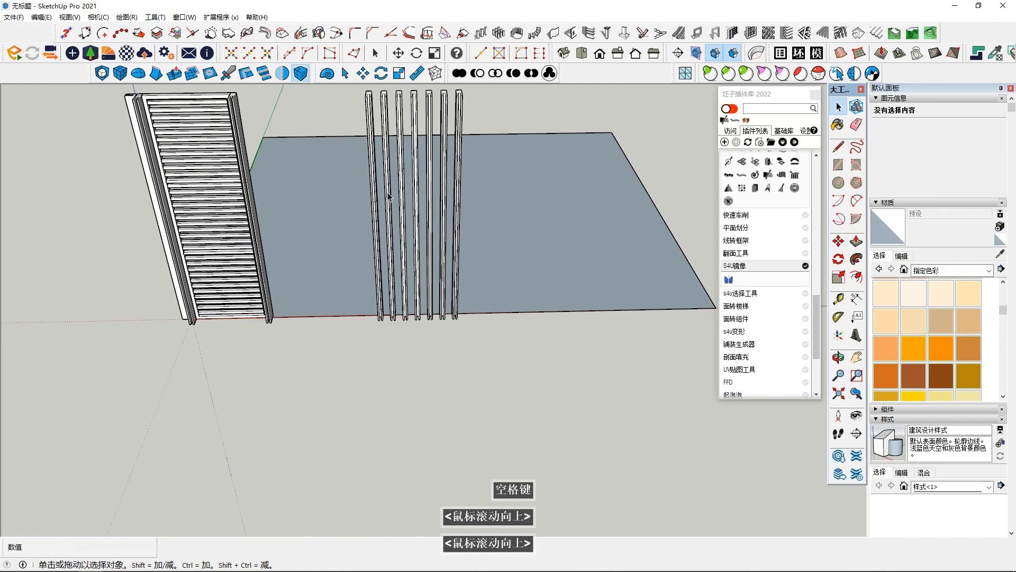
{"action": "scroll", "coordinate": [389, 197], "scroll_direction": "down", "scroll_amount": 3}
{"action": "left_click_drag", "start_coordinate": [437, 325], "coordinate": [437, 325]}
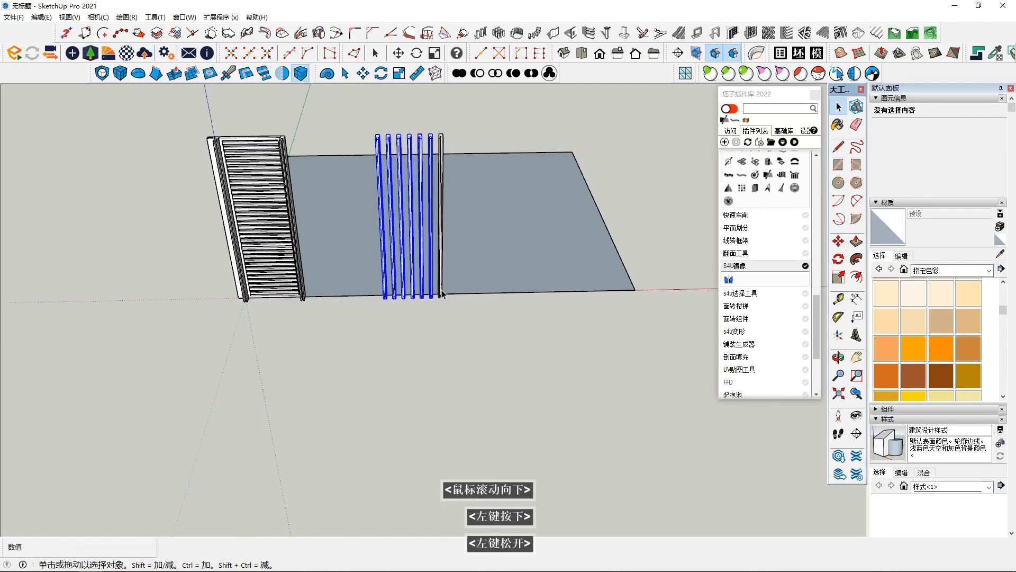
{"action": "middle_click_drag", "start_coordinate": [437, 325], "coordinate": [294, 266]}
{"action": "left_click", "coordinate": [285, 77]}
{"action": "middle_click_drag", "start_coordinate": [508, 180], "coordinate": [533, 254]}
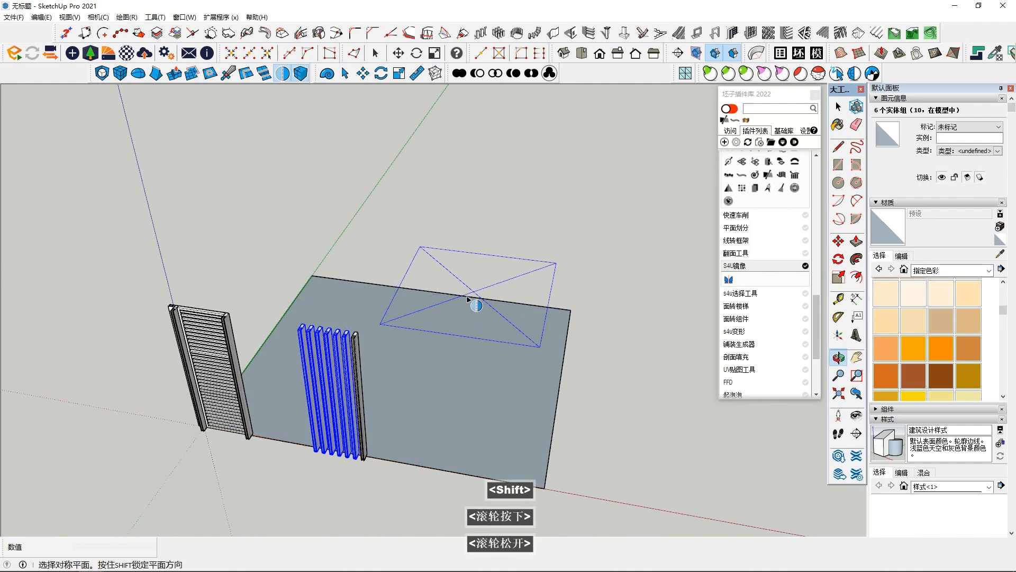
{"action": "key", "text": "Right"}
{"action": "left_click", "coordinate": [437, 293]}
{"action": "scroll", "coordinate": [530, 371], "scroll_direction": "down", "scroll_amount": 1}
{"action": "middle_click_drag", "start_coordinate": [521, 389], "coordinate": [571, 307]}
{"action": "middle_click_drag", "start_coordinate": [445, 418], "coordinate": [452, 375]}
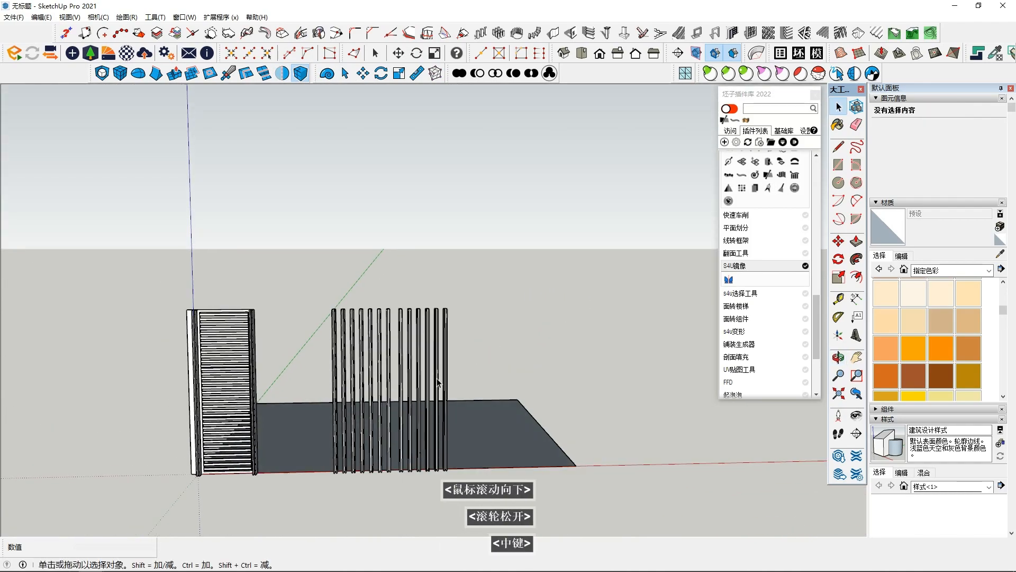
Step: Copy the mirrored post beside the wider central gap into that gap and clear the selection
{"action": "key", "text": "space"}
{"action": "scroll", "coordinate": [423, 423], "scroll_direction": "up", "scroll_amount": 3}
{"action": "scroll", "coordinate": [398, 457], "scroll_direction": "up", "scroll_amount": 2}
{"action": "key", "text": "m"}
{"action": "key", "text": "ctrl"}
{"action": "left_click", "coordinate": [418, 440], "text": "ctrl"}
{"action": "key", "text": "Escape"}
{"action": "left_click", "coordinate": [418, 398]}
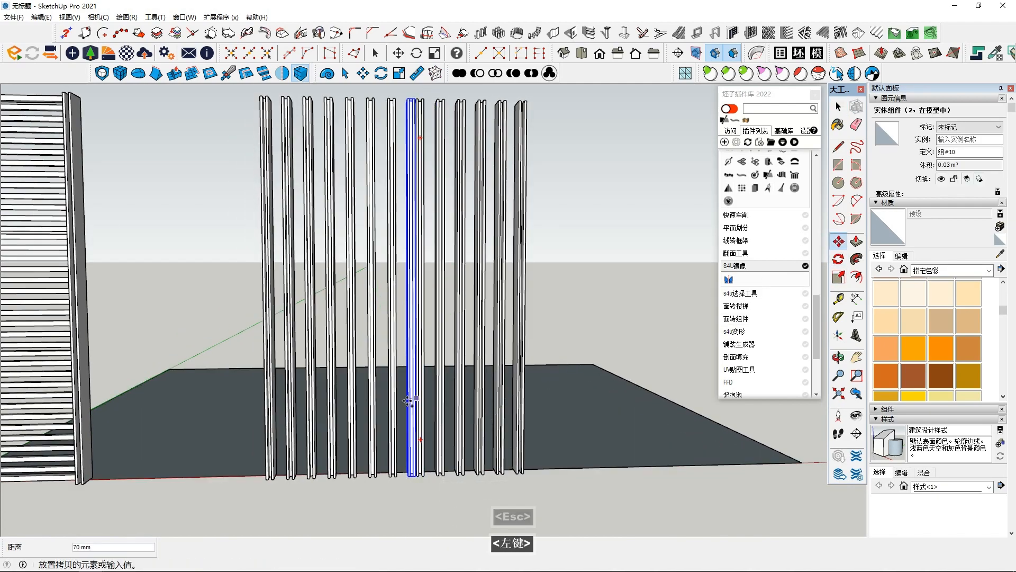
{"action": "left_click", "coordinate": [403, 402]}
{"action": "scroll", "coordinate": [412, 404], "scroll_direction": "down", "scroll_amount": 5}
{"action": "key", "text": "space"}
{"action": "left_click", "coordinate": [591, 340]}
Step: Select the panel's frame, both crossbars and all three thin-bar groups and make them one group
{"action": "middle_click_drag", "start_coordinate": [592, 340], "coordinate": [399, 396]}
{"action": "scroll", "coordinate": [557, 436], "scroll_direction": "down", "scroll_amount": 3}
{"action": "scroll", "coordinate": [375, 383], "scroll_direction": "up", "scroll_amount": 2}
{"action": "middle_click_drag", "start_coordinate": [312, 303], "coordinate": [376, 349]}
{"action": "scroll", "coordinate": [315, 338], "scroll_direction": "up", "scroll_amount": 1}
{"action": "scroll", "coordinate": [358, 402], "scroll_direction": "up", "scroll_amount": 3}
{"action": "scroll", "coordinate": [372, 344], "scroll_direction": "down", "scroll_amount": 2}
{"action": "scroll", "coordinate": [380, 354], "scroll_direction": "up", "scroll_amount": 2}
{"action": "left_click", "coordinate": [362, 256]}
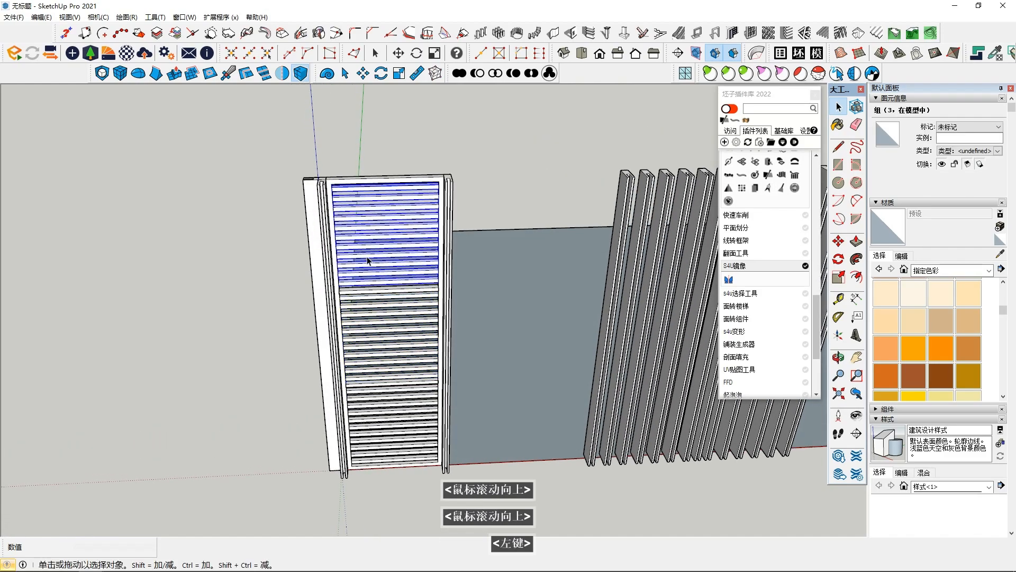
{"action": "middle_click_drag", "start_coordinate": [390, 257], "coordinate": [379, 227], "text": "shift"}
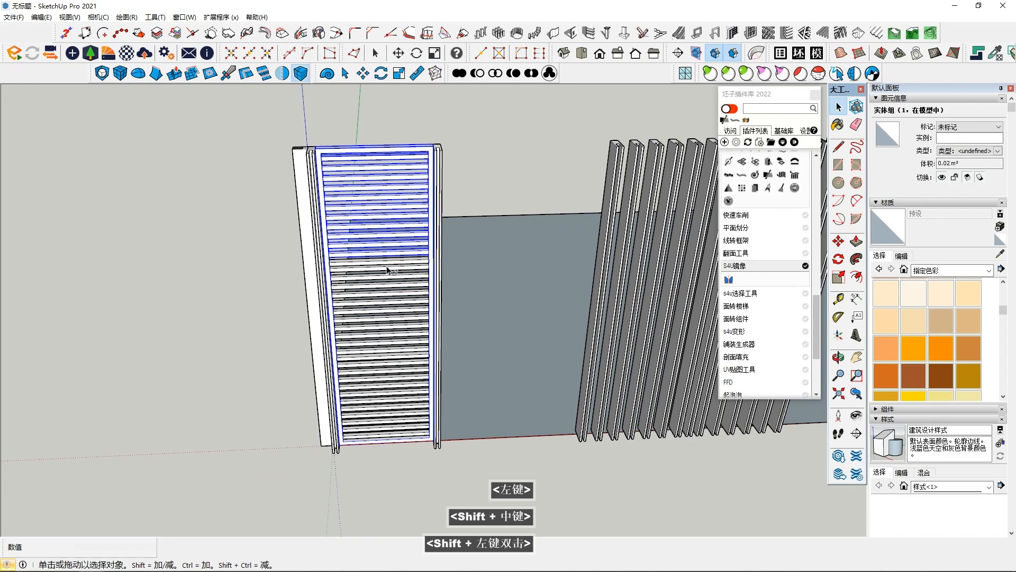
{"action": "left_click", "coordinate": [383, 339], "text": "shift"}
{"action": "left_click", "coordinate": [385, 366], "text": "shift"}
{"action": "scroll", "coordinate": [379, 297], "scroll_direction": "up", "scroll_amount": 3}
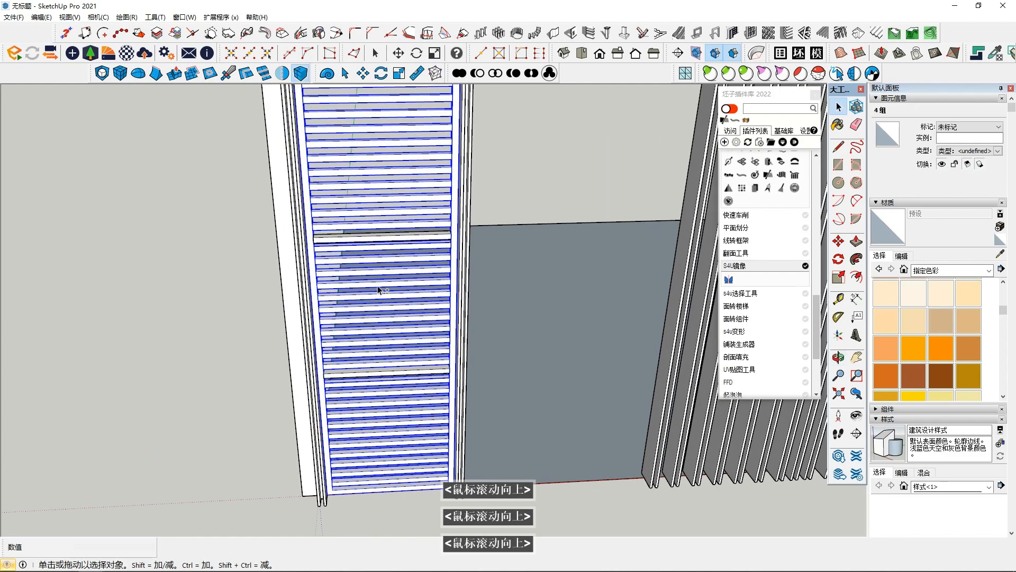
{"action": "left_click", "coordinate": [390, 374], "text": "shift"}
{"action": "left_click", "coordinate": [386, 345], "text": "shift"}
{"action": "middle_click_drag", "start_coordinate": [386, 345], "coordinate": [392, 334]}
{"action": "left_click", "coordinate": [839, 241]}
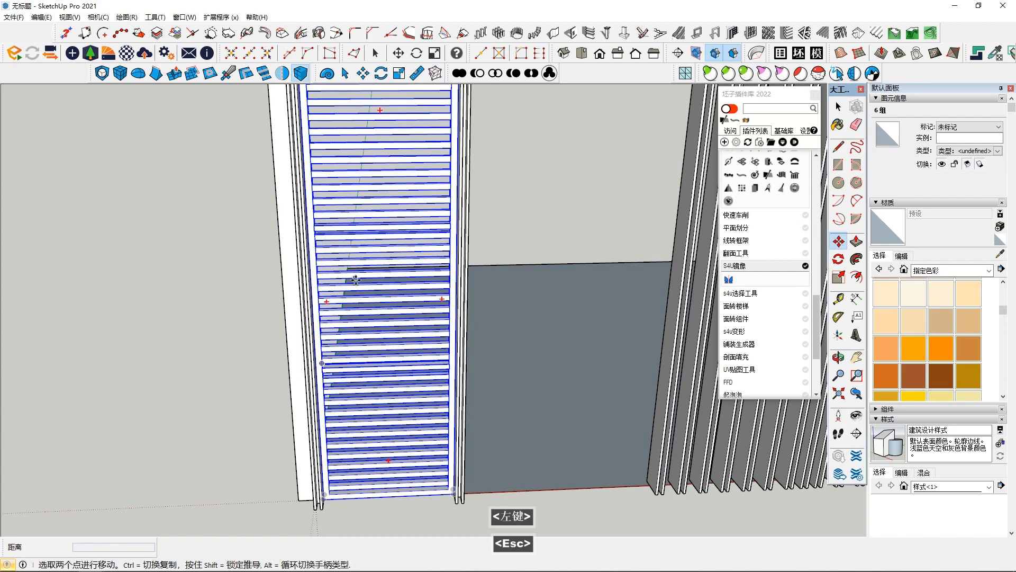
{"action": "right_click", "coordinate": [357, 240]}
{"action": "left_click", "coordinate": [391, 343]}
Step: Group the slatted panel together with its adjoining slotted posts
{"action": "scroll", "coordinate": [389, 337], "scroll_direction": "down", "scroll_amount": 5}
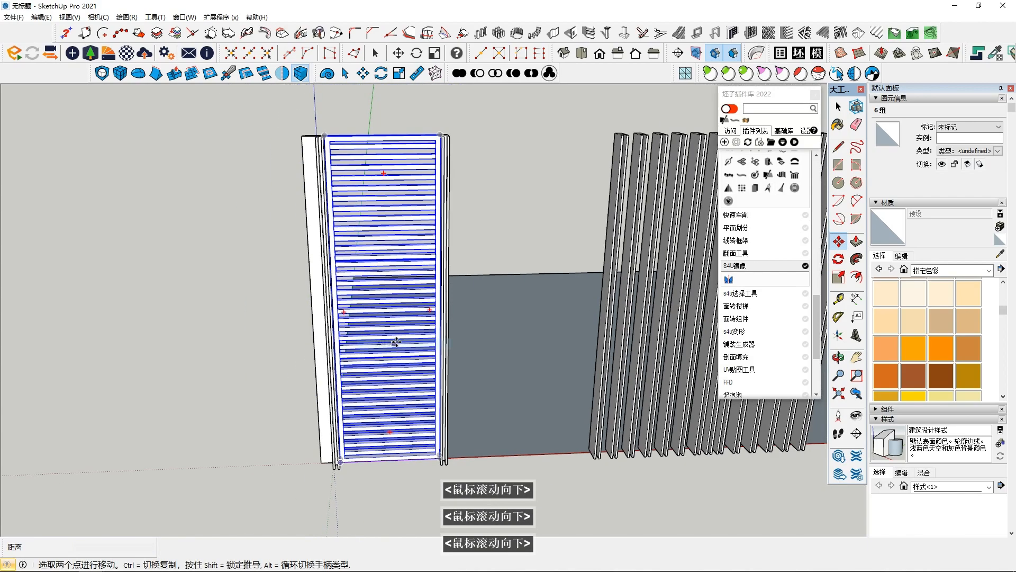
{"action": "left_click_drag", "start_coordinate": [442, 444], "coordinate": [442, 445]}
{"action": "middle_click_drag", "start_coordinate": [391, 299], "coordinate": [394, 324]}
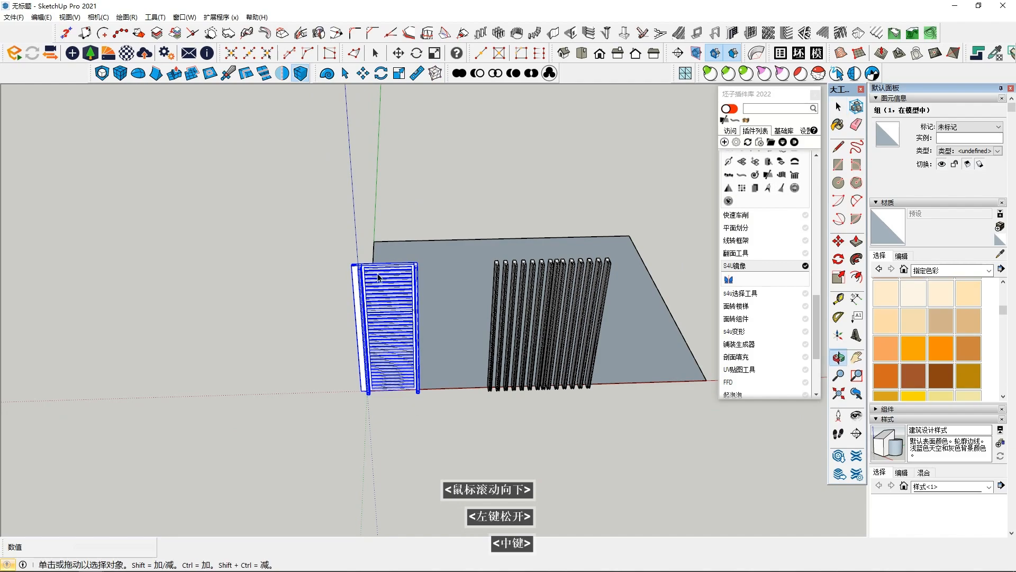
Step: Mirror the slatted panel with its posts to the base's other end, across the edge-midpoint plane perpendicular to the red axis
{"action": "left_click", "coordinate": [282, 73]}
{"action": "middle_click", "coordinate": [500, 227], "text": "shift"}
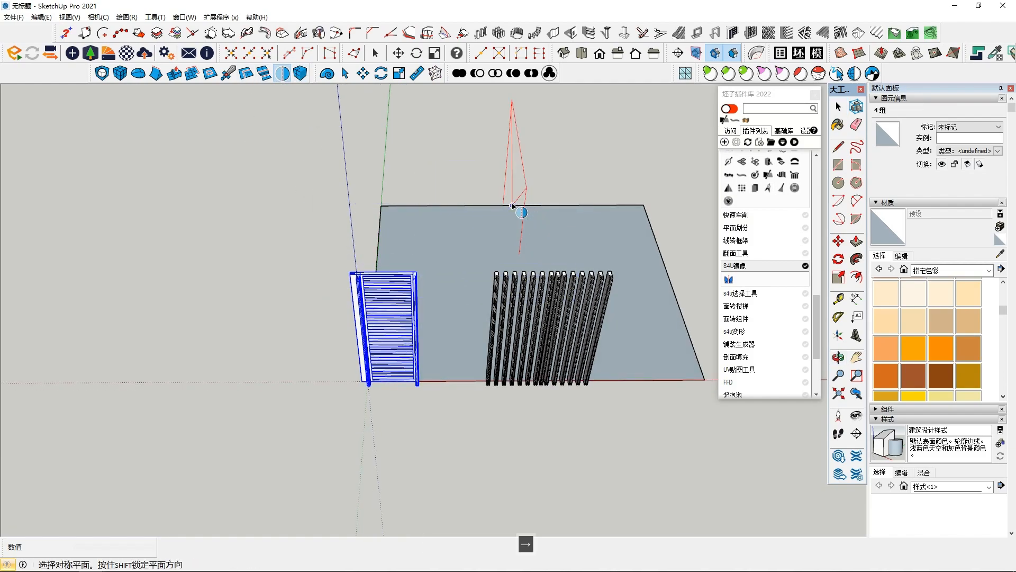
{"action": "left_click", "coordinate": [512, 206]}
{"action": "middle_click_drag", "start_coordinate": [512, 206], "coordinate": [483, 426]}
{"action": "scroll", "coordinate": [405, 368], "scroll_direction": "up", "scroll_amount": 3}
{"action": "scroll", "coordinate": [483, 381], "scroll_direction": "up", "scroll_amount": 5}
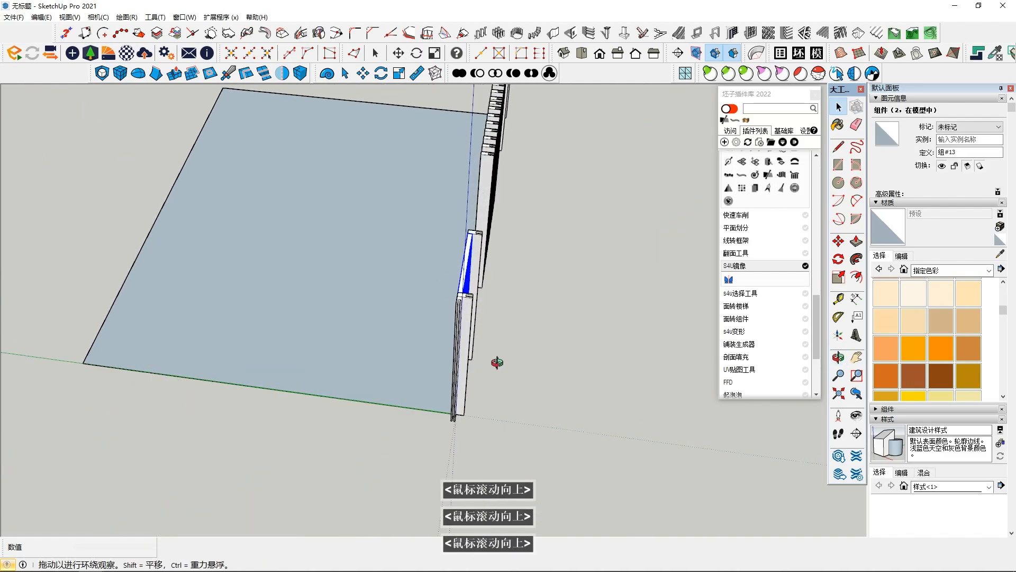
{"action": "left_click", "coordinate": [840, 264]}
{"action": "scroll", "coordinate": [407, 344], "scroll_direction": "up", "scroll_amount": 3}
{"action": "middle_click_drag", "start_coordinate": [402, 344], "coordinate": [450, 373]}
{"action": "middle_click_drag", "start_coordinate": [450, 373], "coordinate": [462, 429], "text": "shift"}
{"action": "scroll", "coordinate": [469, 387], "scroll_direction": "up", "scroll_amount": 4}
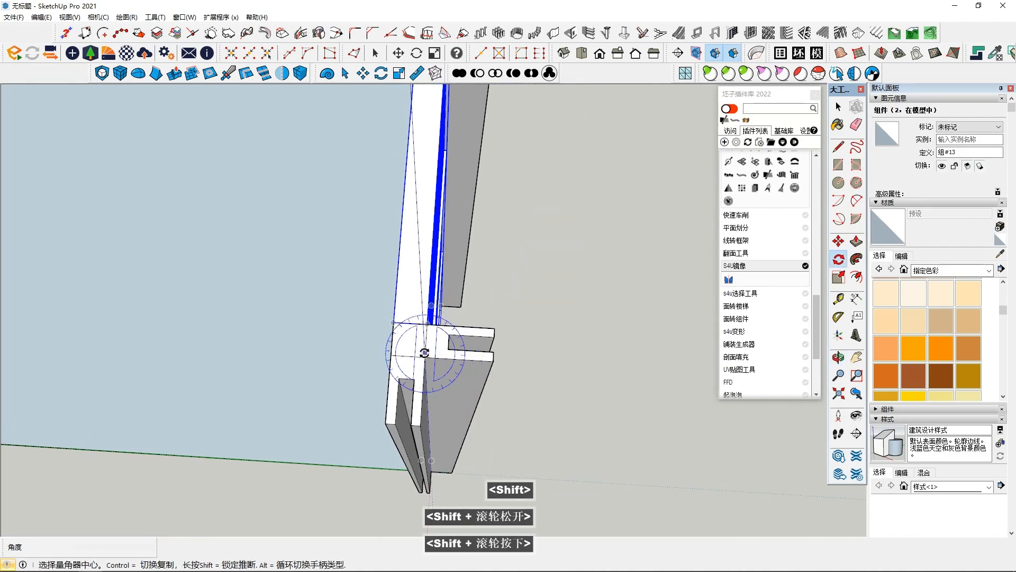
{"action": "double_click", "coordinate": [426, 324]}
{"action": "key", "text": "ctrl"}
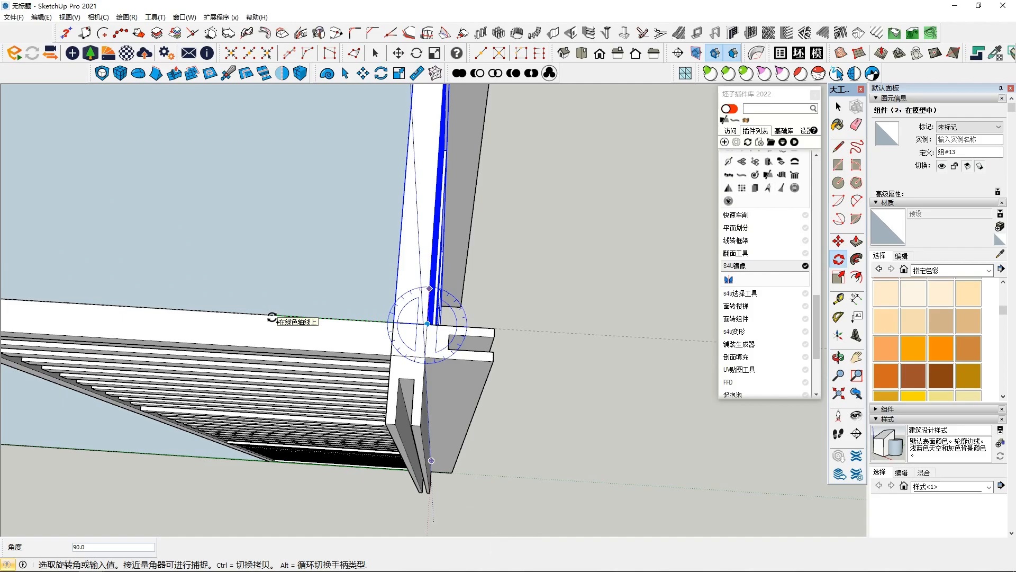
{"action": "key", "text": "Return"}
{"action": "scroll", "coordinate": [254, 279], "scroll_direction": "down", "scroll_amount": 3}
{"action": "middle_click_drag", "start_coordinate": [250, 280], "coordinate": [382, 340]}
Step: Make a copy of the slatted panel rotated 90° about the corner post, along the base's green-axis edge
{"action": "double_click", "coordinate": [403, 343]}
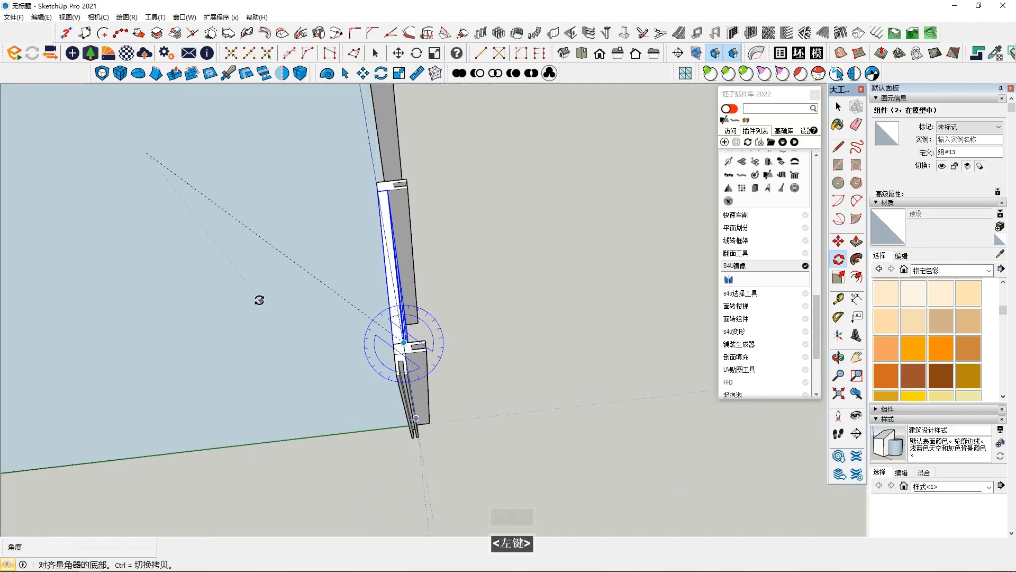
{"action": "key", "text": "ctrl"}
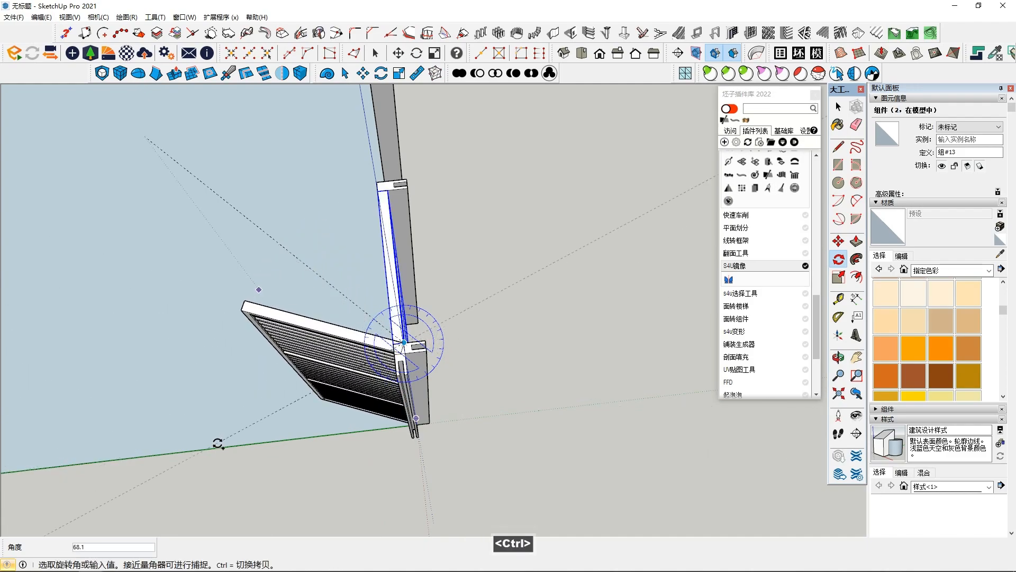
{"action": "type", "text": "90"}
{"action": "key", "text": "Return"}
{"action": "key", "text": "space"}
Step: Move the rotated panel along the green axis until it abuts the slotted corner post
{"action": "scroll", "coordinate": [225, 434], "scroll_direction": "up", "scroll_amount": 3}
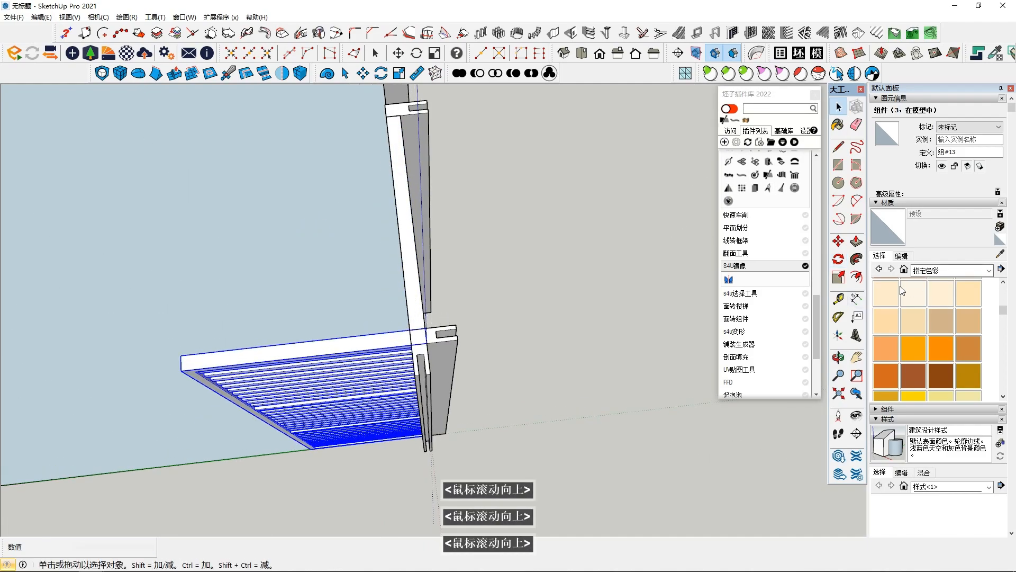
{"action": "left_click", "coordinate": [839, 241]}
{"action": "left_click", "coordinate": [351, 360]}
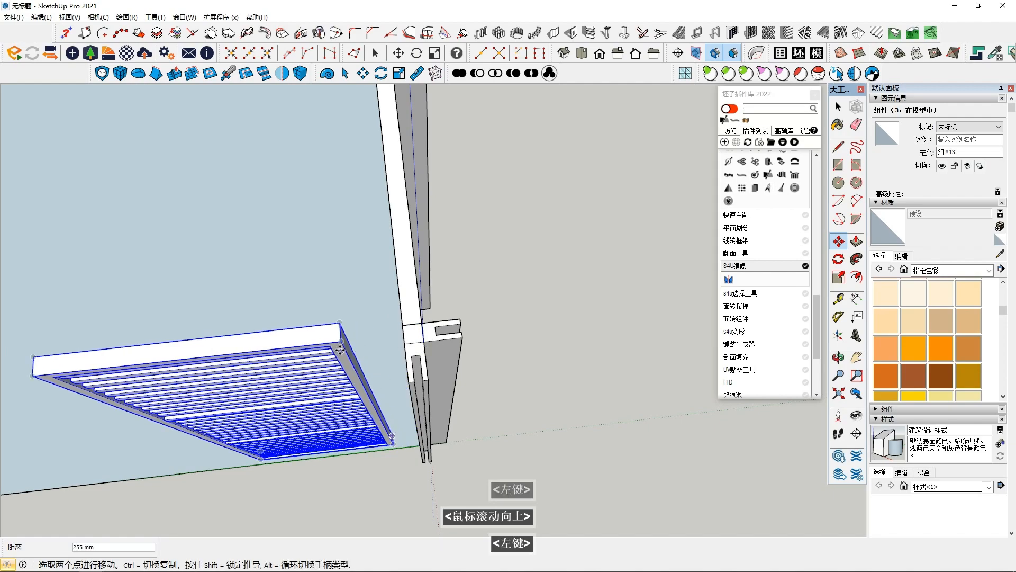
{"action": "scroll", "coordinate": [374, 360], "scroll_direction": "down", "scroll_amount": 3}
{"action": "middle_click_drag", "start_coordinate": [387, 344], "coordinate": [447, 400]}
{"action": "key", "text": "space"}
Step: Copy the slotted post beside the rotated panel along the green axis to the panel's far end
{"action": "left_click", "coordinate": [418, 393]}
{"action": "middle_click_drag", "start_coordinate": [447, 399], "coordinate": [533, 310], "text": "shift"}
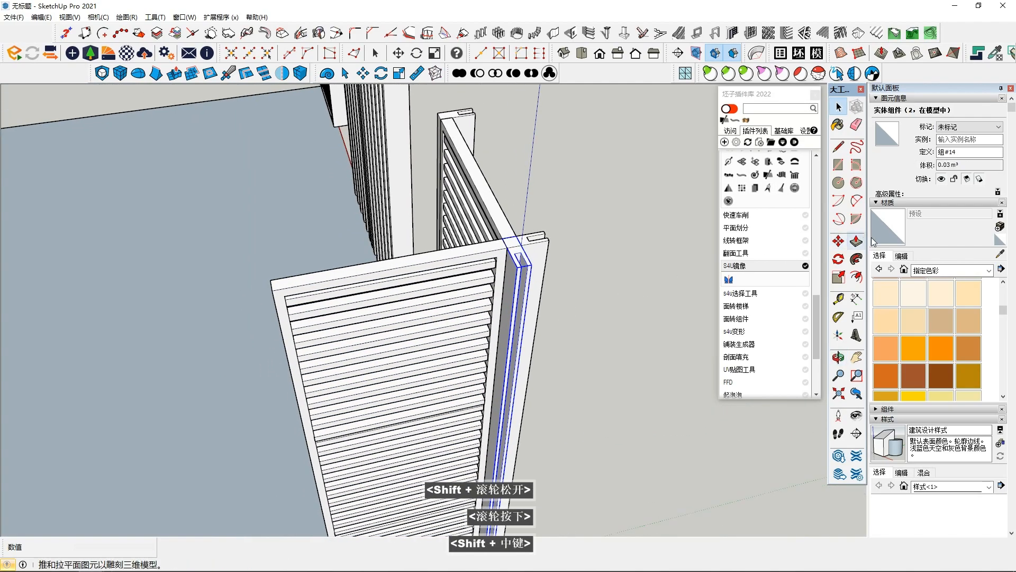
{"action": "left_click", "coordinate": [839, 242]}
{"action": "left_click", "coordinate": [518, 236], "text": "ctrl"}
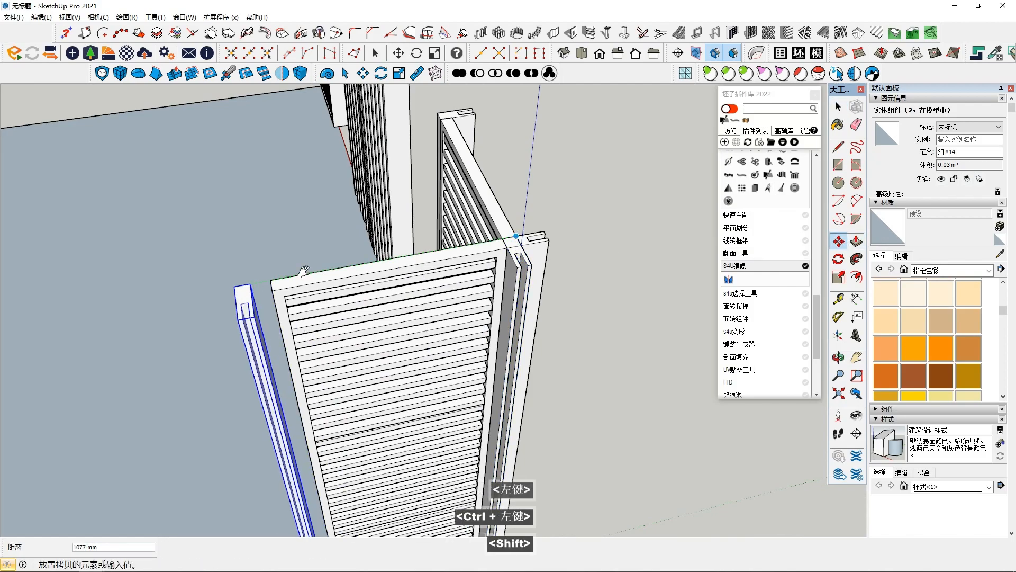
{"action": "middle_click_drag", "start_coordinate": [241, 288], "coordinate": [465, 238], "text": "shift"}
{"action": "left_click", "coordinate": [617, 173]}
{"action": "scroll", "coordinate": [617, 173], "scroll_direction": "down", "scroll_amount": 2, "text": "shift"}
{"action": "middle_click_drag", "start_coordinate": [617, 172], "coordinate": [95, 246], "text": "shift"}
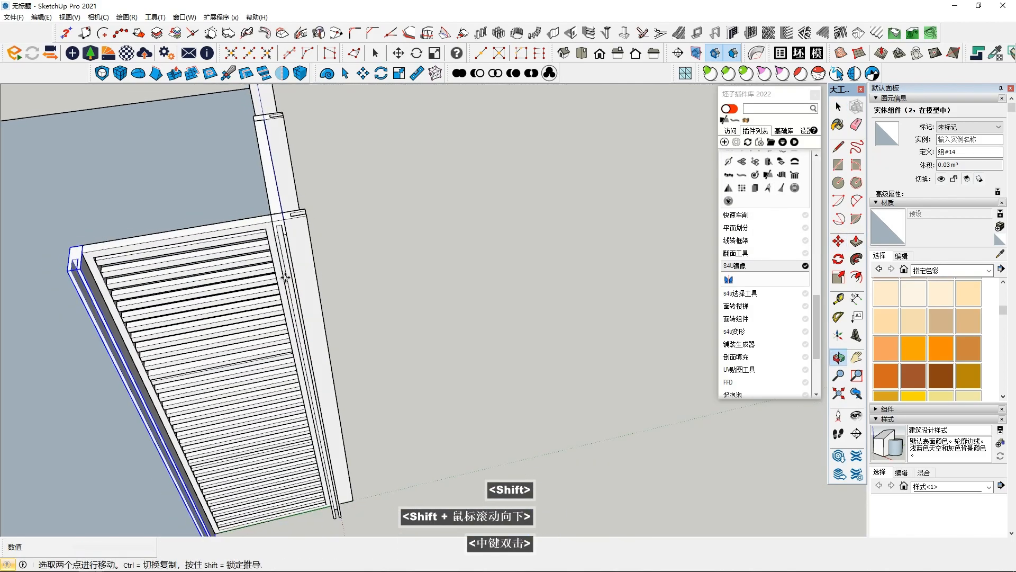
{"action": "scroll", "coordinate": [254, 323], "scroll_direction": "down", "scroll_amount": 2}
Step: Select the rotated panel with its end post and copy both along the green axis to form a second adjoining bay
{"action": "key", "text": "space"}
{"action": "middle_click_drag", "start_coordinate": [245, 320], "coordinate": [345, 313], "text": "shift"}
{"action": "left_click", "coordinate": [343, 316], "text": "shift"}
{"action": "middle_click_drag", "start_coordinate": [448, 220], "coordinate": [537, 256]}
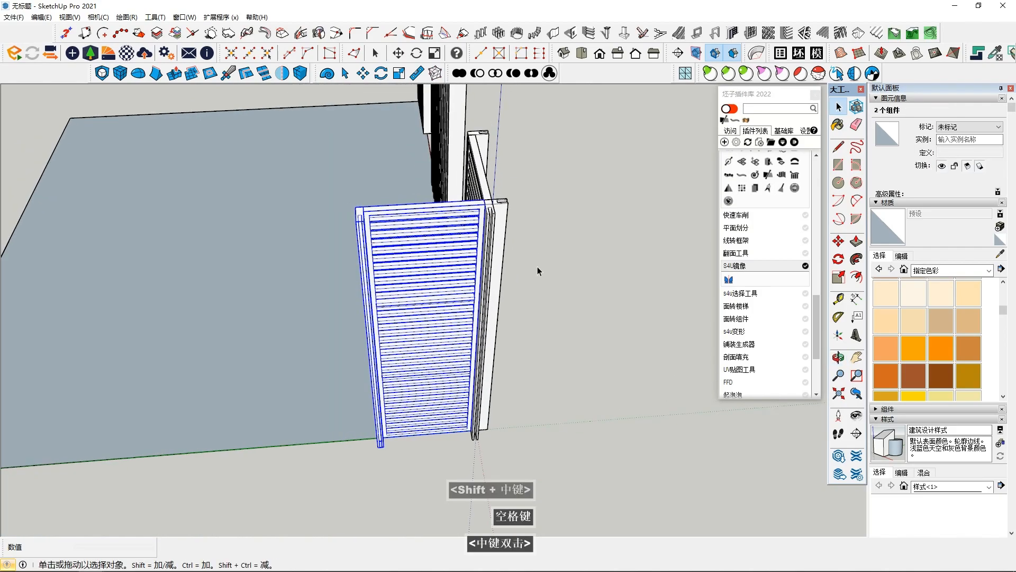
{"action": "left_click", "coordinate": [839, 242]}
{"action": "middle_click_drag", "start_coordinate": [452, 275], "coordinate": [459, 315]}
{"action": "key", "text": "ctrl"}
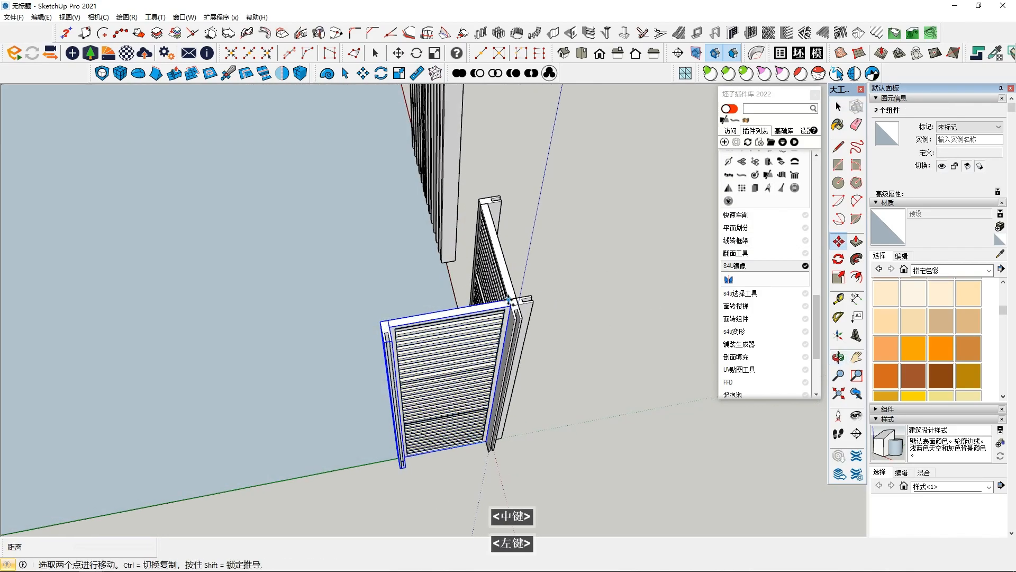
{"action": "left_click", "coordinate": [507, 300]}
{"action": "middle_click_drag", "start_coordinate": [323, 324], "coordinate": [370, 333]}
{"action": "left_click", "coordinate": [416, 331]}
{"action": "scroll", "coordinate": [371, 320], "scroll_direction": "down", "scroll_amount": 2}
{"action": "middle_click_drag", "start_coordinate": [318, 307], "coordinate": [434, 328]}
{"action": "scroll", "coordinate": [424, 333], "scroll_direction": "down", "scroll_amount": 1}
{"action": "key", "text": "space"}
{"action": "middle_click_drag", "start_coordinate": [392, 339], "coordinate": [429, 395]}
{"action": "left_click", "coordinate": [562, 403]}
Step: Select both green-side panels with their posts and mirror them to the opposite end, across the edge-midpoint plane perpendicular to the red axis
{"action": "middle_click_drag", "start_coordinate": [559, 398], "coordinate": [207, 341]}
{"action": "scroll", "coordinate": [223, 339], "scroll_direction": "down", "scroll_amount": 3}
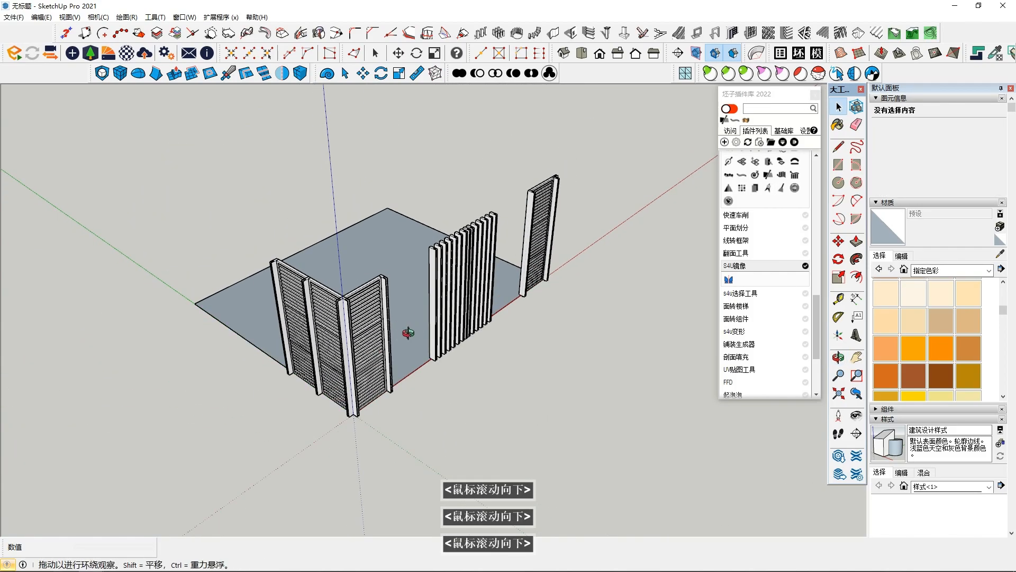
{"action": "middle_click_drag", "start_coordinate": [411, 324], "coordinate": [166, 366]}
{"action": "middle_click_drag", "start_coordinate": [413, 354], "coordinate": [453, 329]}
{"action": "middle_click_drag", "start_coordinate": [328, 365], "coordinate": [440, 376]}
{"action": "scroll", "coordinate": [442, 417], "scroll_direction": "down", "scroll_amount": 2}
{"action": "left_click", "coordinate": [440, 376]}
{"action": "scroll", "coordinate": [441, 376], "scroll_direction": "up", "scroll_amount": 3}
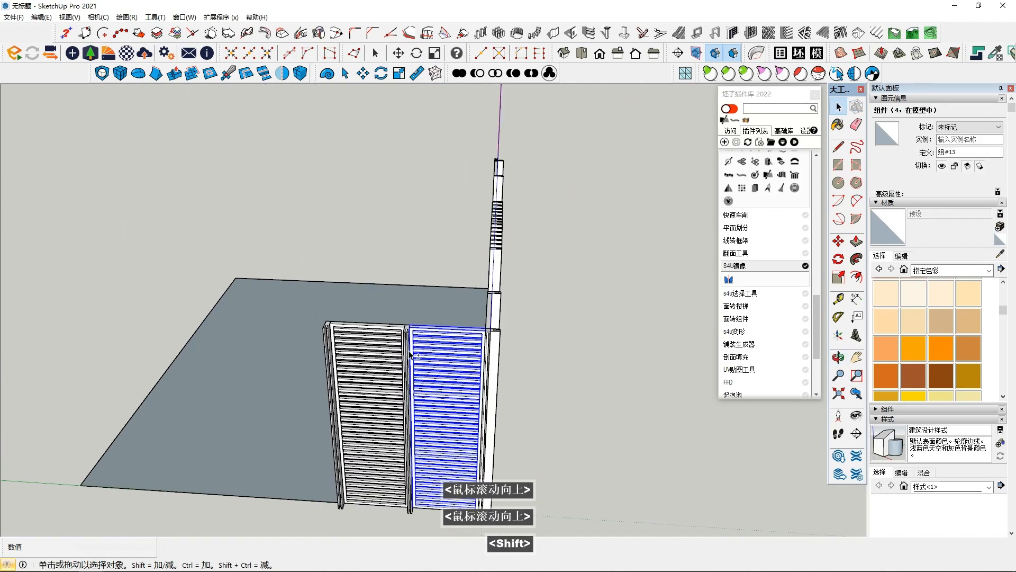
{"action": "double_click", "coordinate": [379, 361], "text": "shift"}
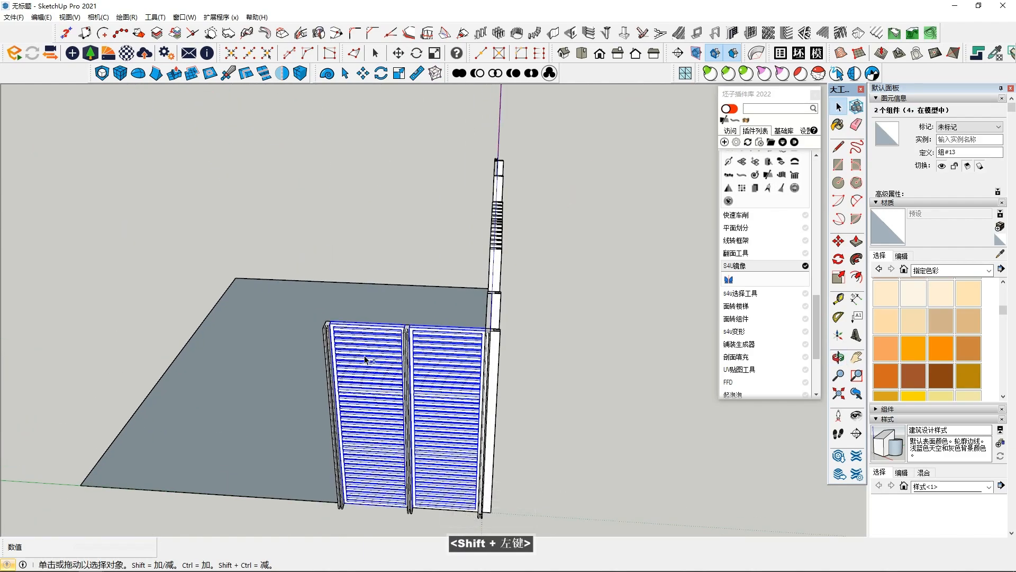
{"action": "middle_click_drag", "start_coordinate": [375, 358], "coordinate": [379, 444]}
{"action": "scroll", "coordinate": [451, 430], "scroll_direction": "up", "scroll_amount": 2}
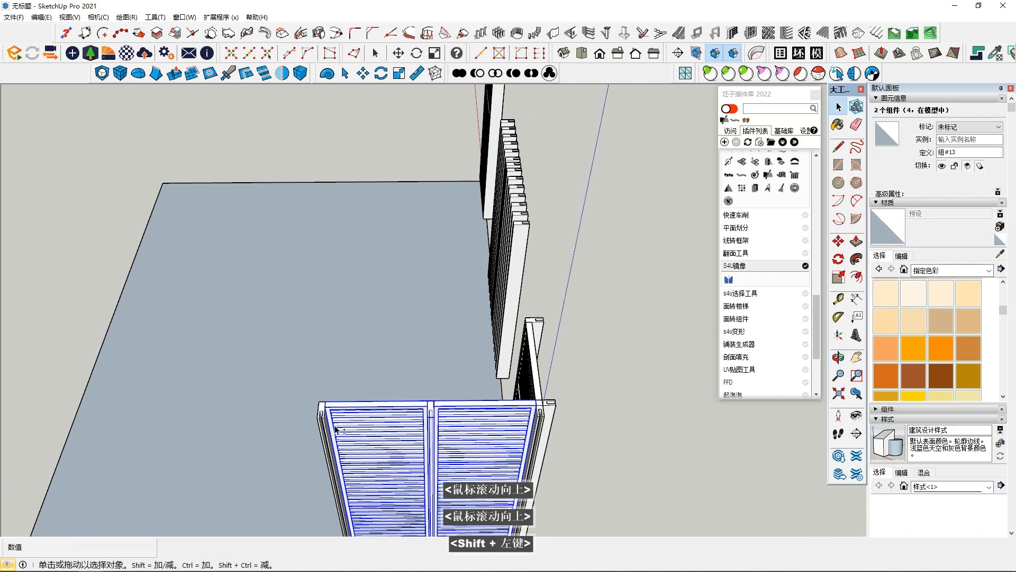
{"action": "middle_click_drag", "start_coordinate": [324, 425], "coordinate": [310, 120]}
{"action": "scroll", "coordinate": [310, 121], "scroll_direction": "down", "scroll_amount": 1}
{"action": "left_click", "coordinate": [284, 77]}
{"action": "middle_click_drag", "start_coordinate": [206, 180], "coordinate": [11, 392]}
{"action": "scroll", "coordinate": [79, 371], "scroll_direction": "down", "scroll_amount": 1}
{"action": "middle_click_drag", "start_coordinate": [222, 130], "coordinate": [272, 309], "text": "shift"}
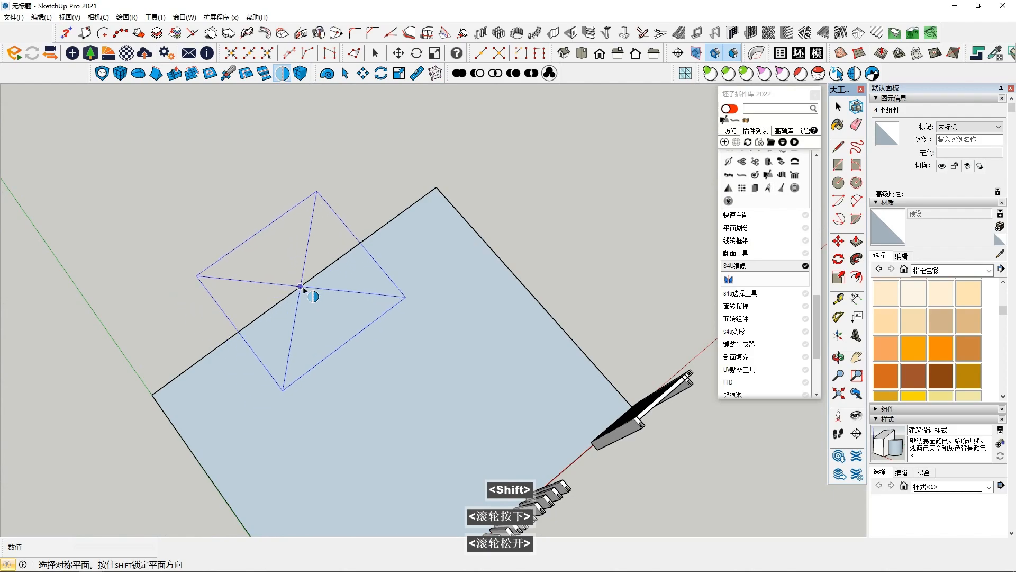
{"action": "left_click", "coordinate": [298, 292]}
Step: Select all panels and posts and mirror them across the base's midpoint plane perpendicular to the green axis
{"action": "middle_click_drag", "start_coordinate": [450, 275], "coordinate": [588, 201]}
{"action": "scroll", "coordinate": [529, 356], "scroll_direction": "down", "scroll_amount": 3}
{"action": "middle_click_drag", "start_coordinate": [529, 357], "coordinate": [556, 313]}
{"action": "scroll", "coordinate": [556, 328], "scroll_direction": "down", "scroll_amount": 3}
{"action": "key", "text": "space"}
{"action": "middle_click_drag", "start_coordinate": [540, 392], "coordinate": [521, 296]}
{"action": "middle_click_drag", "start_coordinate": [522, 296], "coordinate": [498, 254], "text": "shift"}
{"action": "scroll", "coordinate": [530, 339], "scroll_direction": "down", "scroll_amount": 2}
{"action": "left_click_drag", "start_coordinate": [458, 214], "coordinate": [601, 451]}
{"action": "middle_click_drag", "start_coordinate": [574, 400], "coordinate": [517, 403]}
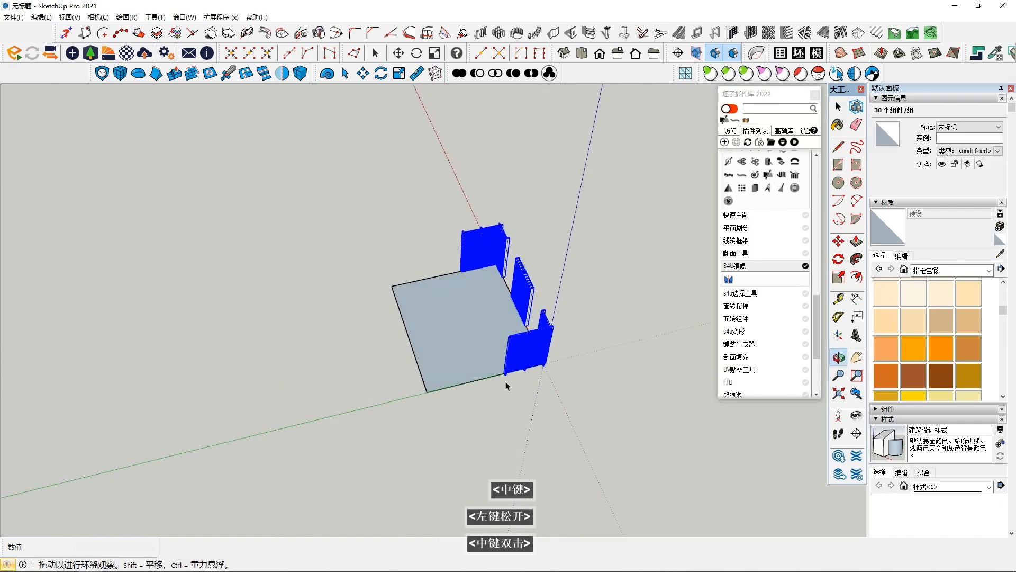
{"action": "left_click", "coordinate": [282, 73]}
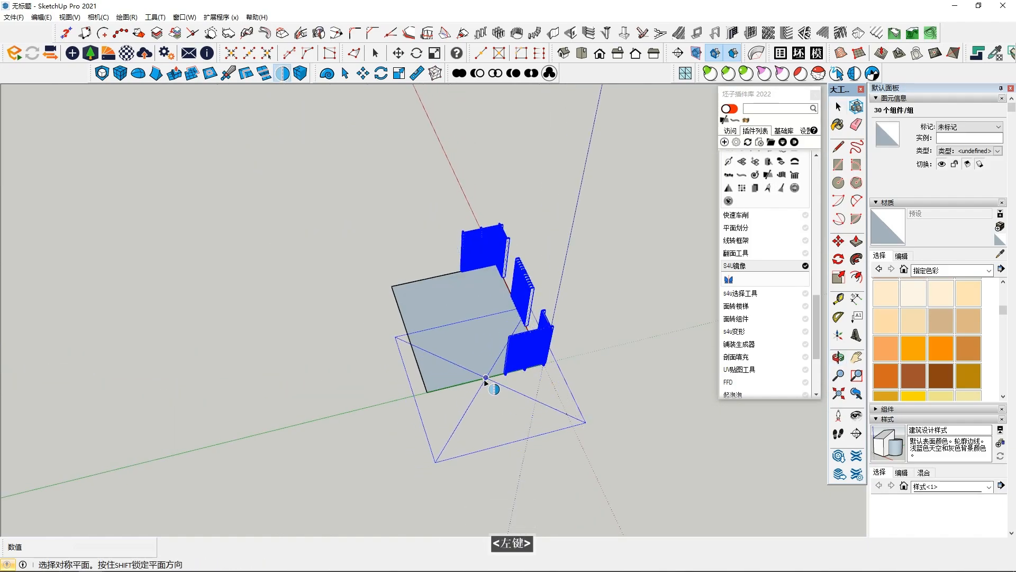
{"action": "key", "text": "Right"}
{"action": "left_click", "coordinate": [484, 380]}
{"action": "key", "text": "space"}
Step: Draw a rectangle over the post tops, spanning from one corner of the structure to the diagonally opposite corner
{"action": "middle_click_drag", "start_coordinate": [485, 426], "coordinate": [551, 371]}
{"action": "scroll", "coordinate": [580, 418], "scroll_direction": "up", "scroll_amount": 1}
{"action": "scroll", "coordinate": [449, 343], "scroll_direction": "up", "scroll_amount": 1}
{"action": "scroll", "coordinate": [449, 343], "scroll_direction": "up", "scroll_amount": 1}
{"action": "key", "text": "shift+F6"}
{"action": "scroll", "coordinate": [547, 353], "scroll_direction": "up", "scroll_amount": 4}
{"action": "scroll", "coordinate": [526, 395], "scroll_direction": "up", "scroll_amount": 4}
{"action": "scroll", "coordinate": [545, 392], "scroll_direction": "up", "scroll_amount": 2}
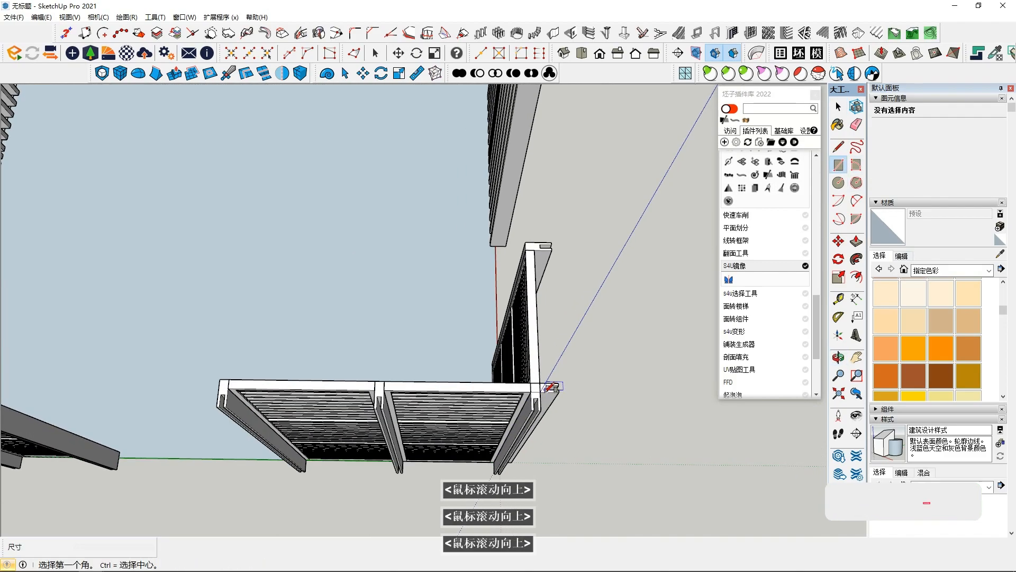
{"action": "middle_click_drag", "start_coordinate": [547, 391], "coordinate": [543, 428]}
{"action": "scroll", "coordinate": [546, 450], "scroll_direction": "down", "scroll_amount": 1}
{"action": "middle_click_drag", "start_coordinate": [548, 469], "coordinate": [530, 387], "text": "shift"}
{"action": "left_click", "coordinate": [524, 404]}
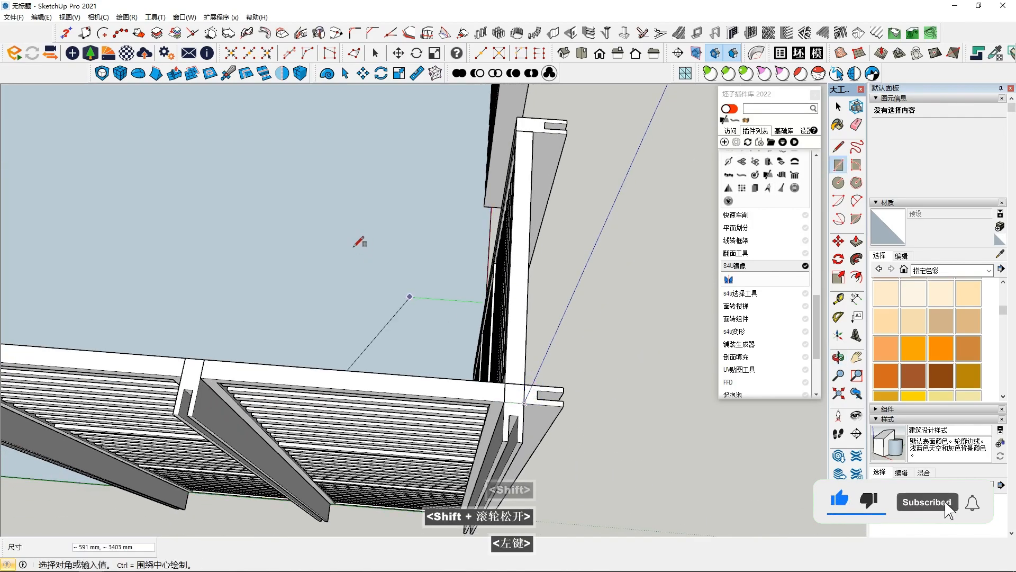
{"action": "scroll", "coordinate": [309, 208], "scroll_direction": "down", "scroll_amount": 6}
{"action": "middle_click_drag", "start_coordinate": [306, 207], "coordinate": [539, 531]}
{"action": "scroll", "coordinate": [540, 530], "scroll_direction": "down", "scroll_amount": 1, "text": "shift"}
{"action": "scroll", "coordinate": [373, 276], "scroll_direction": "up", "scroll_amount": 2}
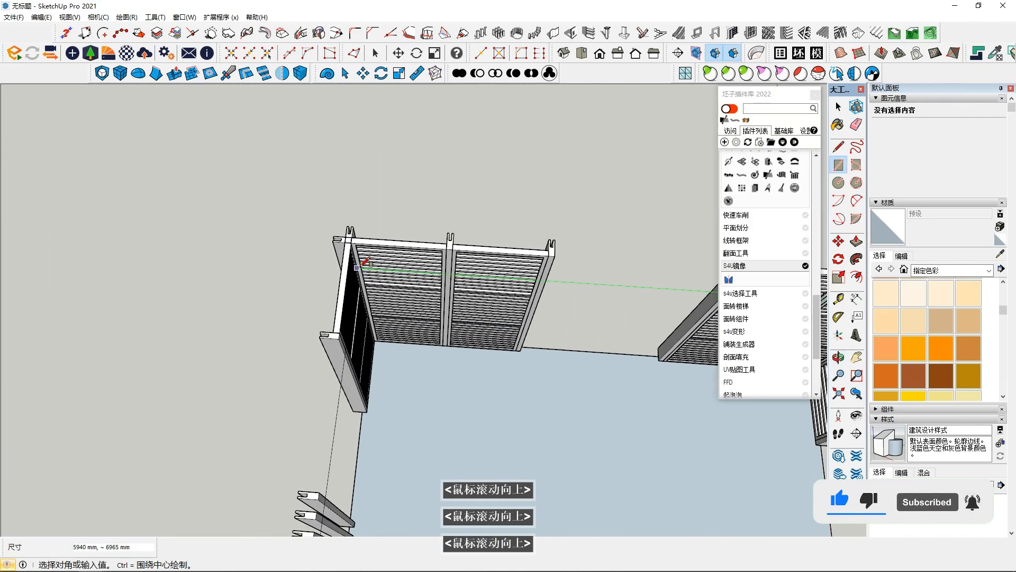
{"action": "left_click", "coordinate": [345, 221]}
{"action": "key", "text": "space"}
Step: Select the top rectangle with its edges and push/pull the face upward into a thin roof slab
{"action": "left_click", "coordinate": [491, 361]}
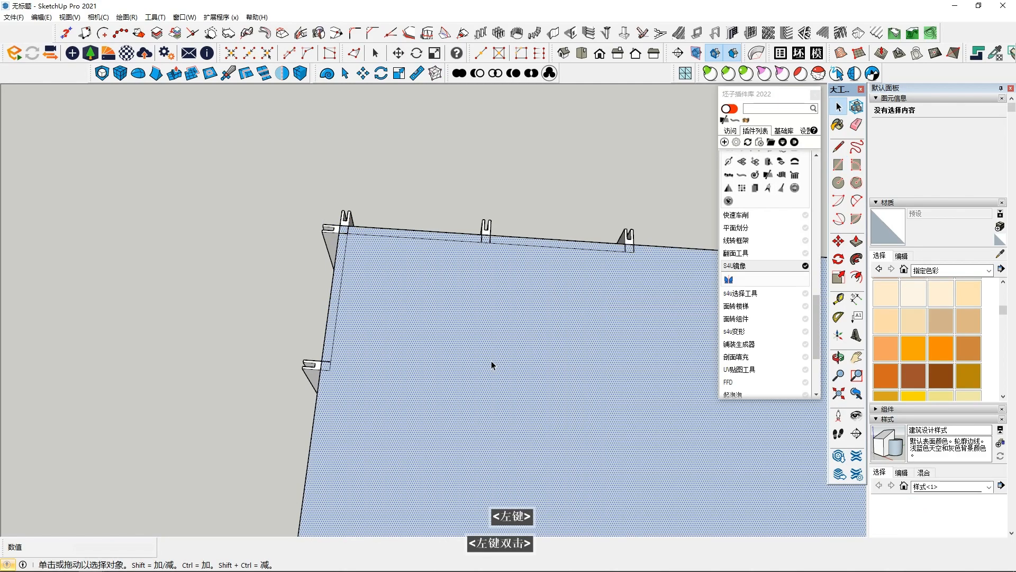
{"action": "scroll", "coordinate": [531, 408], "scroll_direction": "down", "scroll_amount": 3}
{"action": "scroll", "coordinate": [465, 310], "scroll_direction": "down", "scroll_amount": 2}
{"action": "middle_click_drag", "start_coordinate": [583, 437], "coordinate": [499, 320], "text": "shift"}
{"action": "scroll", "coordinate": [468, 313], "scroll_direction": "down", "scroll_amount": 2}
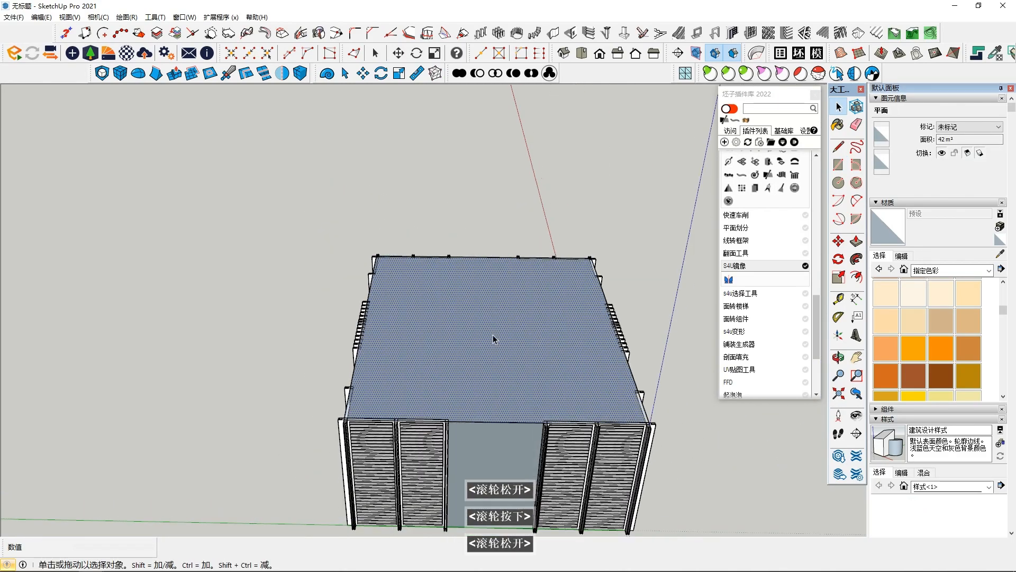
{"action": "double_click", "coordinate": [488, 359]}
{"action": "scroll", "coordinate": [493, 328], "scroll_direction": "up", "scroll_amount": 2}
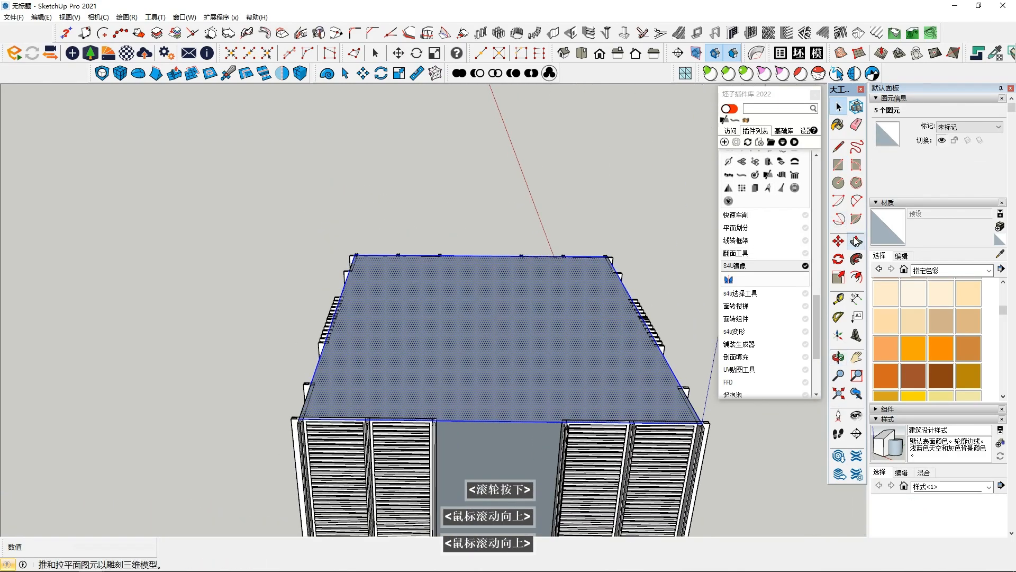
{"action": "left_click", "coordinate": [443, 379]}
{"action": "key", "text": "space"}
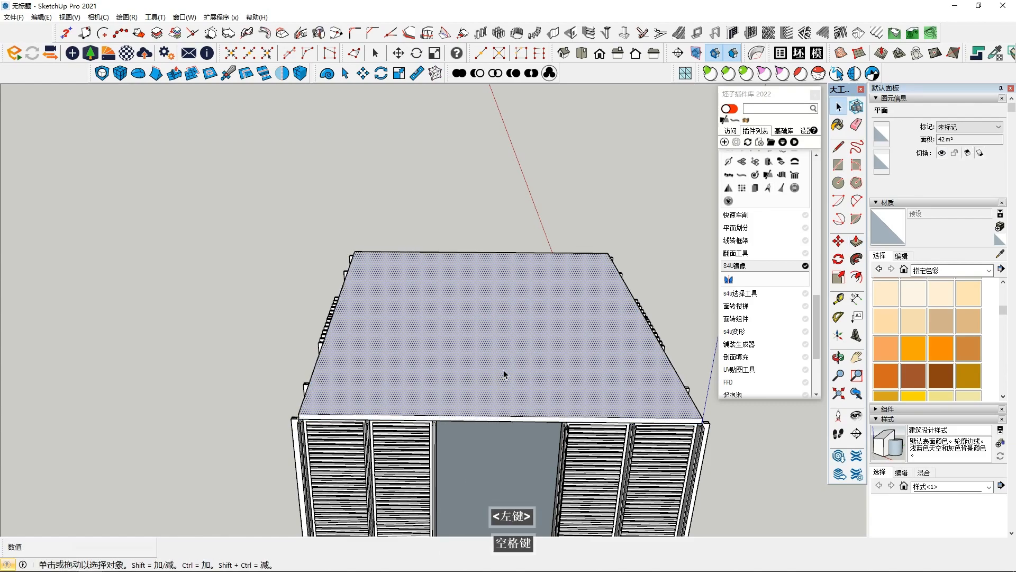
{"action": "middle_click_drag", "start_coordinate": [533, 334], "coordinate": [496, 317], "text": "shift"}
{"action": "double_click", "coordinate": [638, 387]}
{"action": "key", "text": "ctrl+z"}
{"action": "left_click", "coordinate": [652, 381]}
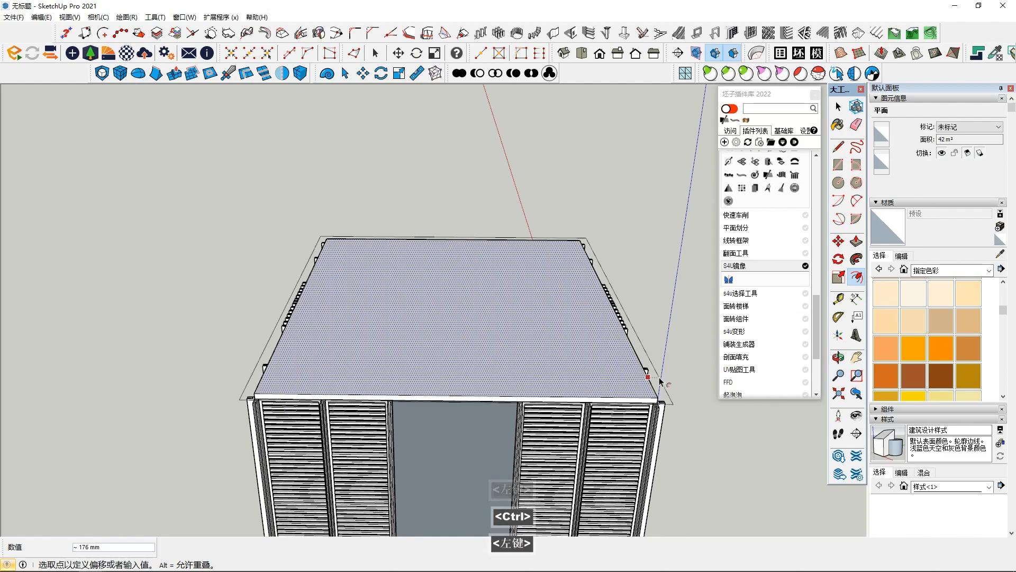
{"action": "left_click", "coordinate": [659, 385]}
{"action": "key", "text": "space"}
{"action": "left_click", "coordinate": [662, 386]}
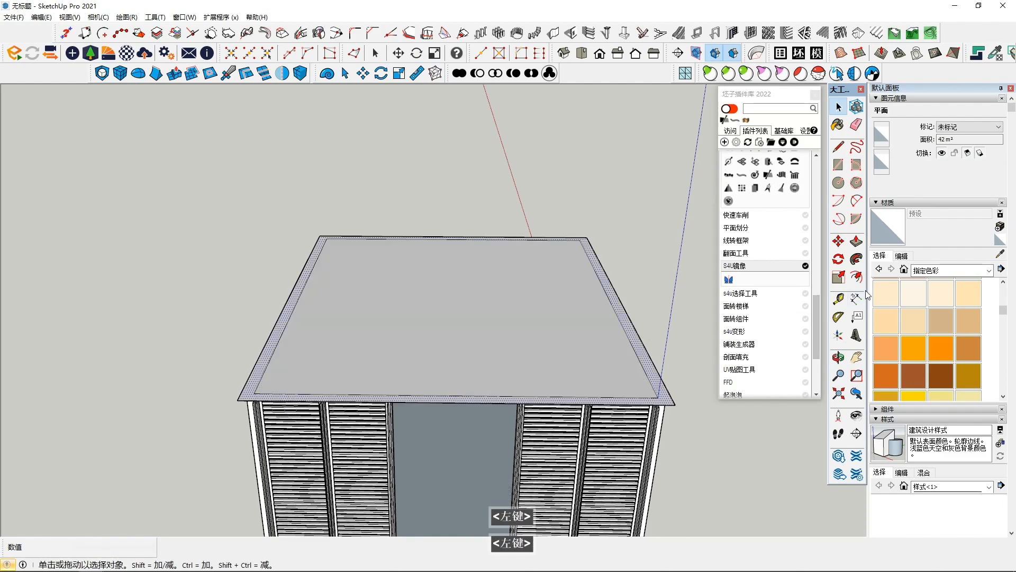
{"action": "left_click", "coordinate": [659, 374]}
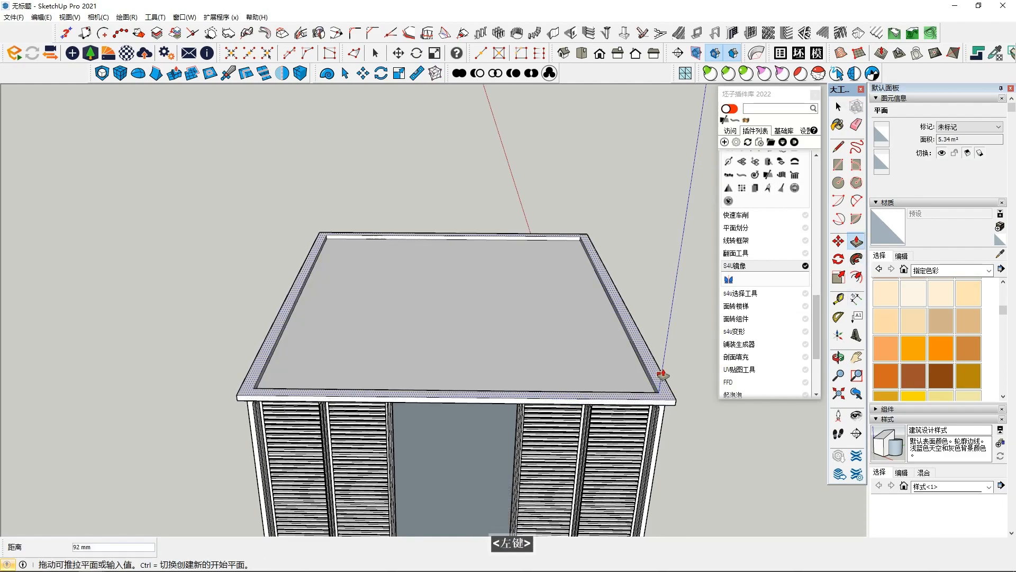
{"action": "left_click", "coordinate": [664, 371]}
{"action": "middle_click_drag", "start_coordinate": [635, 320], "coordinate": [609, 249]}
{"action": "key", "text": "ctrl+z"}
{"action": "key", "text": "ctrl+z"}
Step: Raise the roof slab's top face by about 77 mm and offset its outline outward to form an overhanging border
{"action": "middle_click_drag", "start_coordinate": [545, 266], "coordinate": [538, 301]}
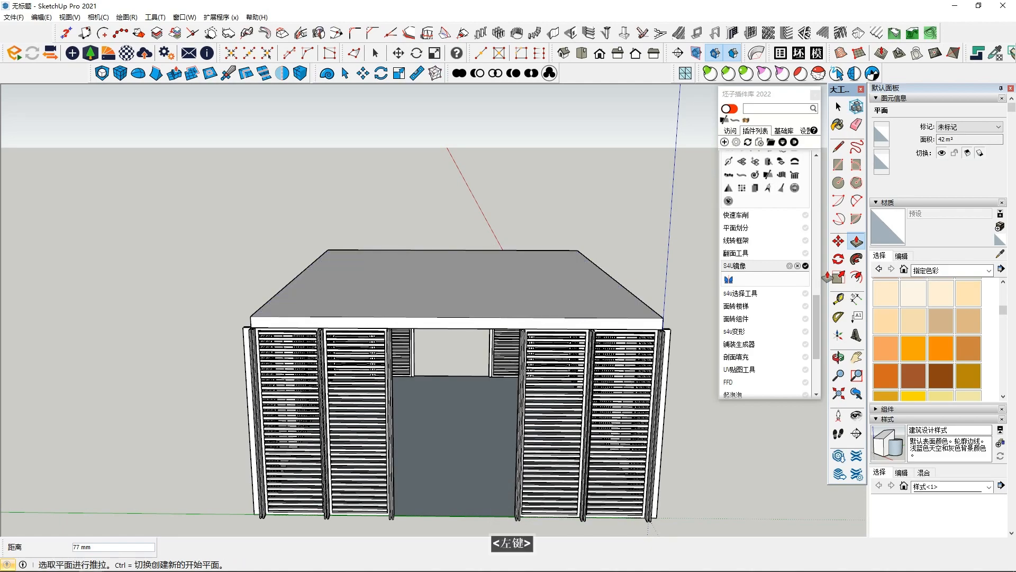
{"action": "key", "text": "f"}
{"action": "middle_click_drag", "start_coordinate": [582, 318], "coordinate": [598, 353]}
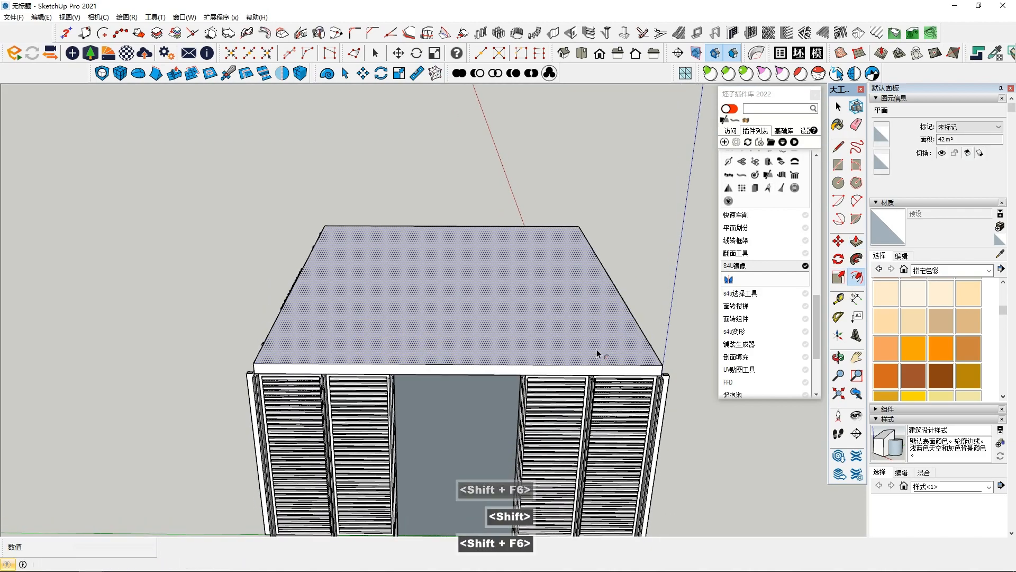
{"action": "left_click", "coordinate": [658, 358]}
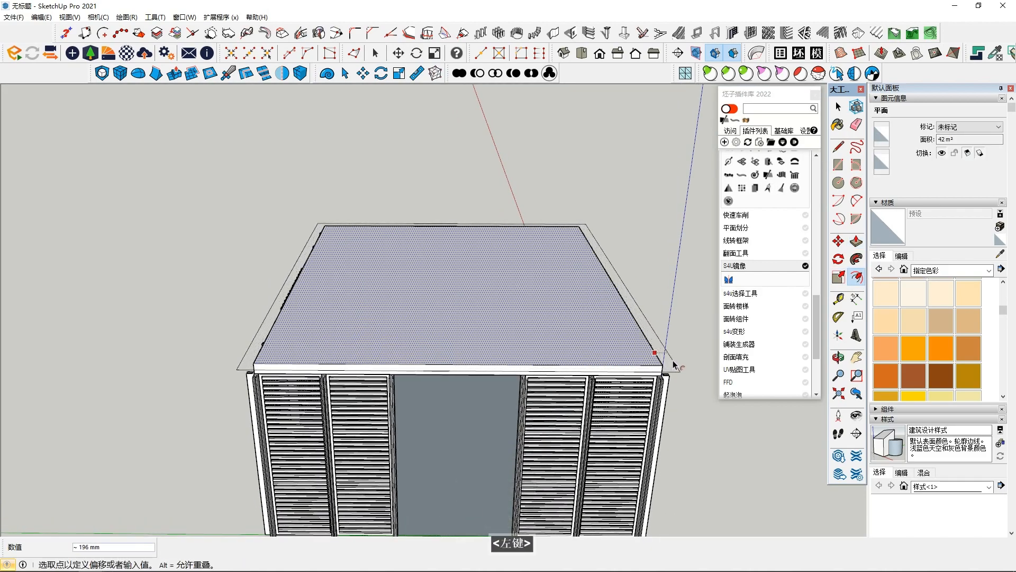
{"action": "left_click", "coordinate": [673, 364]}
{"action": "key", "text": "ctrl+z"}
{"action": "left_click", "coordinate": [656, 358]}
{"action": "left_click", "coordinate": [679, 362]}
Step: Push/pull the overhanging border face upward 255 mm to form a raised roof rim
{"action": "left_click", "coordinate": [857, 242]}
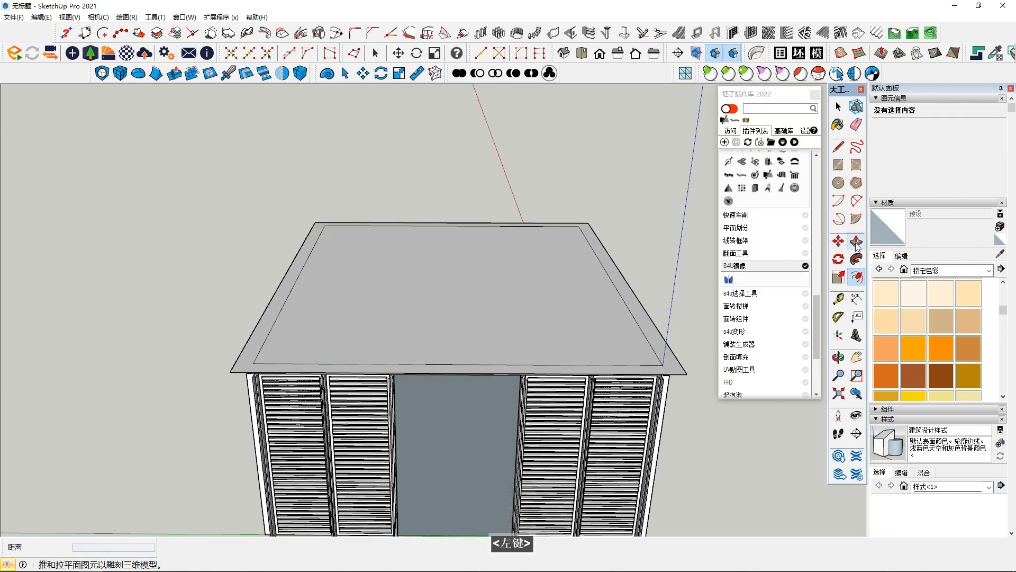
{"action": "left_click", "coordinate": [676, 347]}
{"action": "middle_click_drag", "start_coordinate": [676, 346], "coordinate": [636, 355], "text": "shift"}
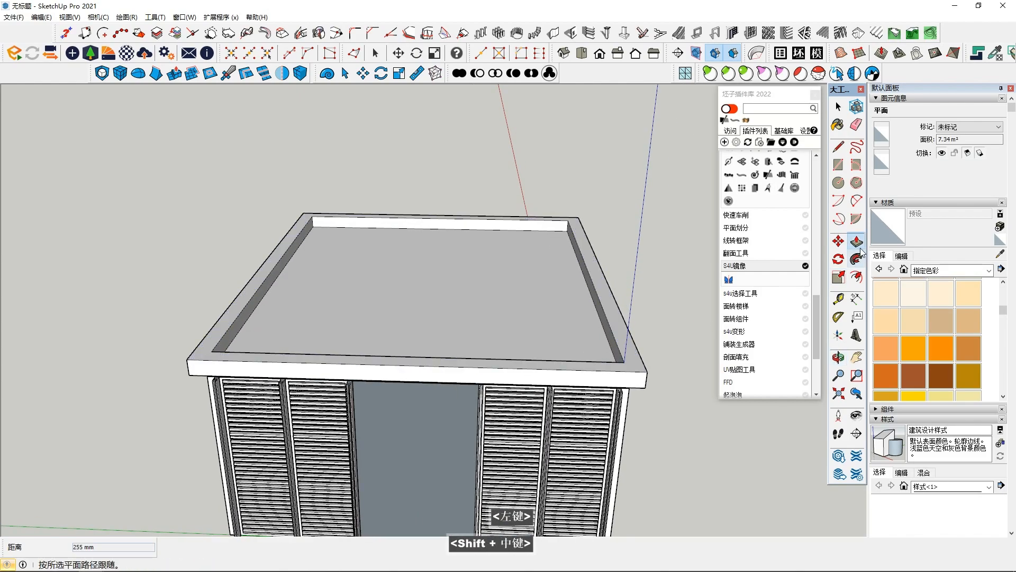
Step: Offset the roof rim's outline outward and push/pull the new border upward to form a second, wider overhanging tier
{"action": "left_click", "coordinate": [857, 278]}
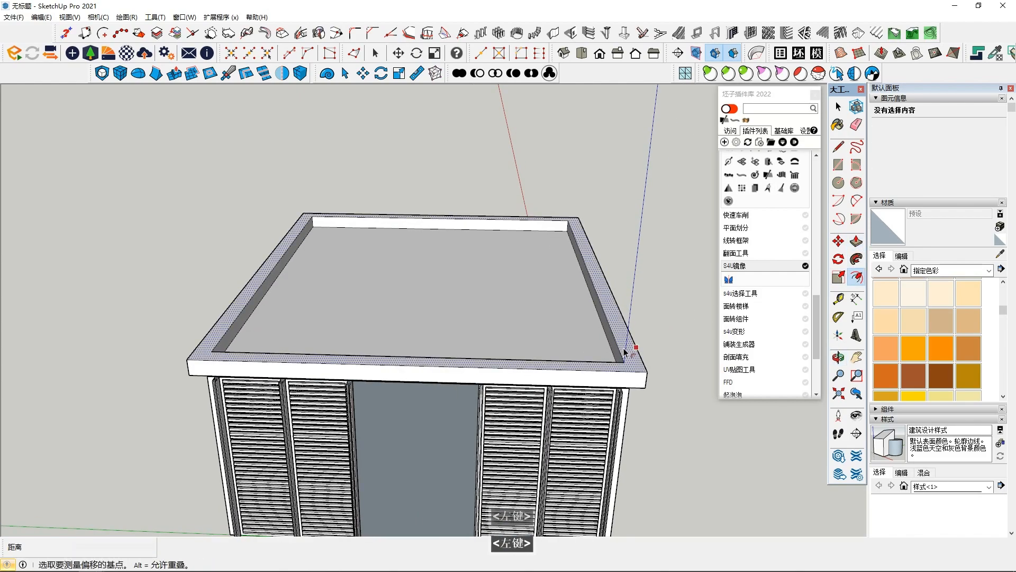
{"action": "left_click", "coordinate": [666, 363]}
{"action": "left_click", "coordinate": [856, 242]}
{"action": "middle_click_drag", "start_coordinate": [666, 352], "coordinate": [517, 252]}
{"action": "scroll", "coordinate": [439, 301], "scroll_direction": "down", "scroll_amount": 2}
{"action": "middle_click_drag", "start_coordinate": [439, 302], "coordinate": [454, 418]}
{"action": "scroll", "coordinate": [438, 332], "scroll_direction": "down", "scroll_amount": 2}
Step: Select all of the roof slab and rim geometry above the posts and make it a group
{"action": "key", "text": "space"}
{"action": "scroll", "coordinate": [424, 300], "scroll_direction": "up", "scroll_amount": 1}
{"action": "middle_click_drag", "start_coordinate": [438, 363], "coordinate": [216, 214]}
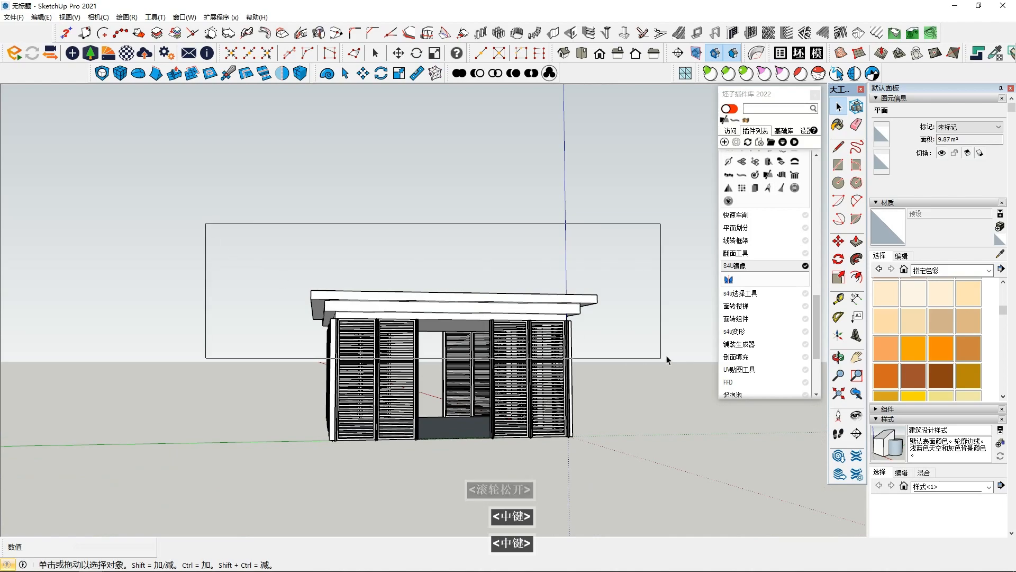
{"action": "left_click_drag", "start_coordinate": [665, 363], "coordinate": [664, 363]}
{"action": "scroll", "coordinate": [476, 325], "scroll_direction": "up", "scroll_amount": 2}
{"action": "right_click", "coordinate": [469, 261]}
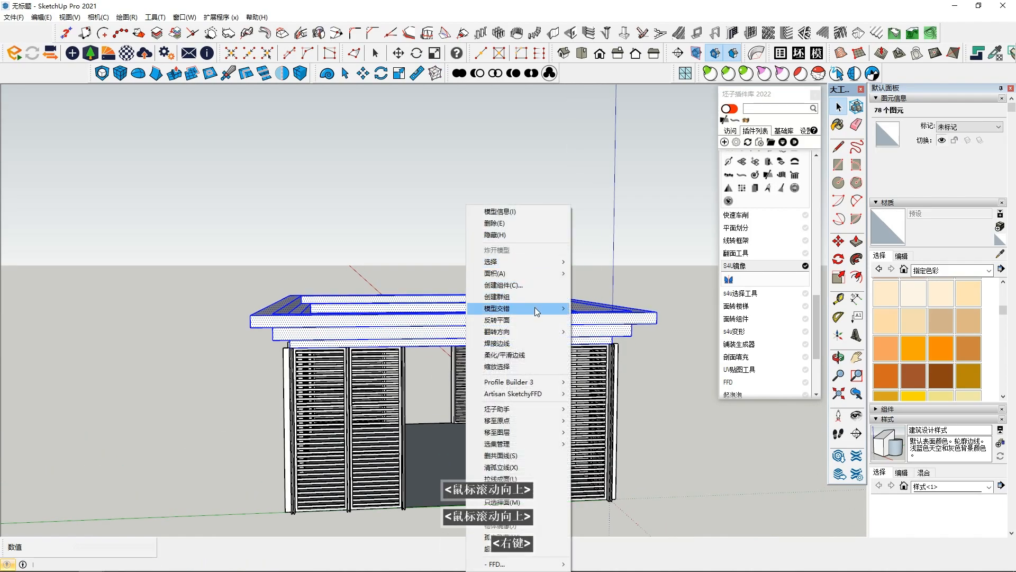
{"action": "left_click", "coordinate": [497, 296]}
{"action": "middle_click_drag", "start_coordinate": [497, 296], "coordinate": [476, 275]}
Step: Mirror the roof group vertically about the horizontal plane at its upper edge, keeping the original
{"action": "left_click", "coordinate": [282, 73]}
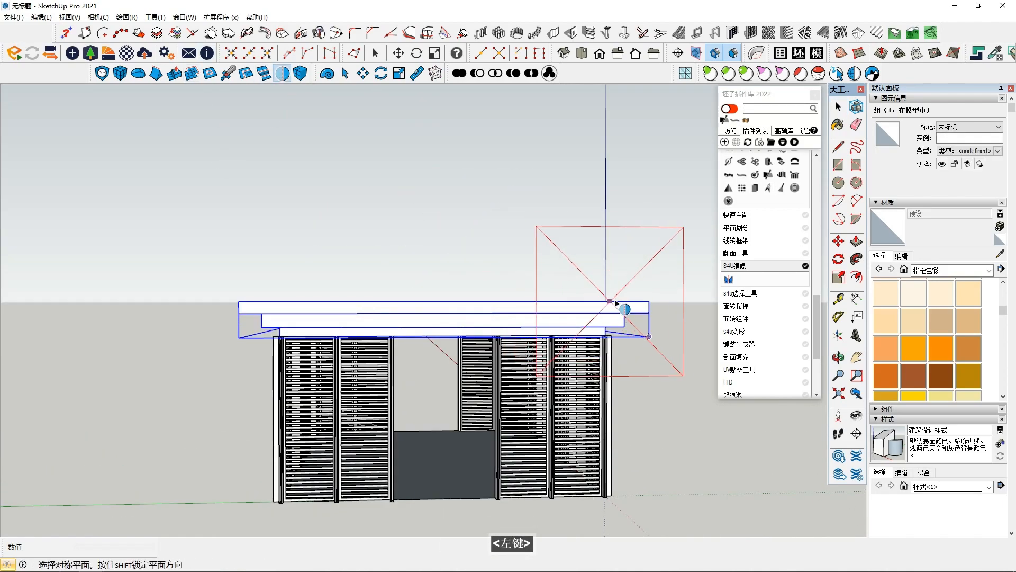
{"action": "left_click", "coordinate": [651, 303]}
{"action": "middle_click_drag", "start_coordinate": [651, 303], "coordinate": [477, 254]}
{"action": "scroll", "coordinate": [440, 228], "scroll_direction": "down", "scroll_amount": 3}
Step: Open the mirrored roof for editing and offset its top face's outline inward to form an inner rectangle
{"action": "left_click", "coordinate": [470, 272]}
{"action": "double_click", "coordinate": [464, 285]}
{"action": "left_click", "coordinate": [464, 284]}
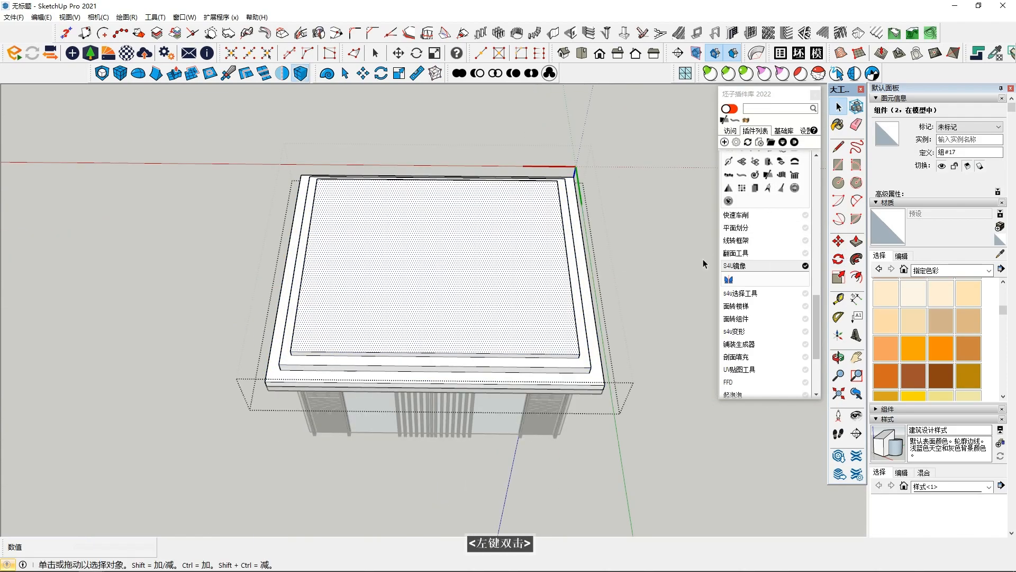
{"action": "left_click", "coordinate": [856, 277]}
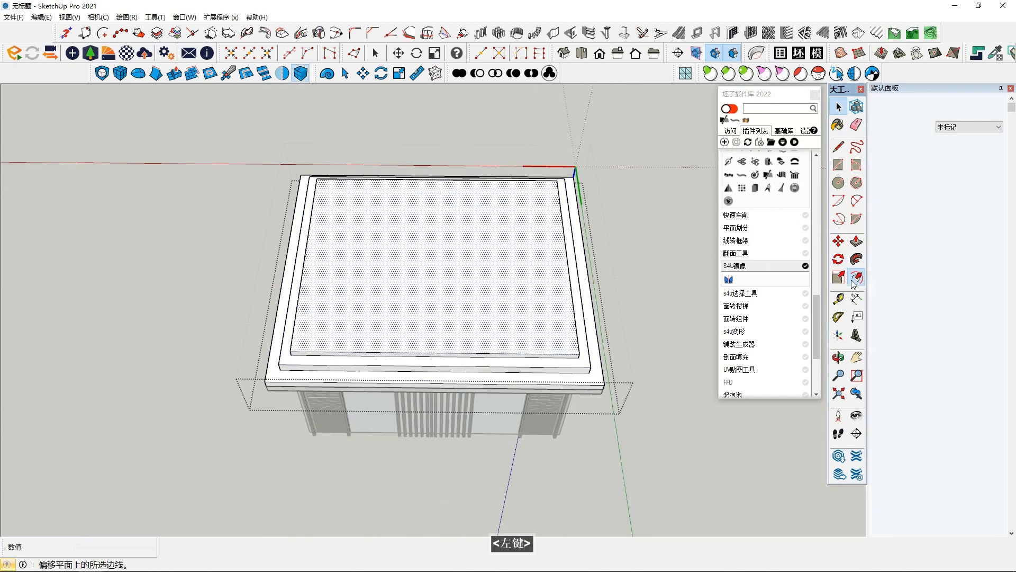
{"action": "left_click", "coordinate": [518, 199]}
Step: Push/pull the inner rectangle down into the roof and delete the face remaining in the central opening
{"action": "key", "text": "space"}
{"action": "key", "text": "Escape"}
{"action": "key", "text": "space"}
{"action": "double_click", "coordinate": [415, 272]}
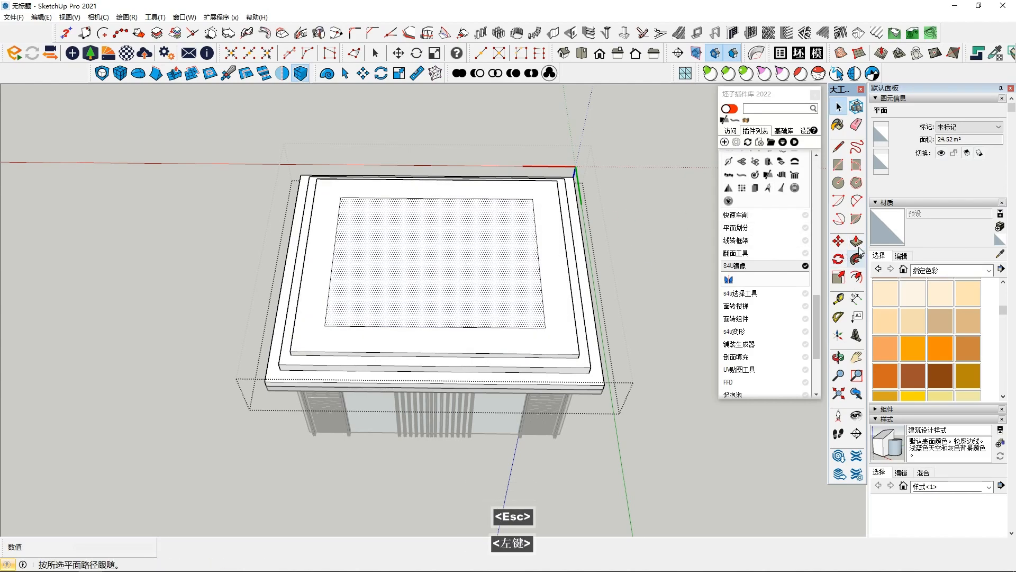
{"action": "key", "text": "space"}
{"action": "scroll", "coordinate": [456, 347], "scroll_direction": "down", "scroll_amount": 3}
{"action": "middle_click_drag", "start_coordinate": [457, 347], "coordinate": [477, 308]}
{"action": "scroll", "coordinate": [477, 309], "scroll_direction": "up", "scroll_amount": 2}
{"action": "scroll", "coordinate": [477, 309], "scroll_direction": "up", "scroll_amount": 5}
{"action": "middle_click_drag", "start_coordinate": [437, 270], "coordinate": [384, 415]}
{"action": "double_click", "coordinate": [370, 301]}
{"action": "key", "text": "Delete"}
Step: Select the whole pavilion, paint it with the colour 0045 秋叶黄色 and clear the selection
{"action": "scroll", "coordinate": [516, 376], "scroll_direction": "down", "scroll_amount": 3}
{"action": "scroll", "coordinate": [422, 334], "scroll_direction": "up", "scroll_amount": 2}
{"action": "scroll", "coordinate": [481, 286], "scroll_direction": "down", "scroll_amount": 3}
{"action": "scroll", "coordinate": [384, 415], "scroll_direction": "down", "scroll_amount": 1}
{"action": "left_click_drag", "start_coordinate": [258, 203], "coordinate": [665, 522]}
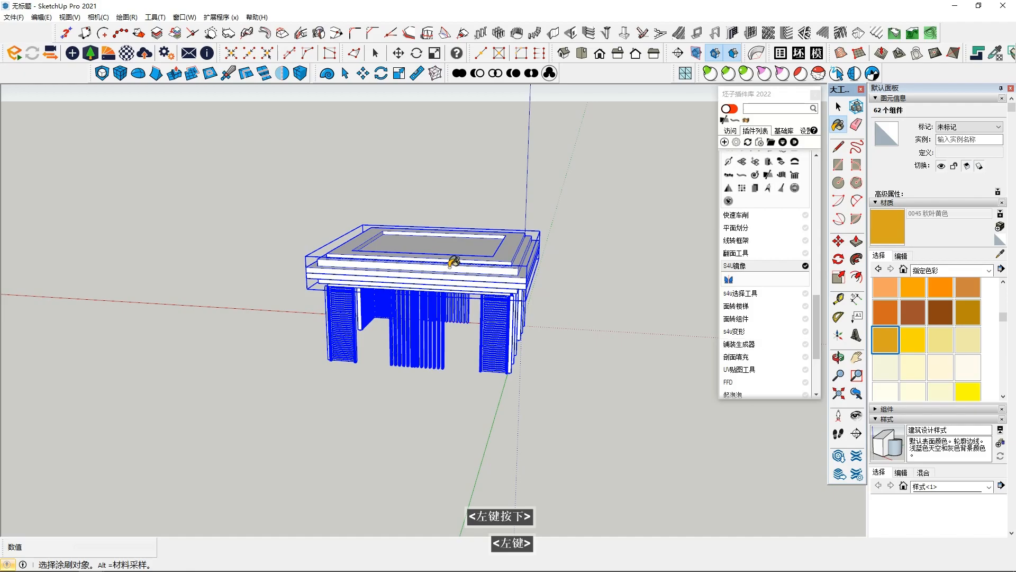
{"action": "left_click", "coordinate": [450, 266]}
{"action": "middle_click_drag", "start_coordinate": [545, 376], "coordinate": [556, 337]}
{"action": "key", "text": "space"}
{"action": "left_click", "coordinate": [554, 341]}
Step: Examine the painted pavilion's roof, posts and slatted panels up close and from the front view
{"action": "scroll", "coordinate": [501, 368], "scroll_direction": "up", "scroll_amount": 2}
{"action": "middle_click_drag", "start_coordinate": [492, 374], "coordinate": [419, 323]}
{"action": "scroll", "coordinate": [450, 329], "scroll_direction": "up", "scroll_amount": 5}
{"action": "middle_click_drag", "start_coordinate": [524, 331], "coordinate": [540, 404]}
{"action": "scroll", "coordinate": [473, 386], "scroll_direction": "down", "scroll_amount": 3}
{"action": "scroll", "coordinate": [540, 404], "scroll_direction": "down", "scroll_amount": 3}
{"action": "middle_click_drag", "start_coordinate": [466, 331], "coordinate": [392, 347]}
{"action": "left_click", "coordinate": [598, 57]}
{"action": "scroll", "coordinate": [574, 307], "scroll_direction": "down", "scroll_amount": 1}
{"action": "middle_click_drag", "start_coordinate": [573, 309], "coordinate": [526, 322]}
{"action": "scroll", "coordinate": [577, 378], "scroll_direction": "up", "scroll_amount": 1}
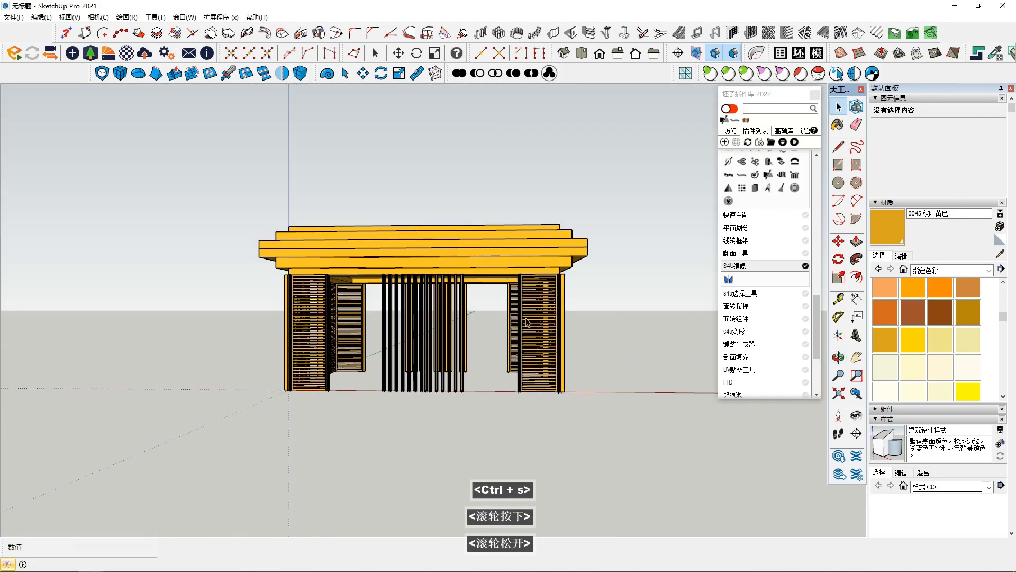